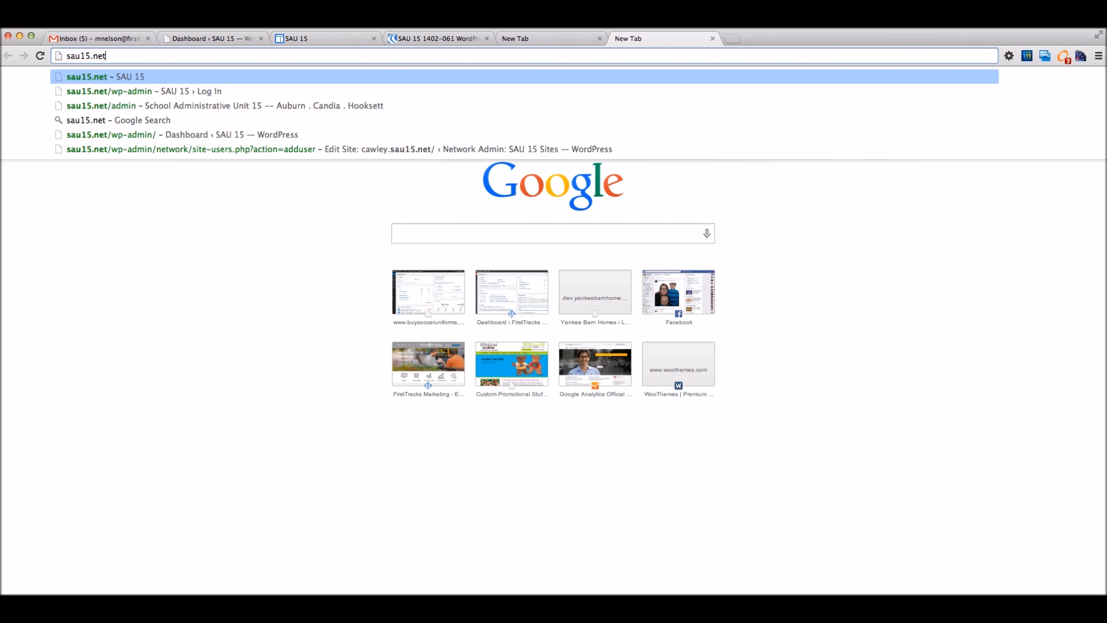
# Step: Load the Hooksett School District site at hooksett.k12.nh.us
pyautogui.press('BackSpace')
pyautogui.press('BackSpace')
pyautogui.press('BackSpace')
pyautogui.press('BackSpace')
pyautogui.press('BackSpace')
pyautogui.press('BackSpace')
pyautogui.press('BackSpace')
pyautogui.press('BackSpace')
pyautogui.press('BackSpace')
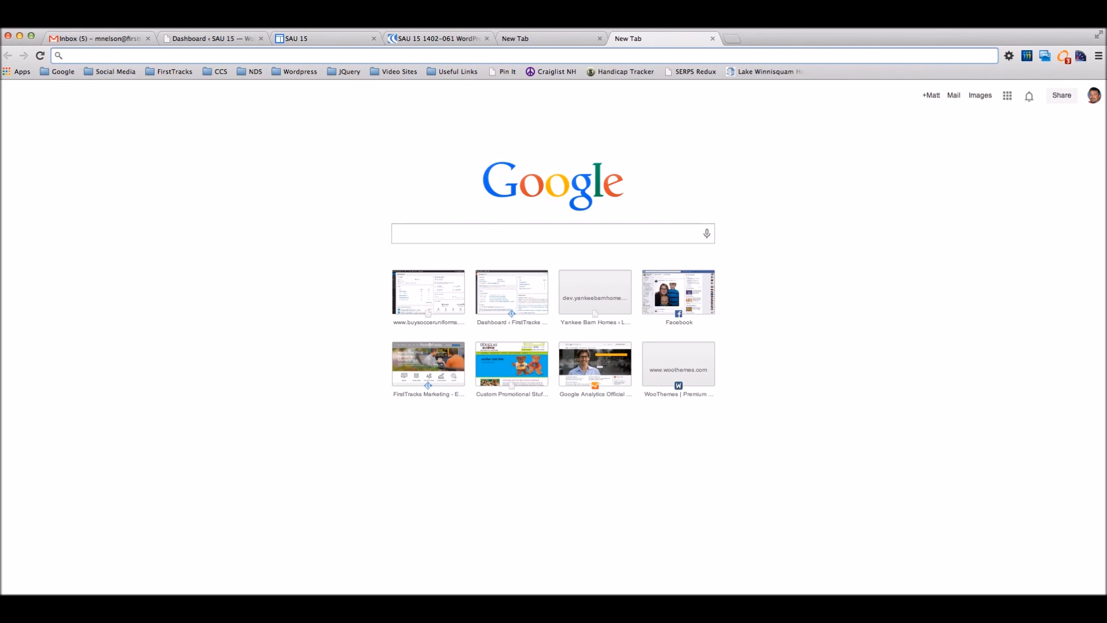
pyautogui.write('hoo')
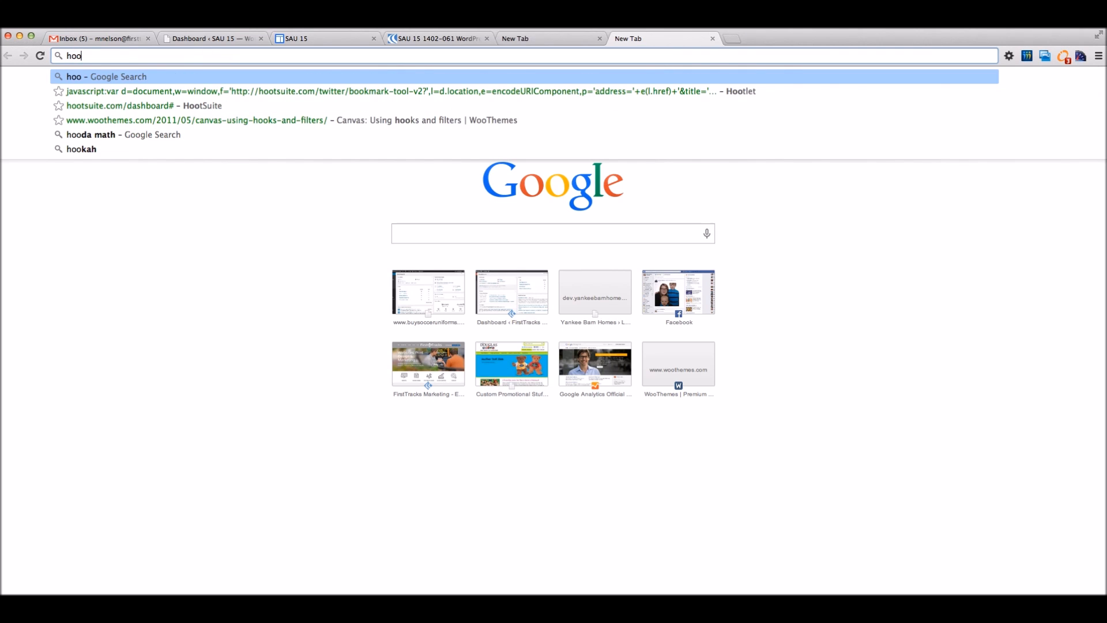
pyautogui.write('ksett')
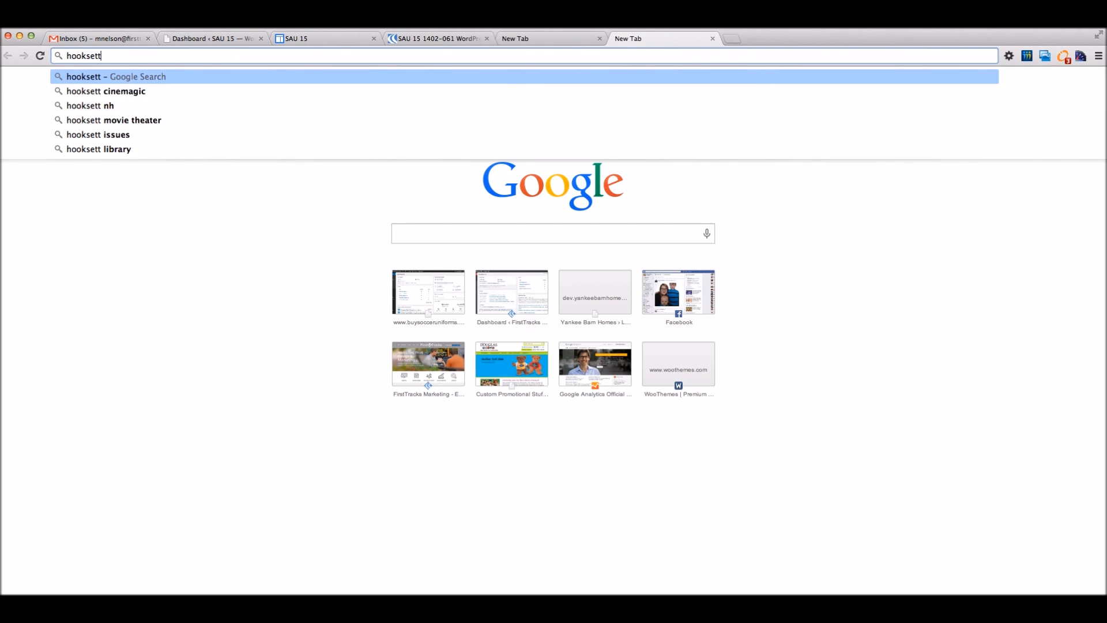
pyautogui.write('.k')
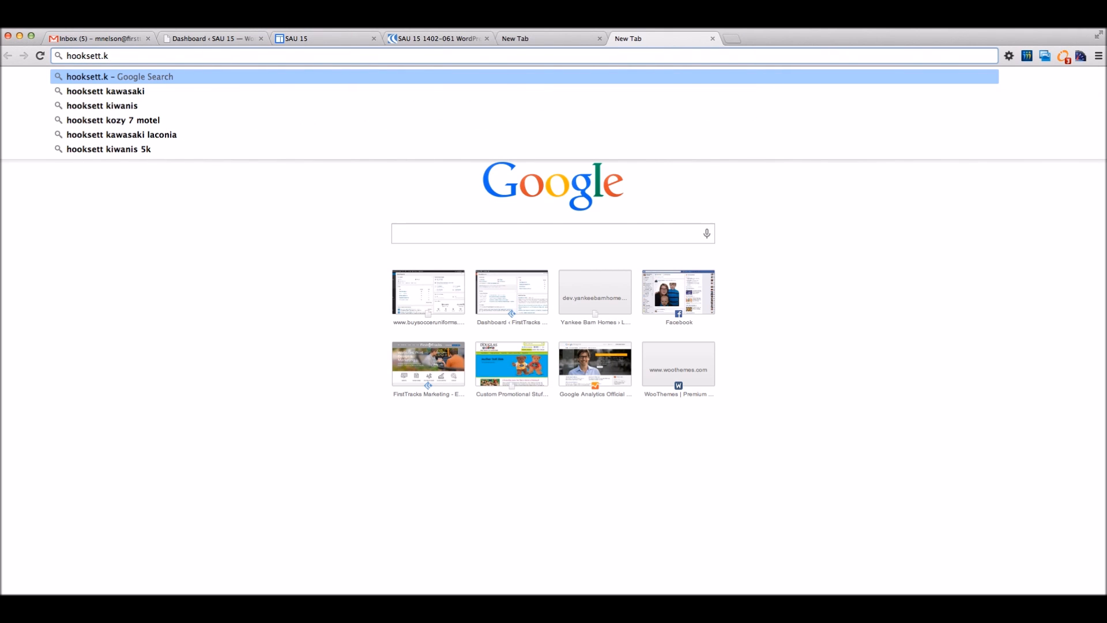
pyautogui.write('12')
pyautogui.press('Down')
pyautogui.press('Return')
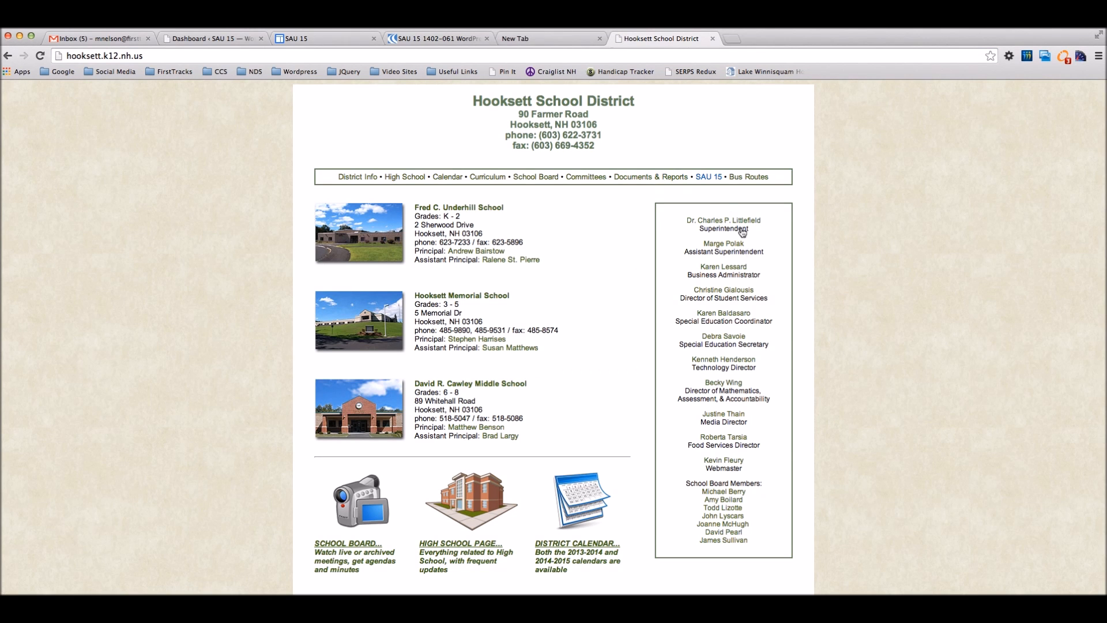
# Step: Go to Hooksett Memorial School's General Information page and scroll through it
pyautogui.scroll(-1, 463, 213)
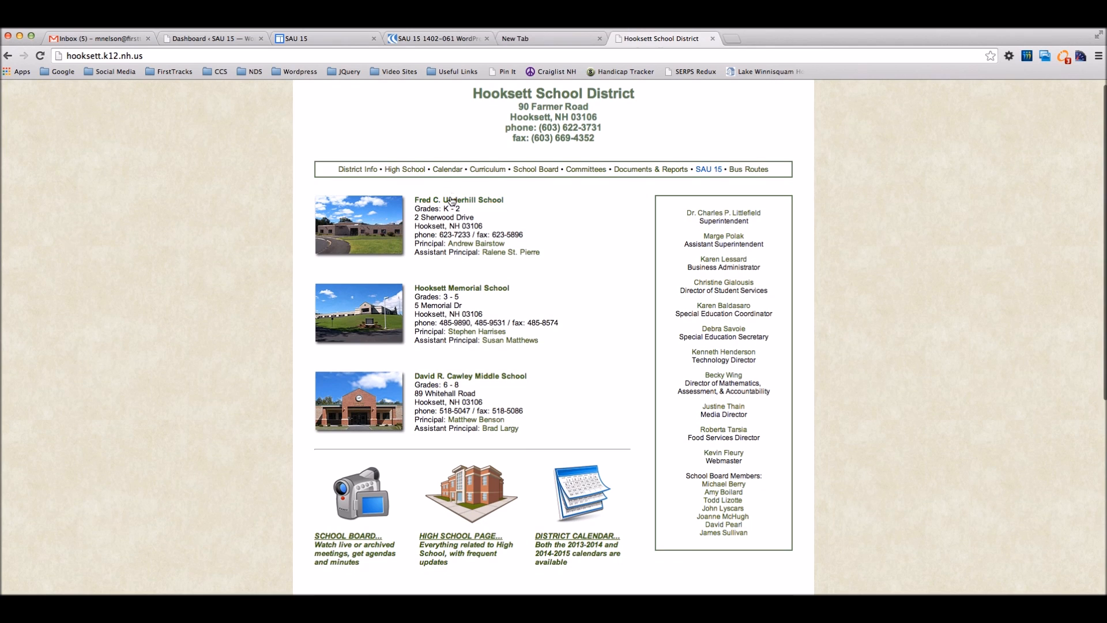
pyautogui.click(470, 290)
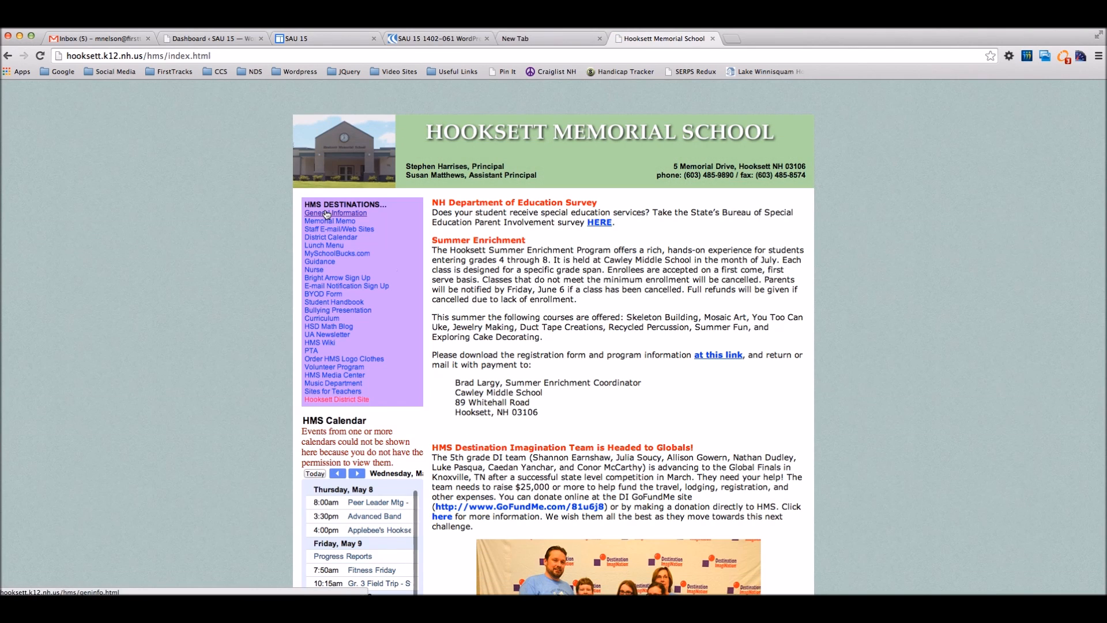
pyautogui.click(327, 215)
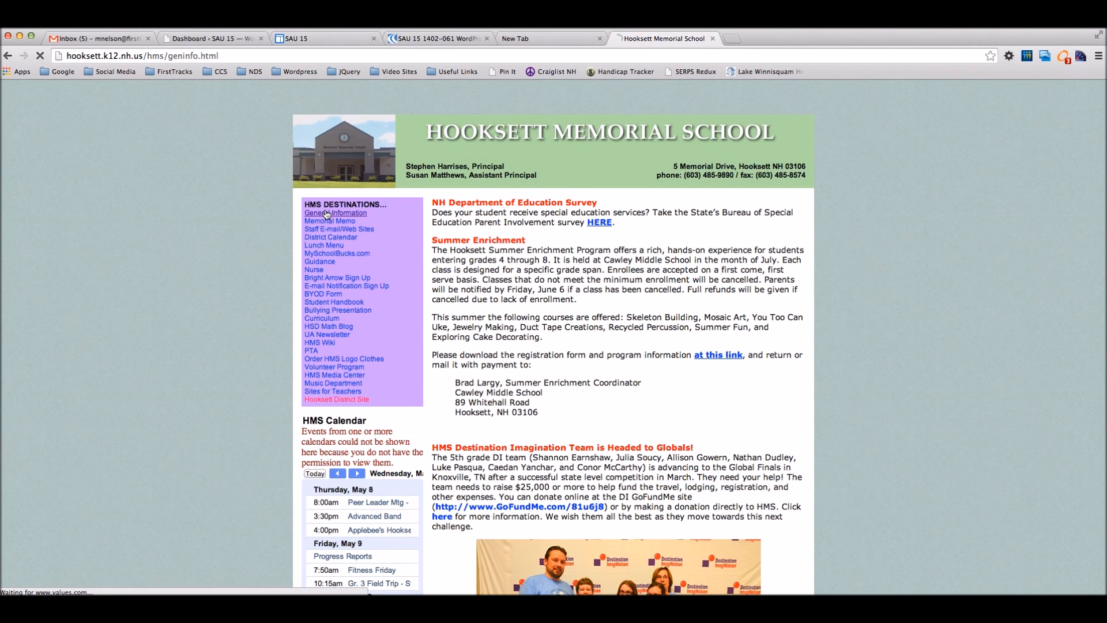
pyautogui.scroll(-5, 407, 247)
pyautogui.scroll(-10, 407, 246)
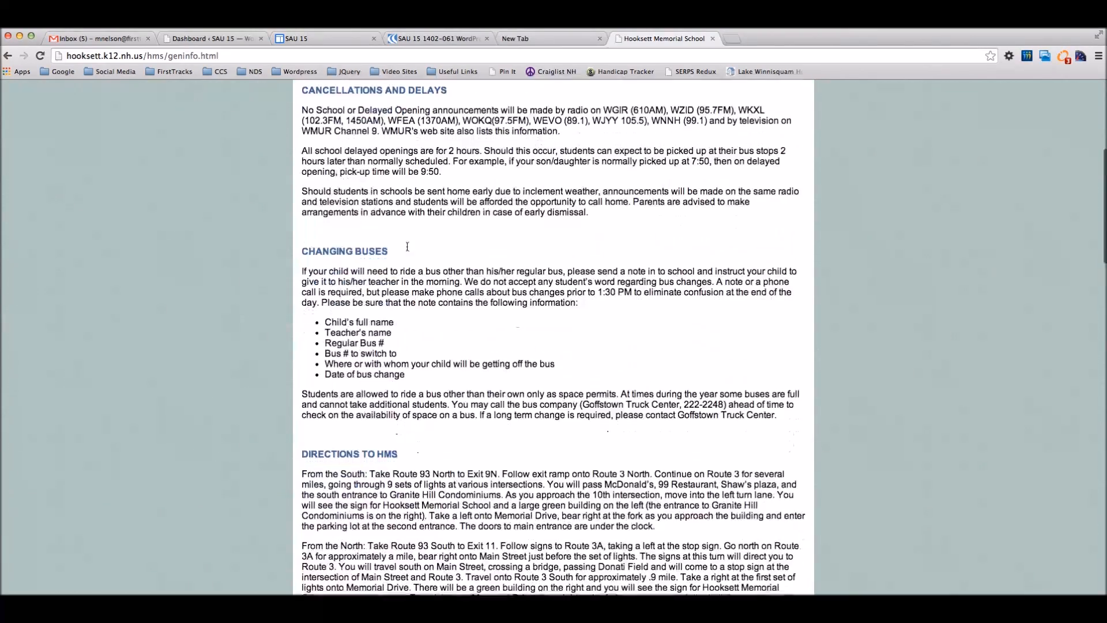
pyautogui.scroll(15, 407, 236)
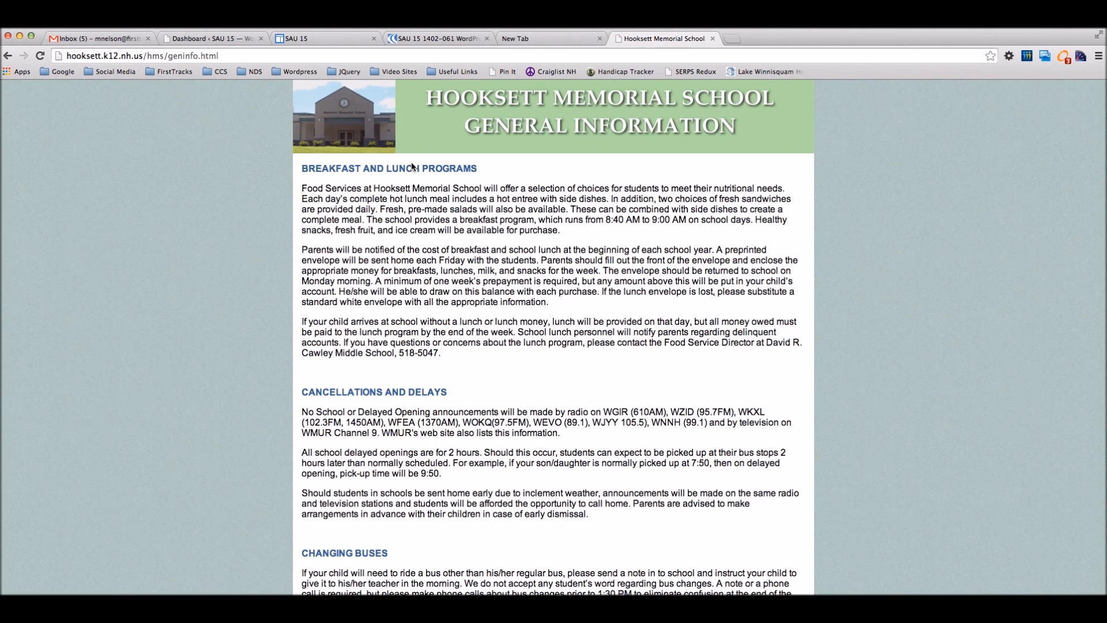
# Step: Dismiss the accidentally opened Text to Audio dialog and clear the BREAKFAST selection
pyautogui.rightClick(303, 169)
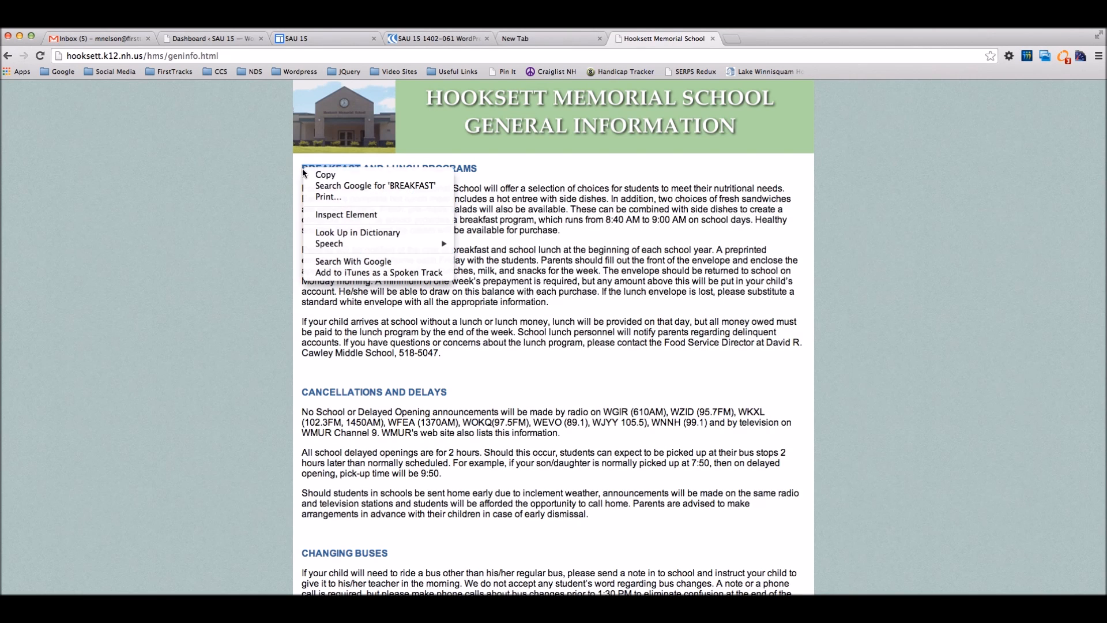
pyautogui.click(369, 272)
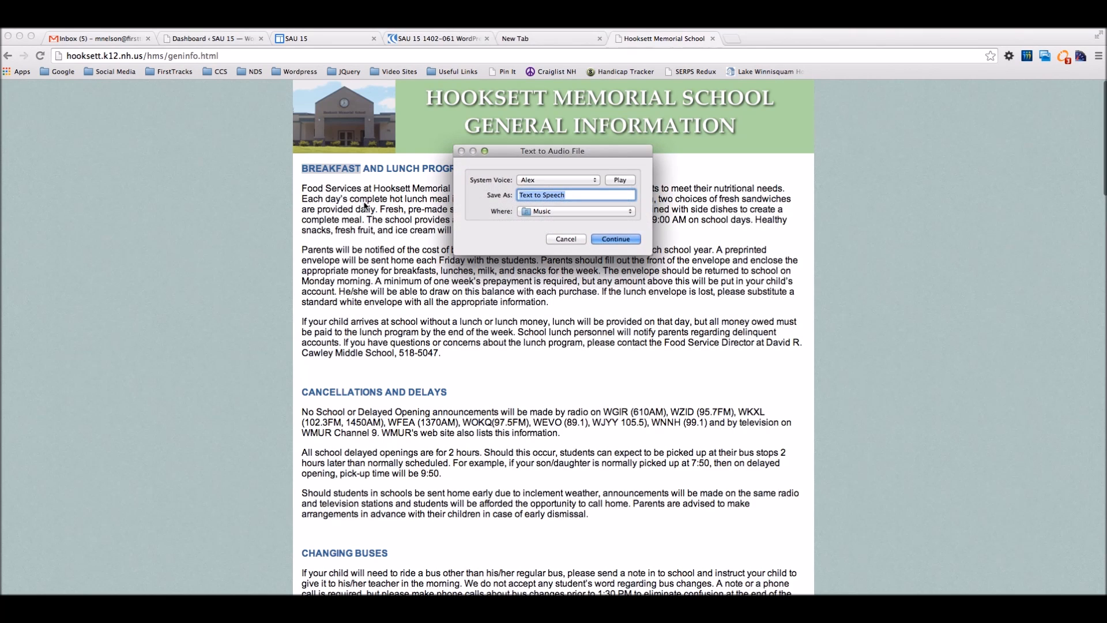
pyautogui.click(562, 239)
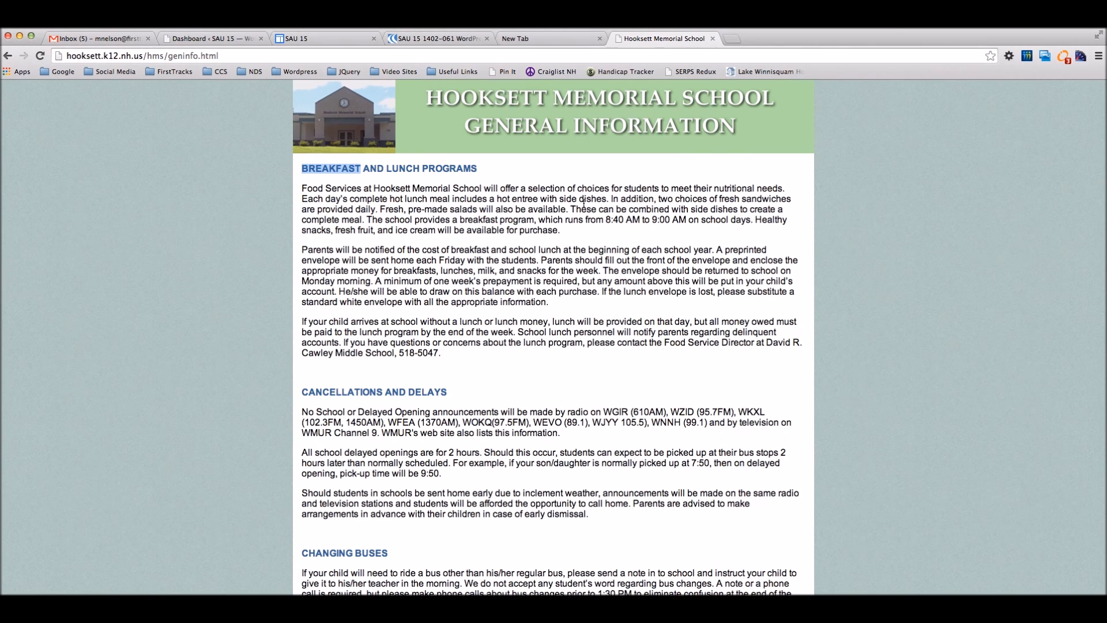
pyautogui.click(363, 191)
# Step: Select and review the General Information text, then go back to the blank new tab
pyautogui.moveTo(303, 166); pyautogui.dragTo(600, 459)
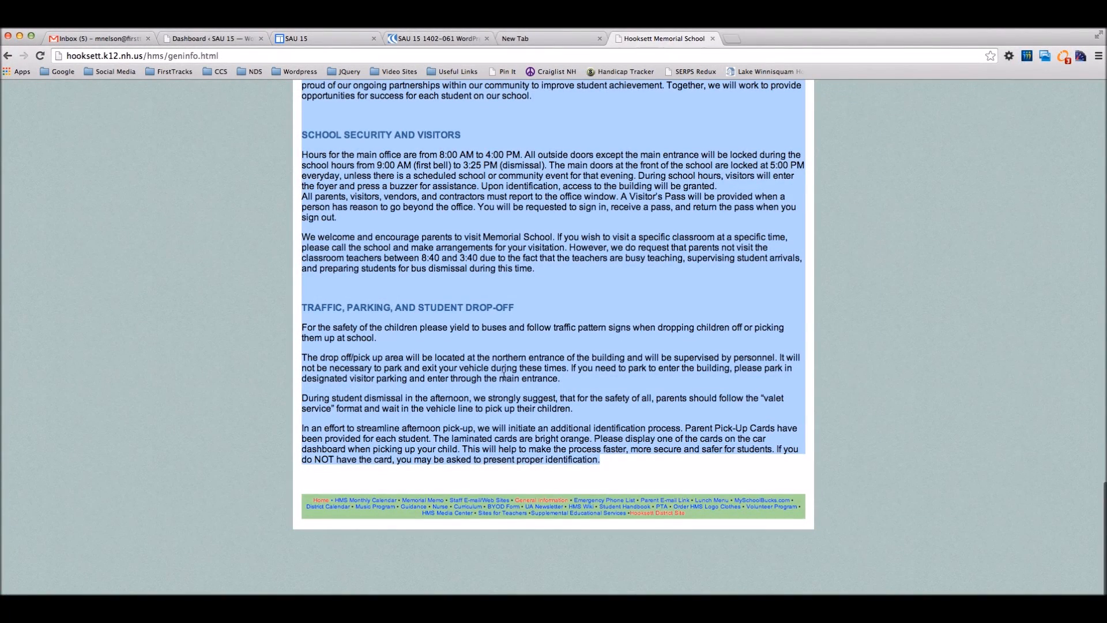
pyautogui.scroll(15, 504, 375)
pyautogui.scroll(10, 501, 377)
pyautogui.scroll(10, 501, 375)
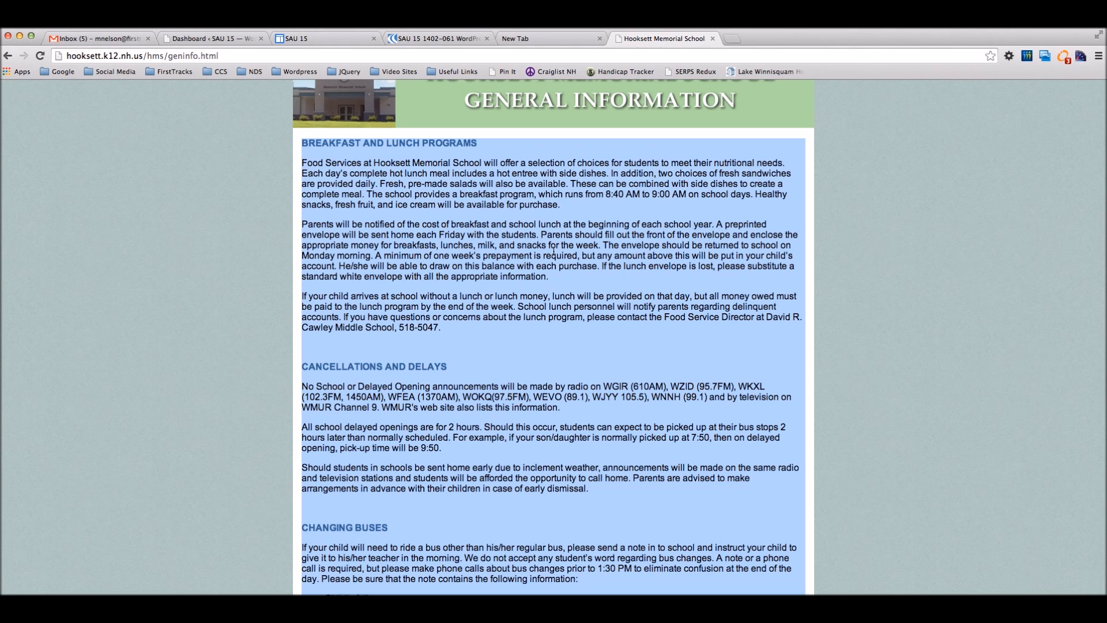
pyautogui.click(569, 232)
pyautogui.click(549, 37)
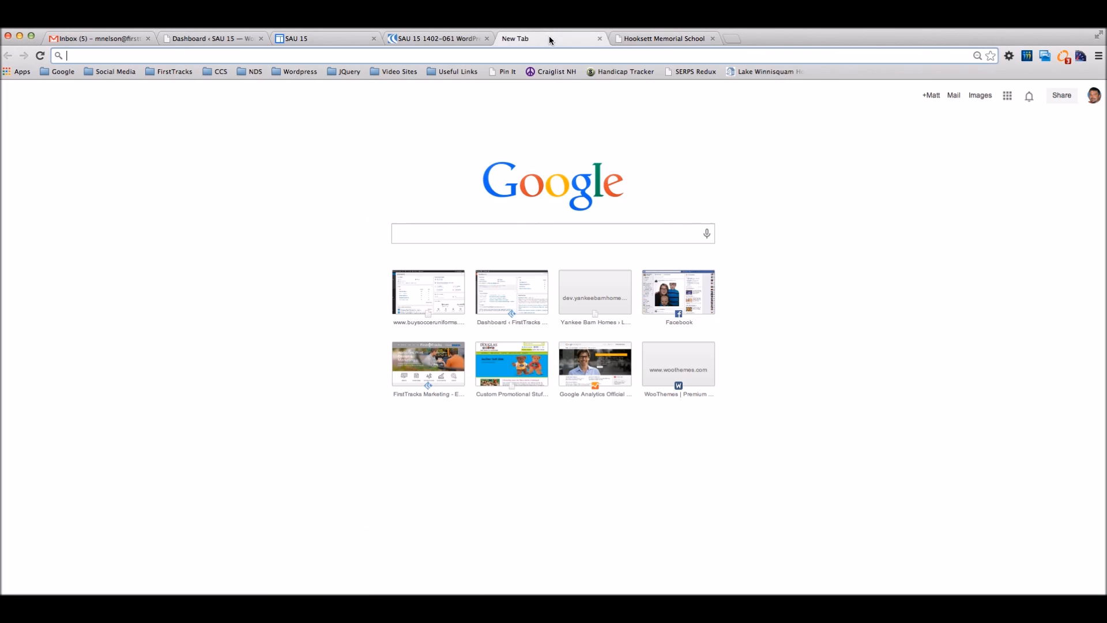
# Step: Move the Sample Page to the Trash from the SAU 15 Pages list
pyautogui.click(394, 39)
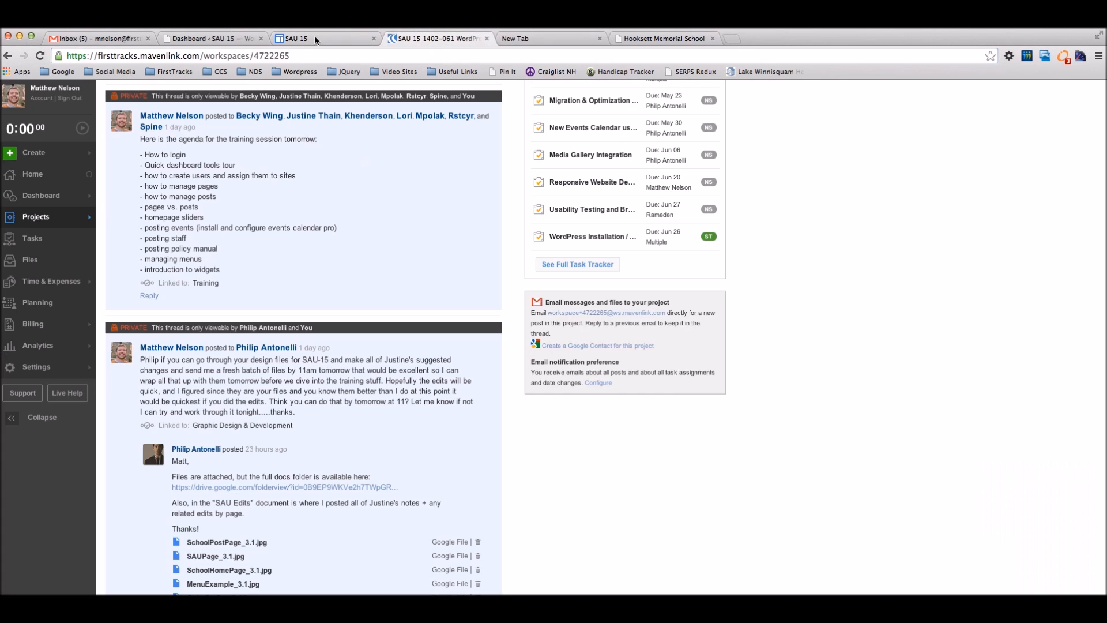
pyautogui.click(212, 38)
pyautogui.moveTo(29, 206)
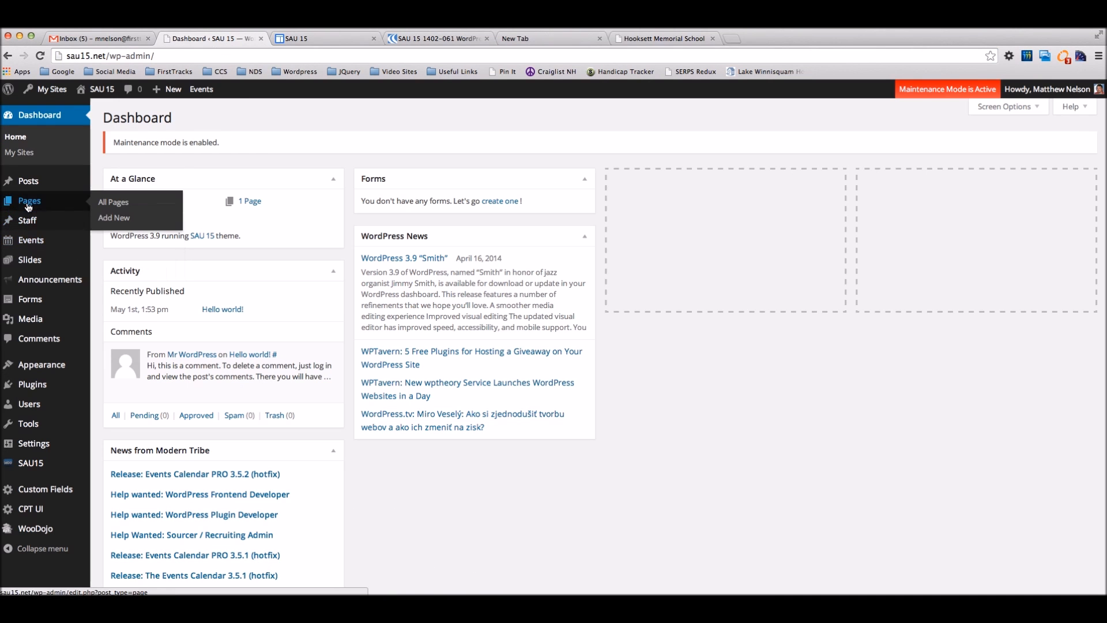
pyautogui.click(56, 205)
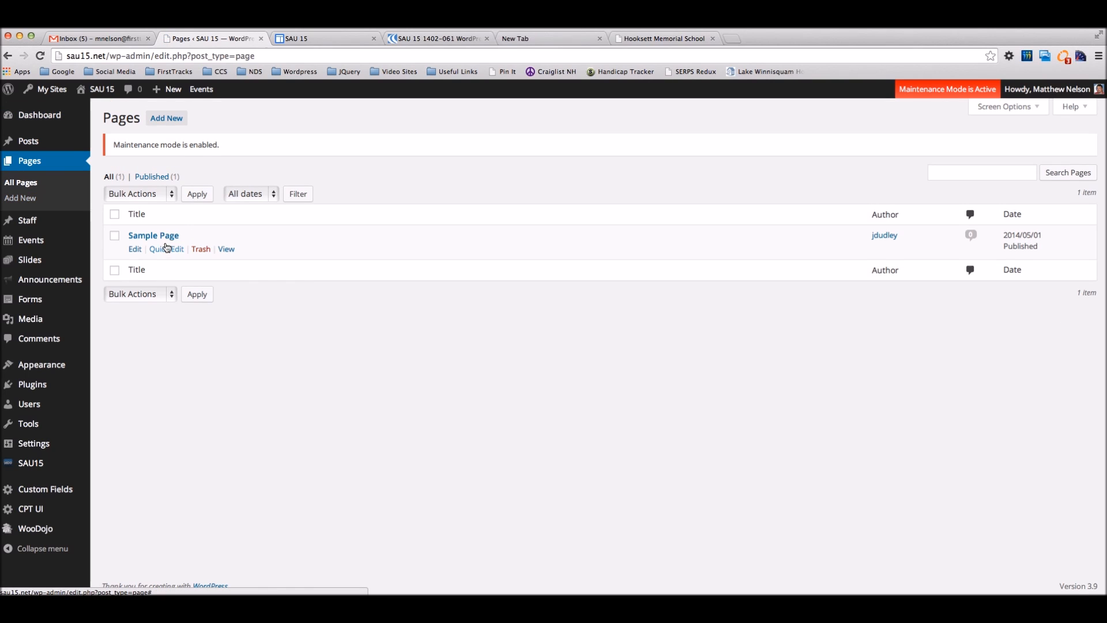
pyautogui.click(204, 252)
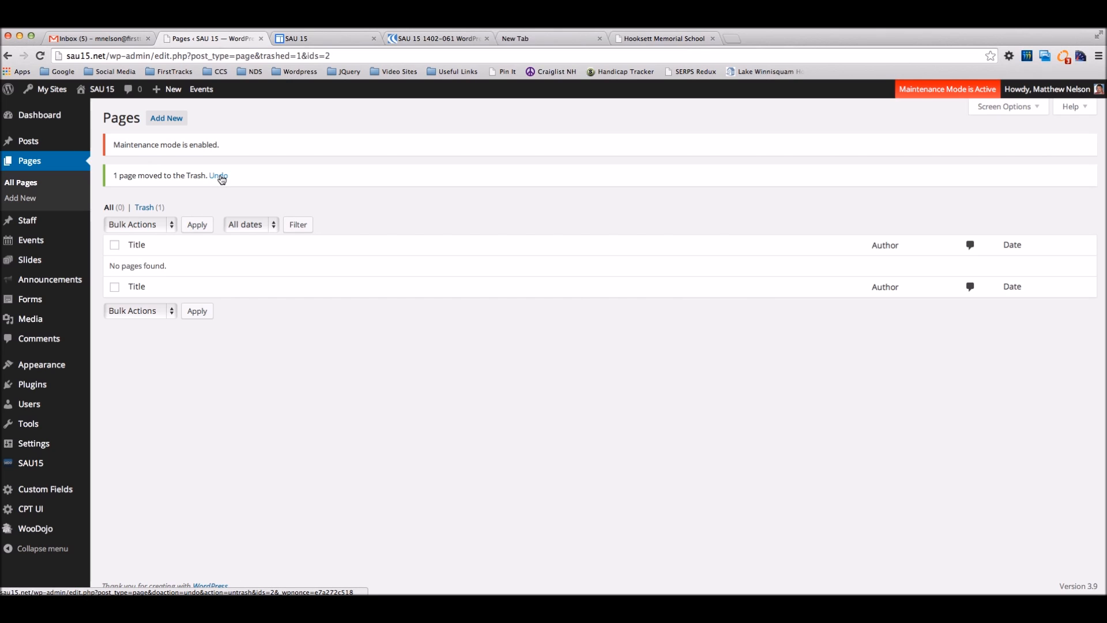
# Step: Permanently delete the Sample Page from the Trash with Bulk Actions, then return to All Pages
pyautogui.click(149, 209)
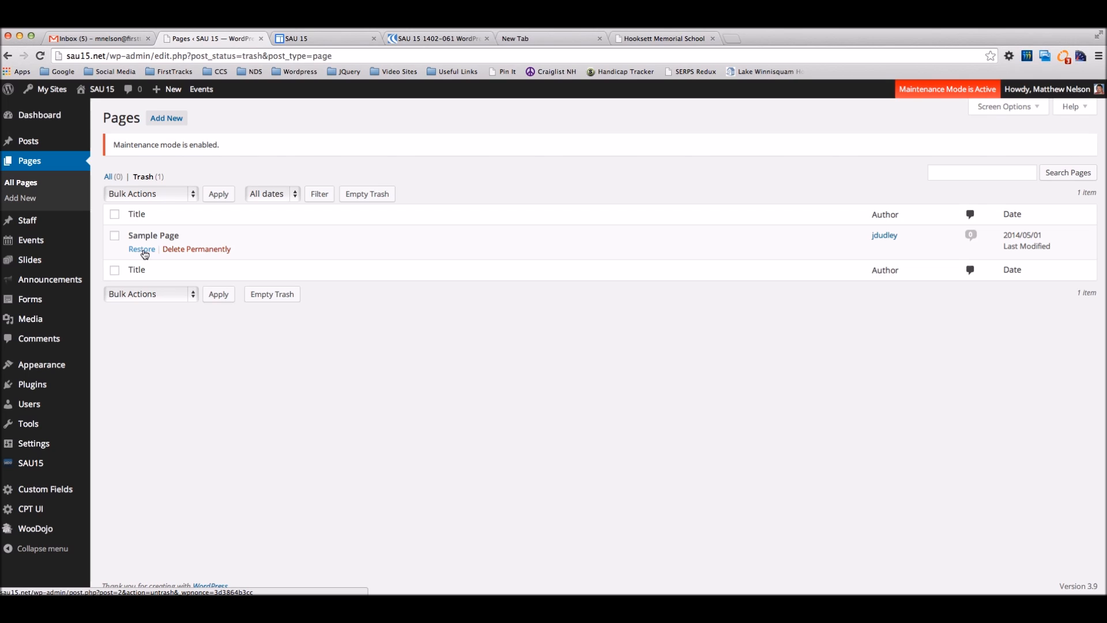
pyautogui.click(115, 214)
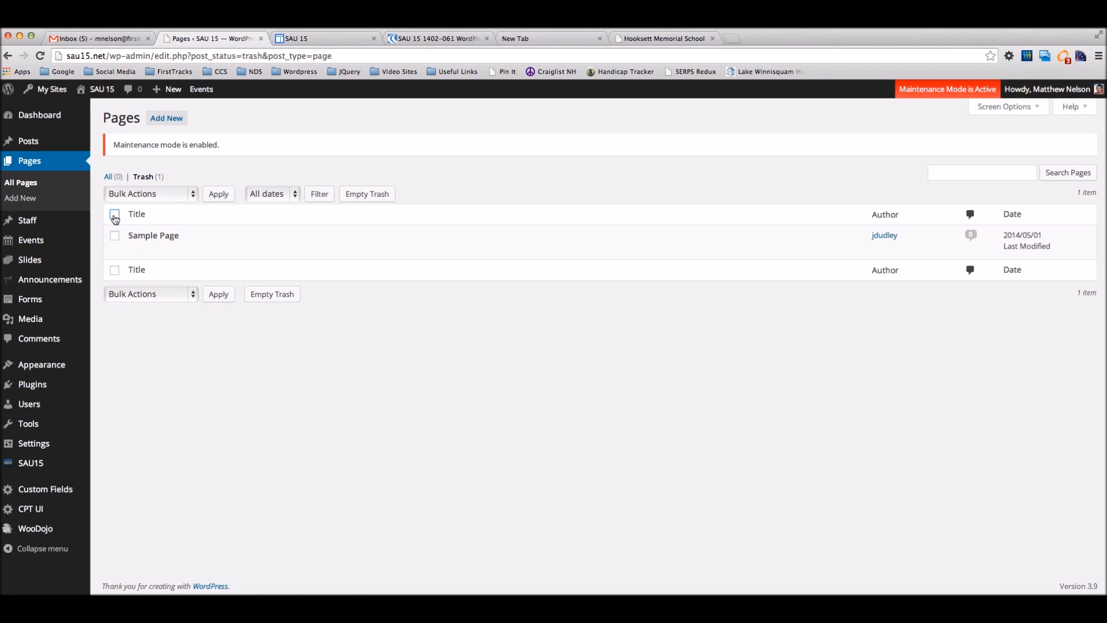
pyautogui.click(115, 214)
pyautogui.click(150, 193)
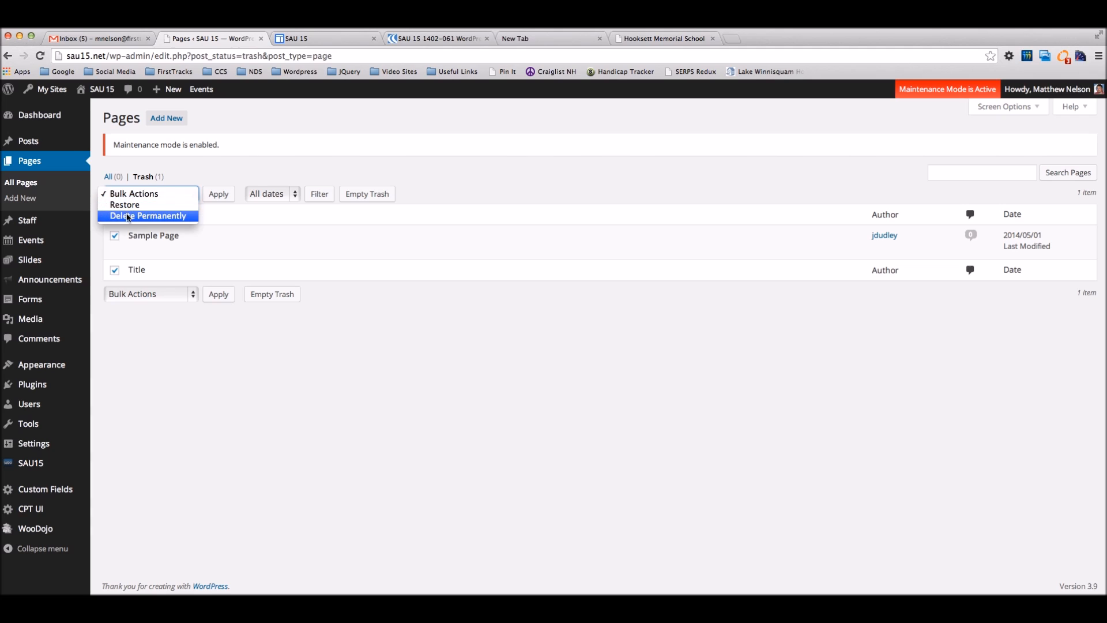
pyautogui.click(135, 215)
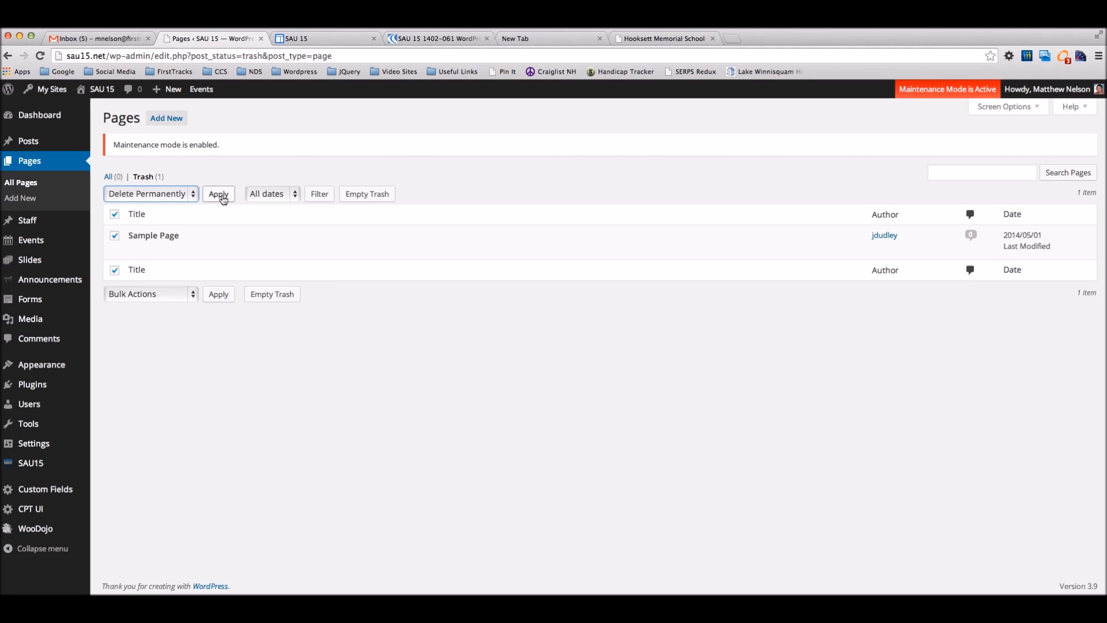
pyautogui.click(303, 160)
pyautogui.click(114, 180)
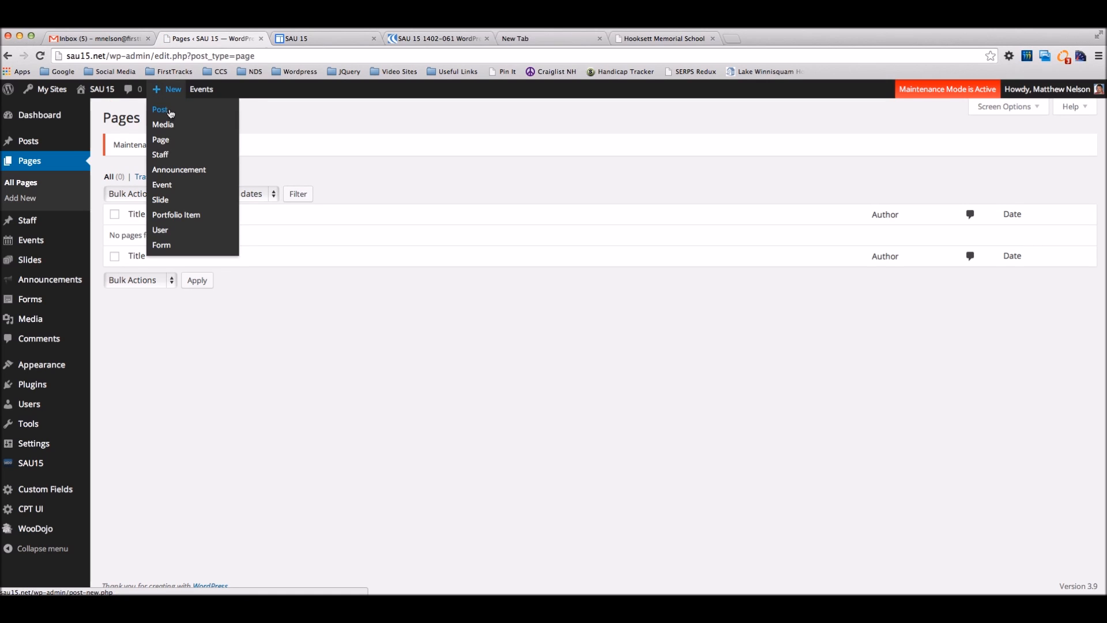
# Step: Publish a new page titled 'General Information' with body 'Overview of General info section goes here'
pyautogui.click(177, 118)
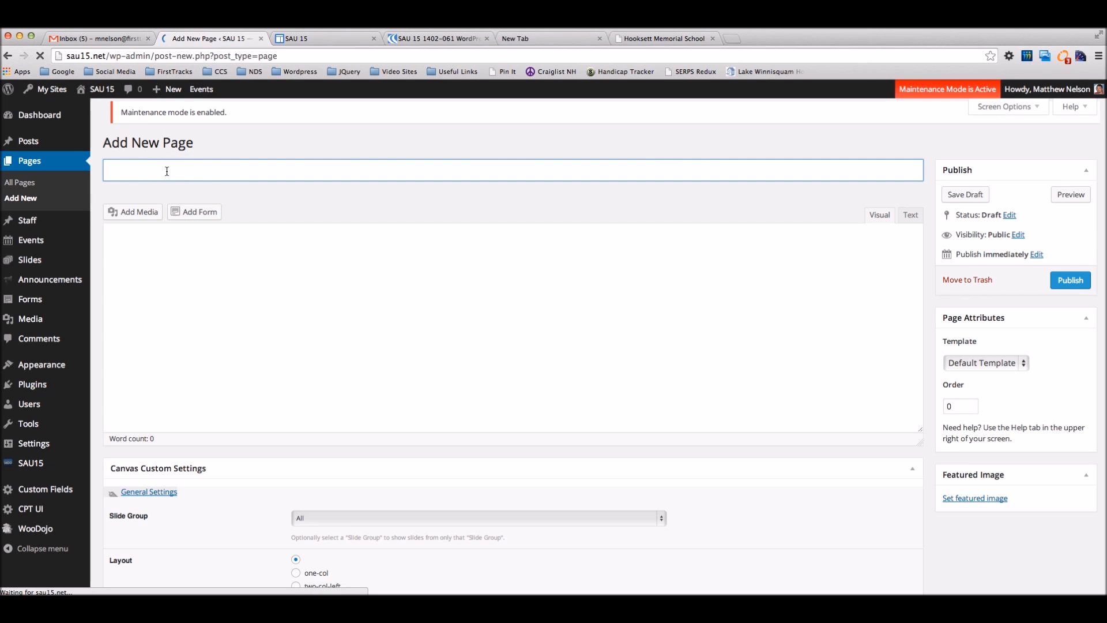
pyautogui.write('General Information')
pyautogui.click(210, 305)
pyautogui.write('Ov')
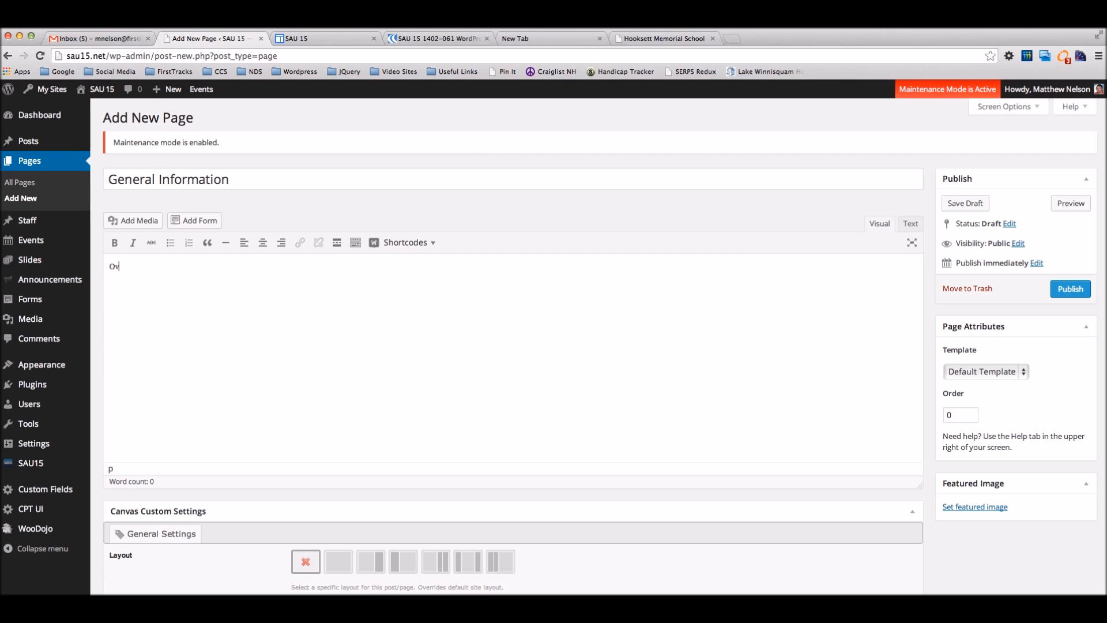
pyautogui.write('erview of General info section goes here')
pyautogui.click(1071, 290)
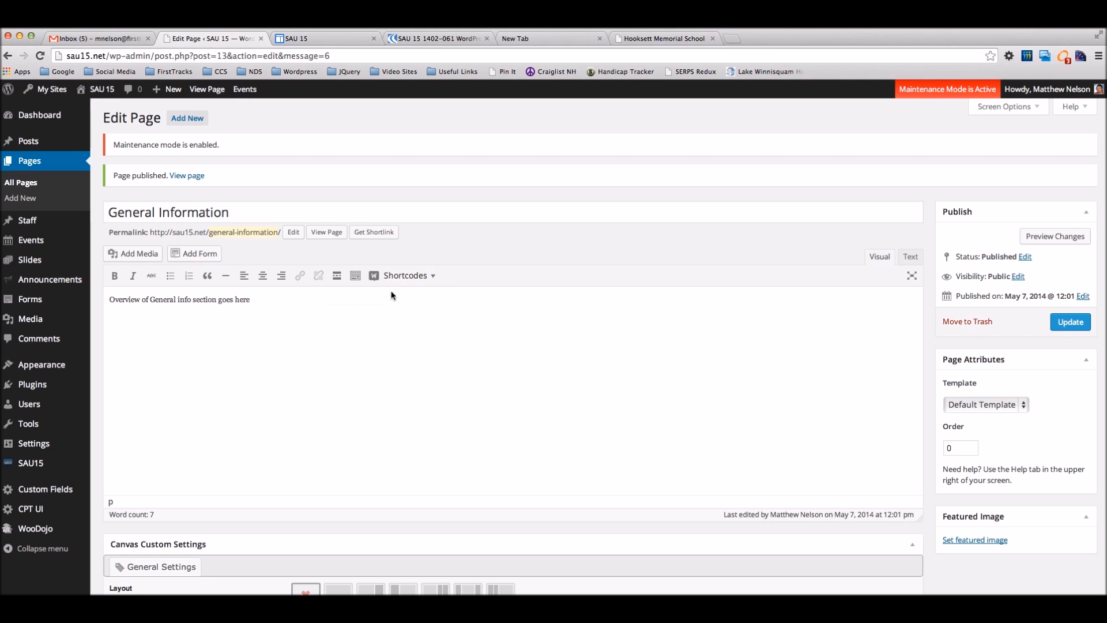
# Step: Copy the Breakfast and Lunch Programs section from the Hooksett page into a new WordPress page
pyautogui.click(355, 276)
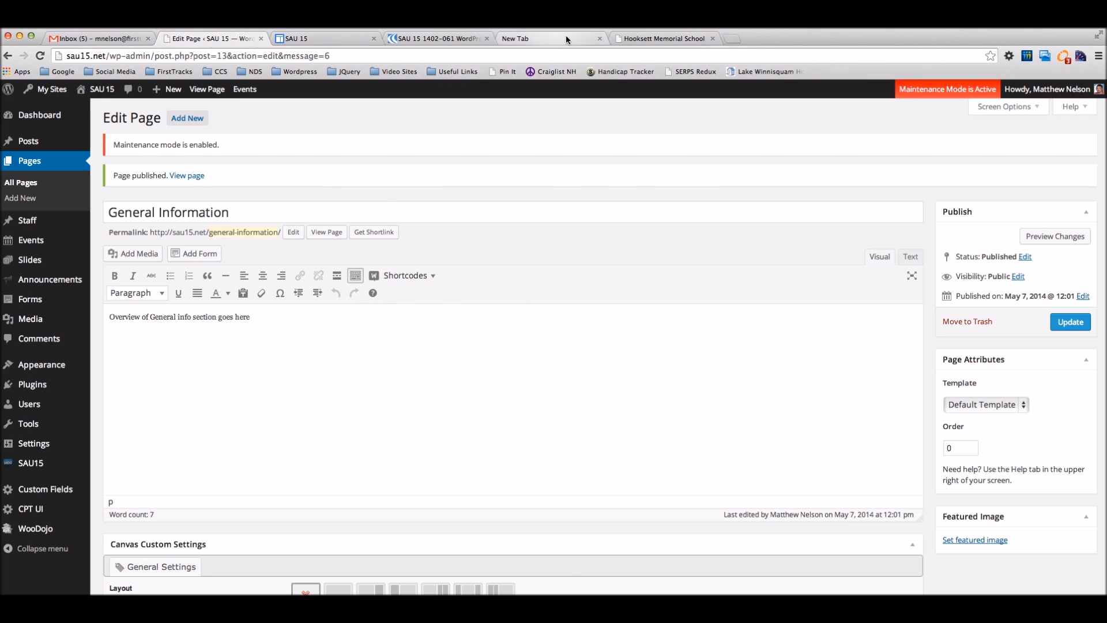
pyautogui.click(665, 41)
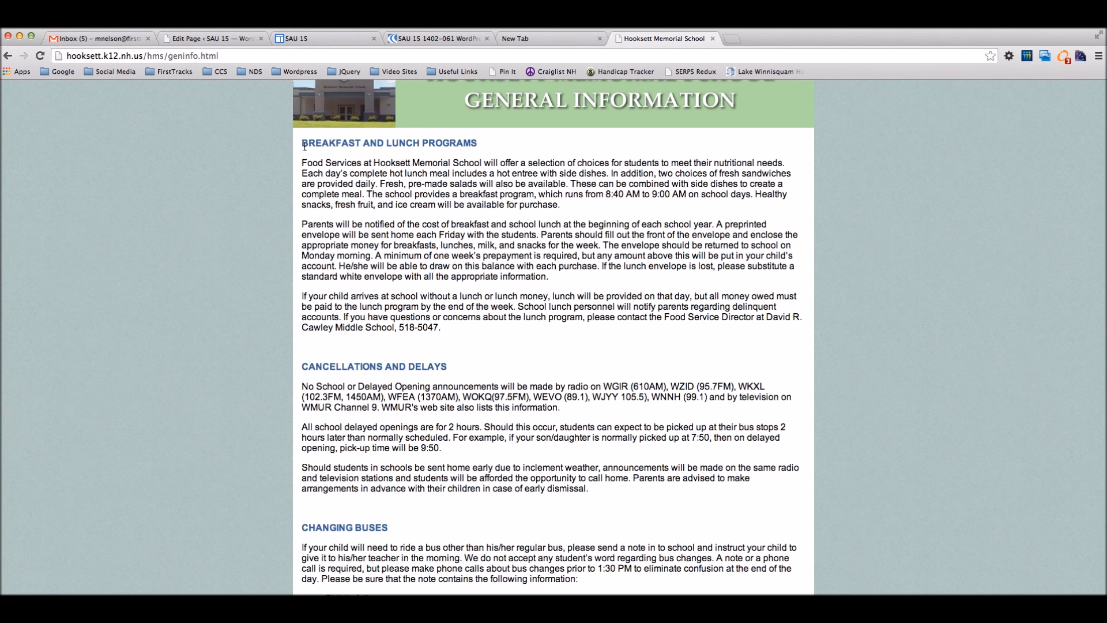
pyautogui.moveTo(333, 145); pyautogui.dragTo(458, 332)
pyautogui.press('super+c')
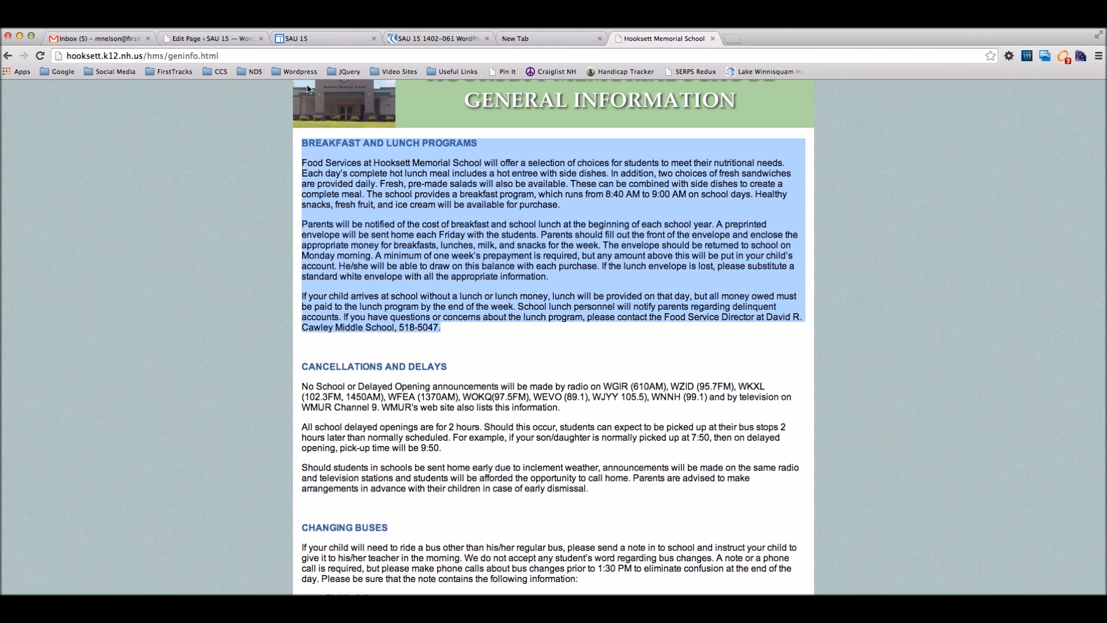
pyautogui.click(210, 39)
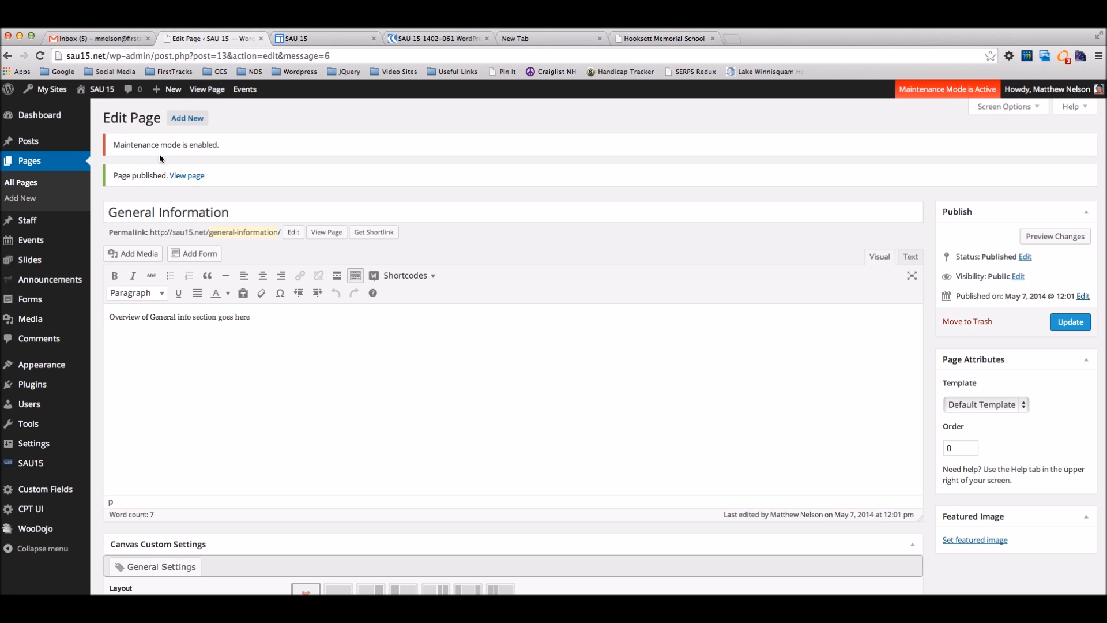
pyautogui.click(182, 119)
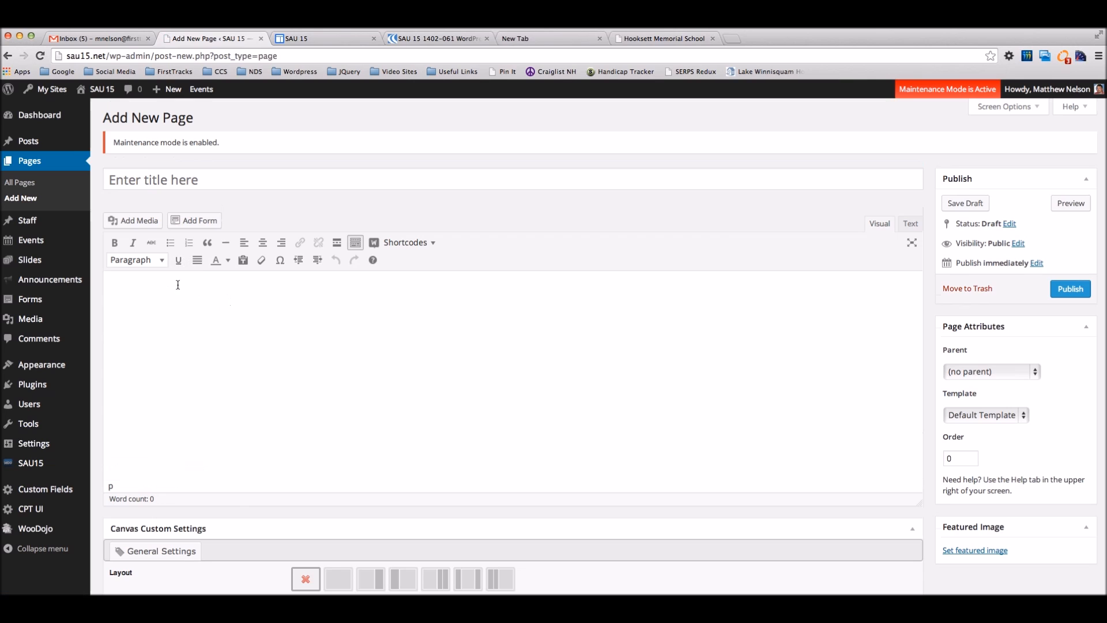
pyautogui.press('super+v')
# Step: Move the BREAKFAST AND LUNCH PROGRAMS heading out of the body into the page title
pyautogui.moveTo(260, 283); pyautogui.dragTo(109, 283)
pyautogui.press('super+c')
pyautogui.press('BackSpace')
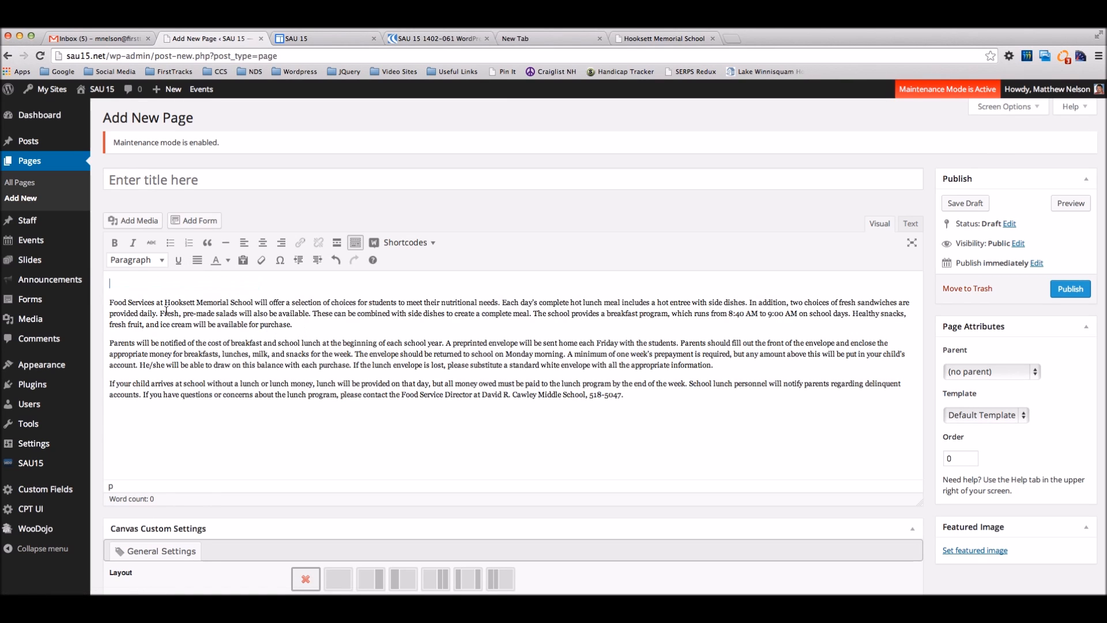
pyautogui.click(141, 178)
pyautogui.press('super+v')
# Step: Inspect the body's HTML in the Text view, including the inline colour styling, then revisit the Hooksett page
pyautogui.click(910, 224)
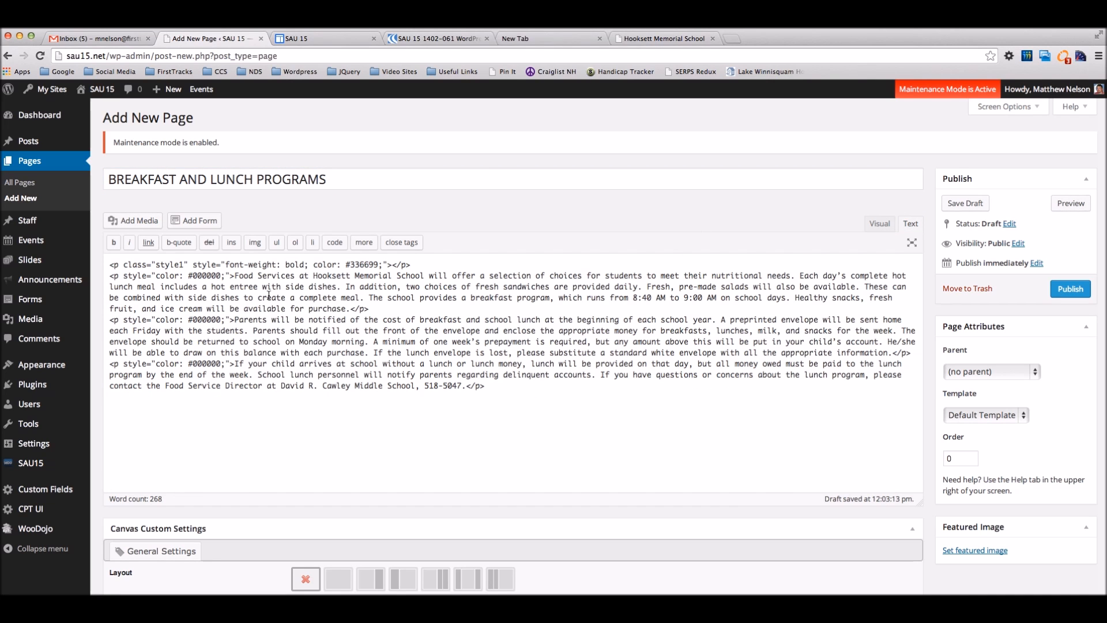
pyautogui.moveTo(236, 277); pyautogui.dragTo(103, 277)
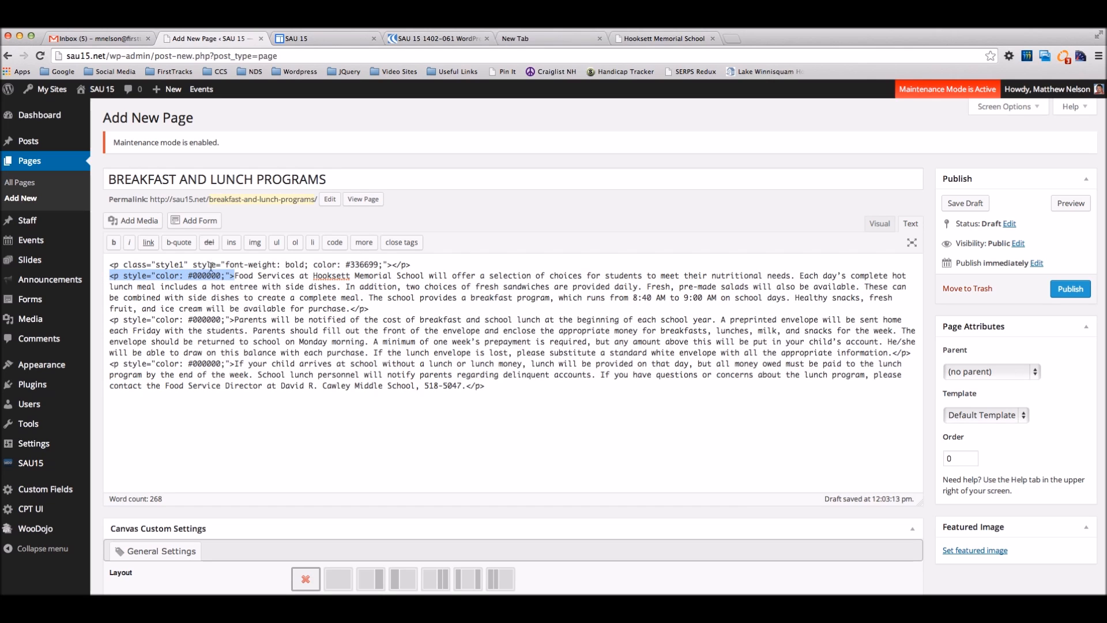
pyautogui.moveTo(413, 264); pyautogui.dragTo(109, 264)
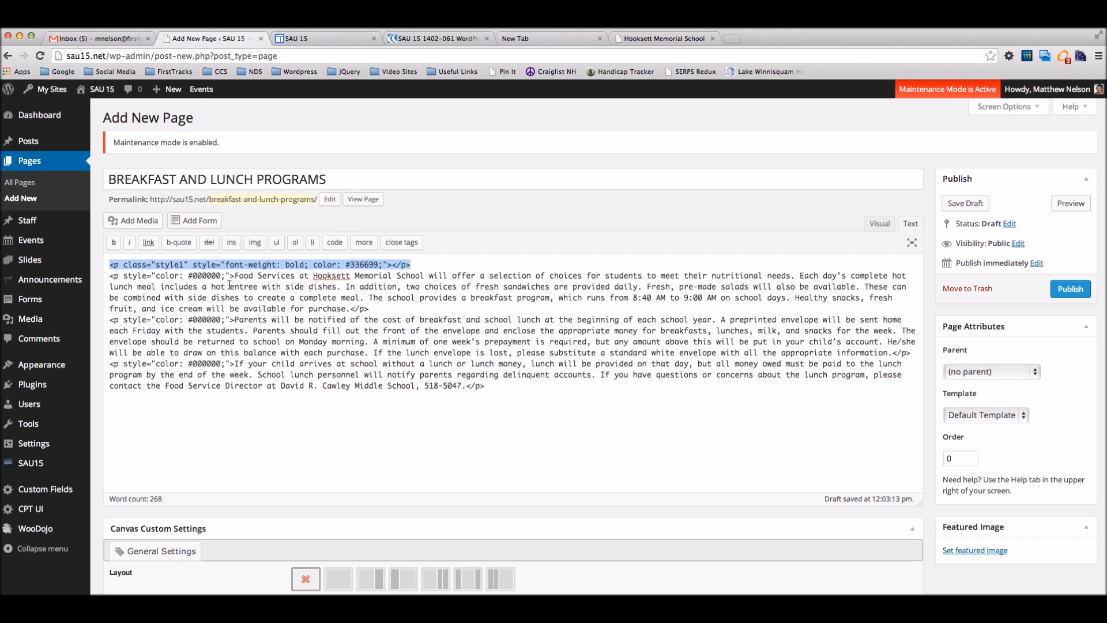
pyautogui.click(656, 39)
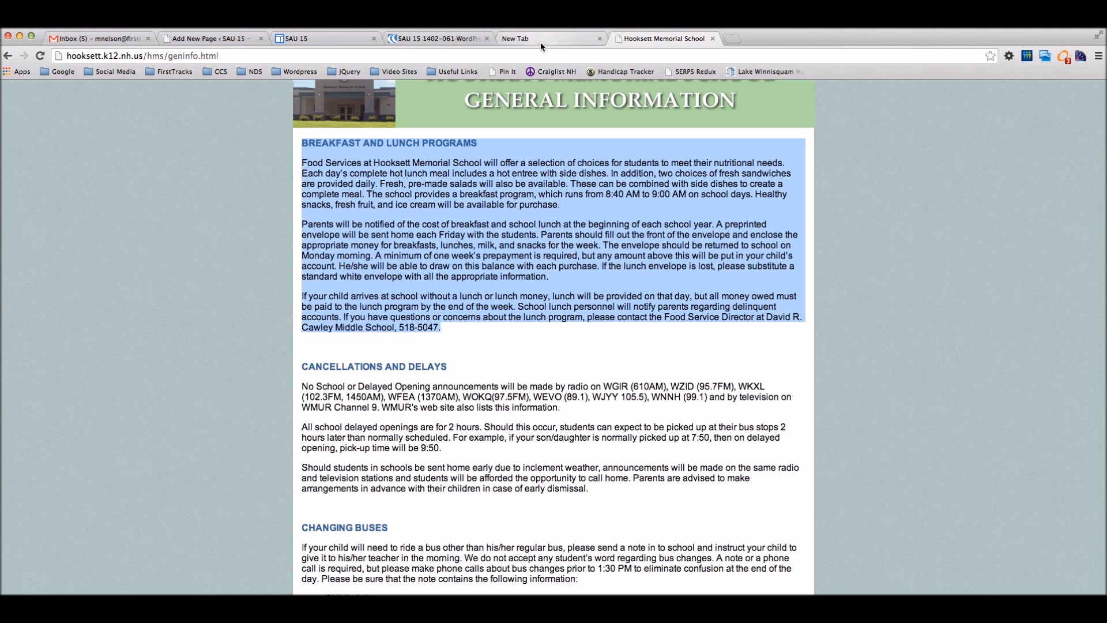
# Step: Clear all of the page body content in the Text view
pyautogui.click(211, 38)
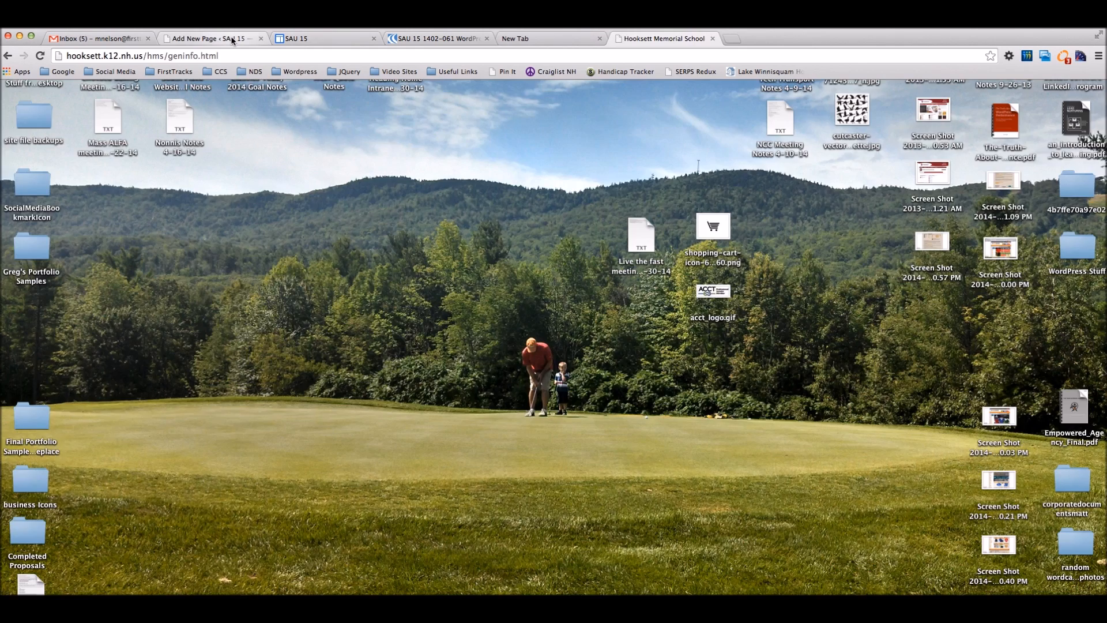
pyautogui.moveTo(487, 387); pyautogui.dragTo(91, 257)
pyautogui.press('BackSpace')
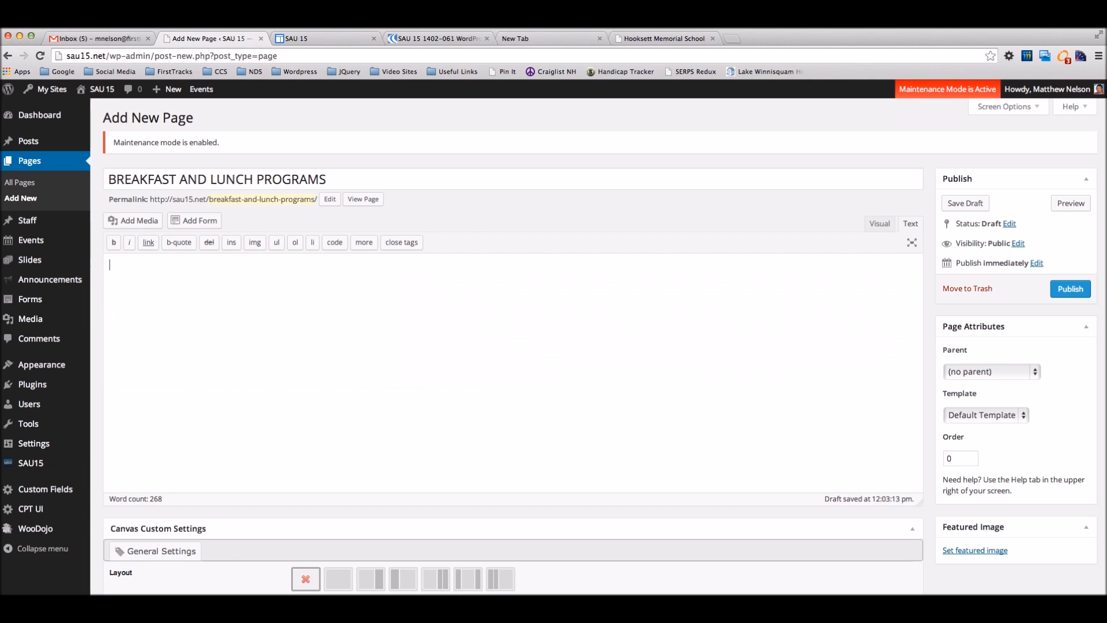
pyautogui.click(878, 224)
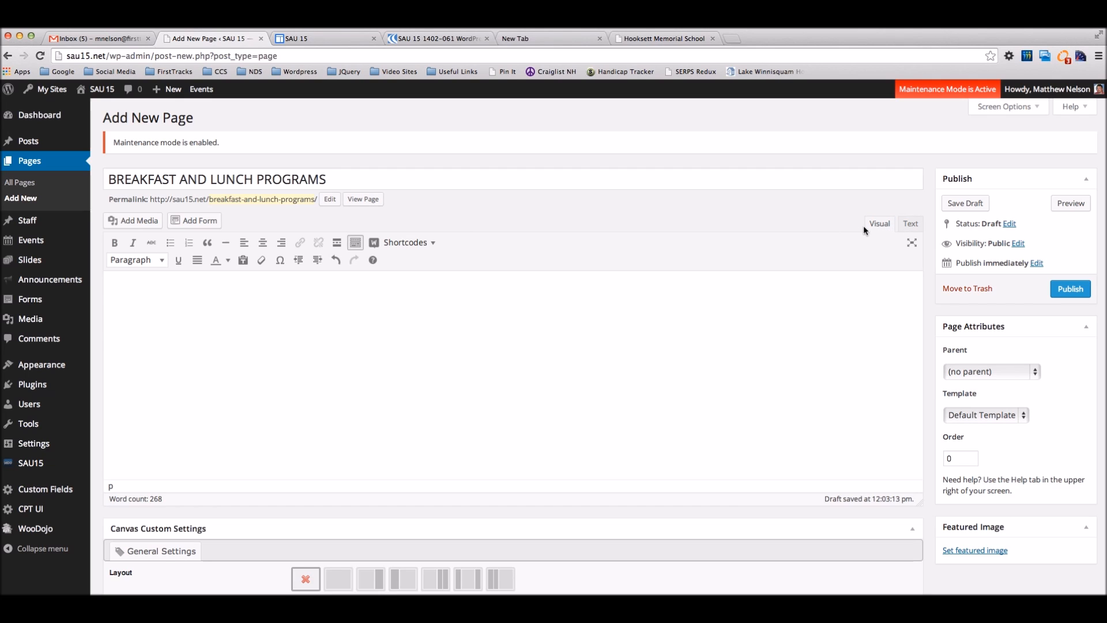
pyautogui.click(910, 224)
pyautogui.click(620, 287)
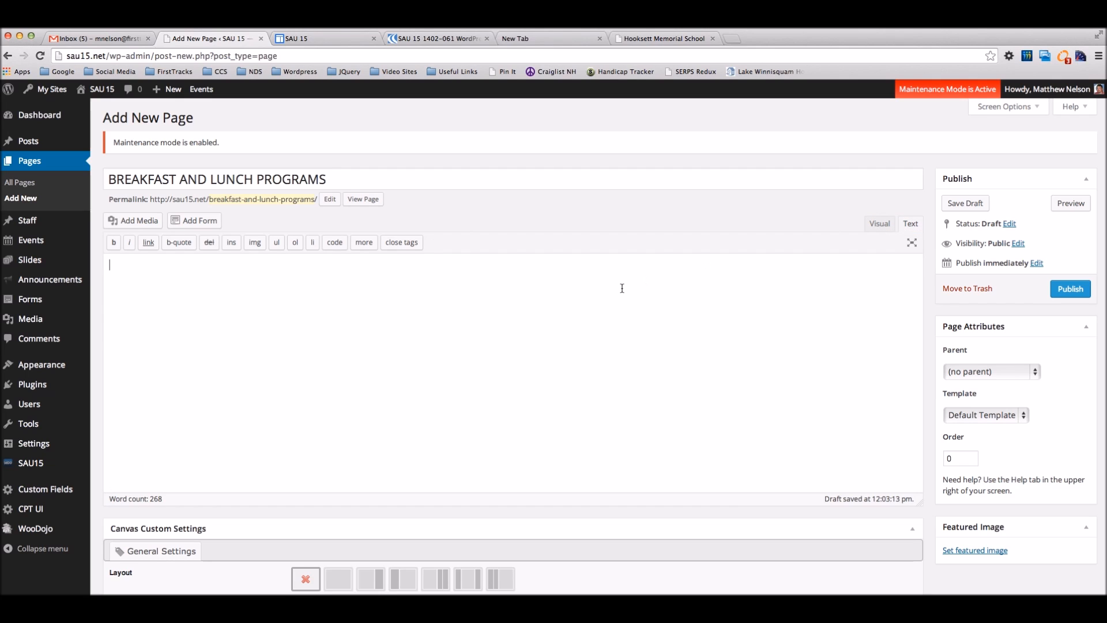
pyautogui.press('super+v')
pyautogui.press('super+a')
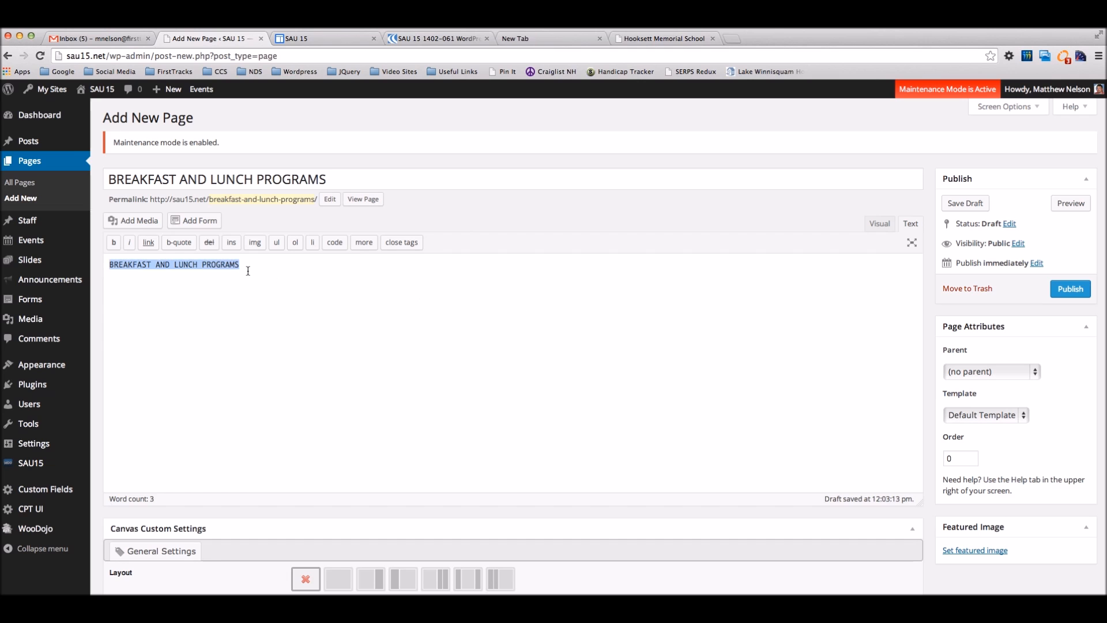
pyautogui.press('super+x')
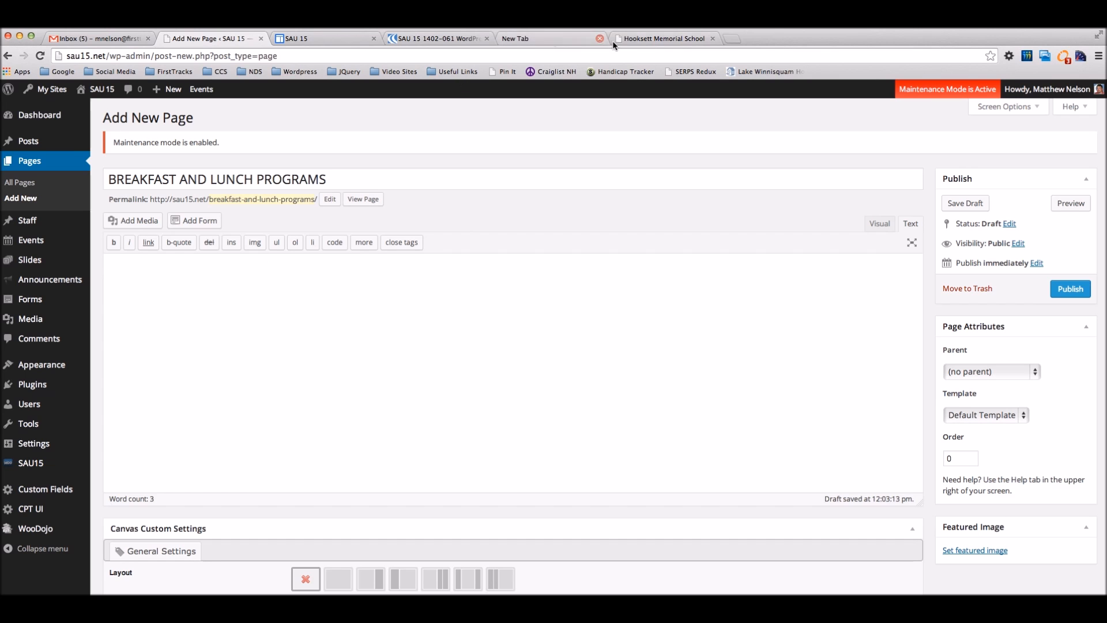
# Step: Re-copy the breakfast section as plain text, paste it, and delete the duplicate heading line
pyautogui.click(662, 38)
pyautogui.click(456, 306)
pyautogui.moveTo(441, 326); pyautogui.dragTo(303, 146)
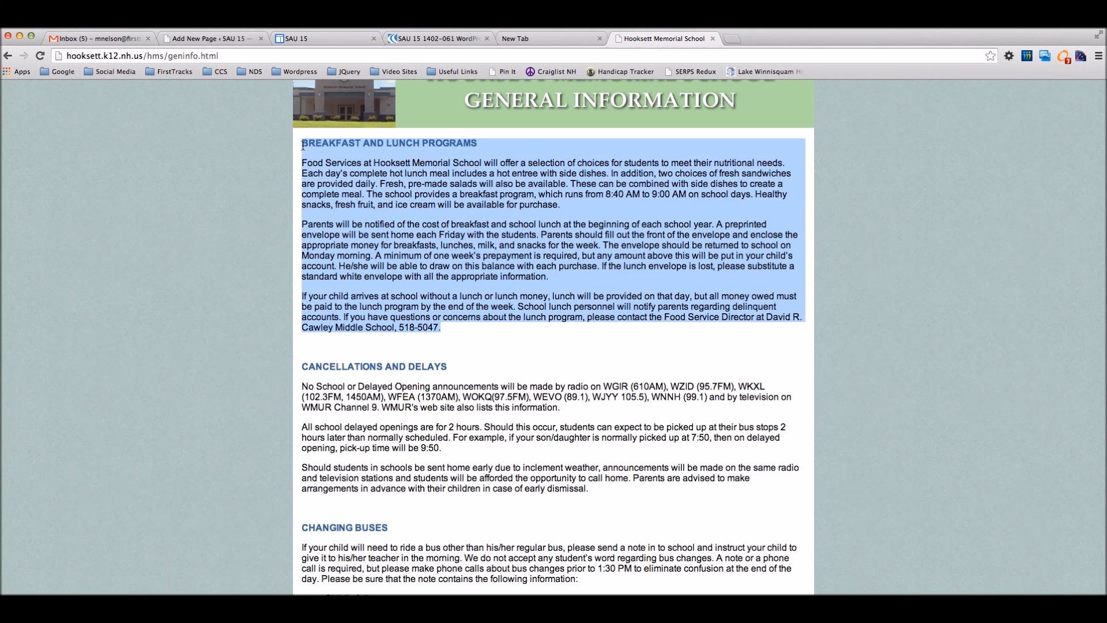
pyautogui.press('super+c')
pyautogui.click(207, 38)
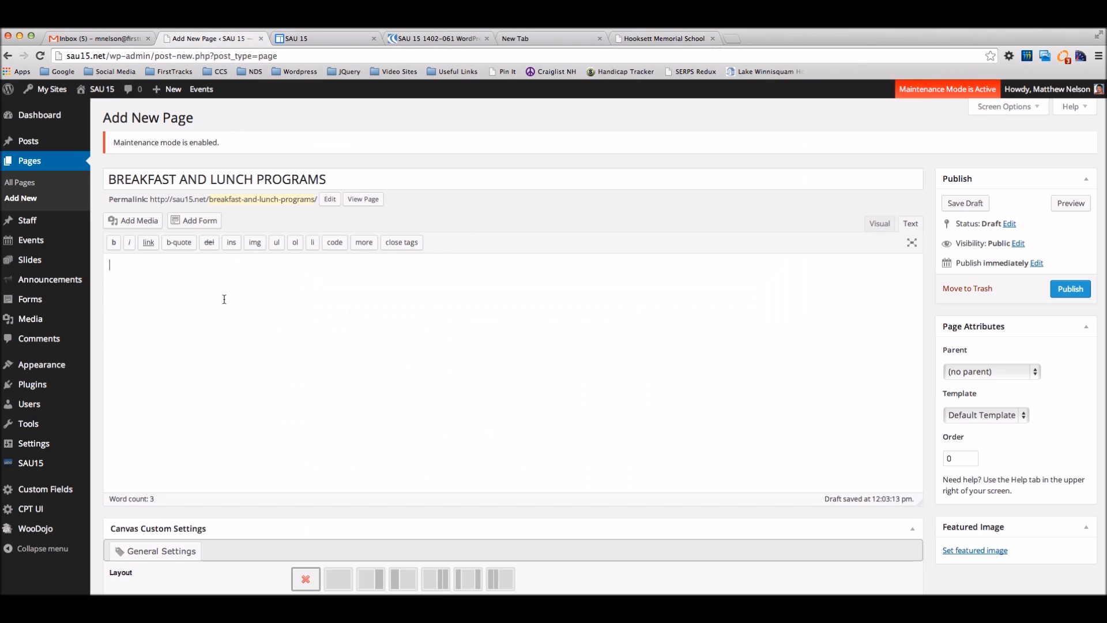
pyautogui.press('super+v')
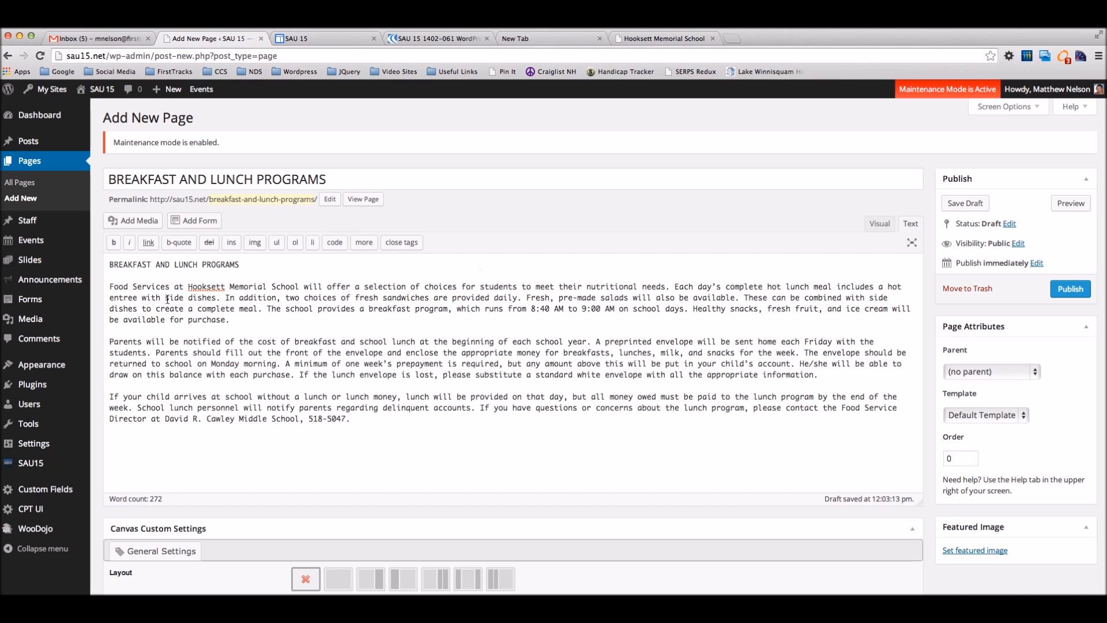
pyautogui.moveTo(108, 286); pyautogui.dragTo(106, 258)
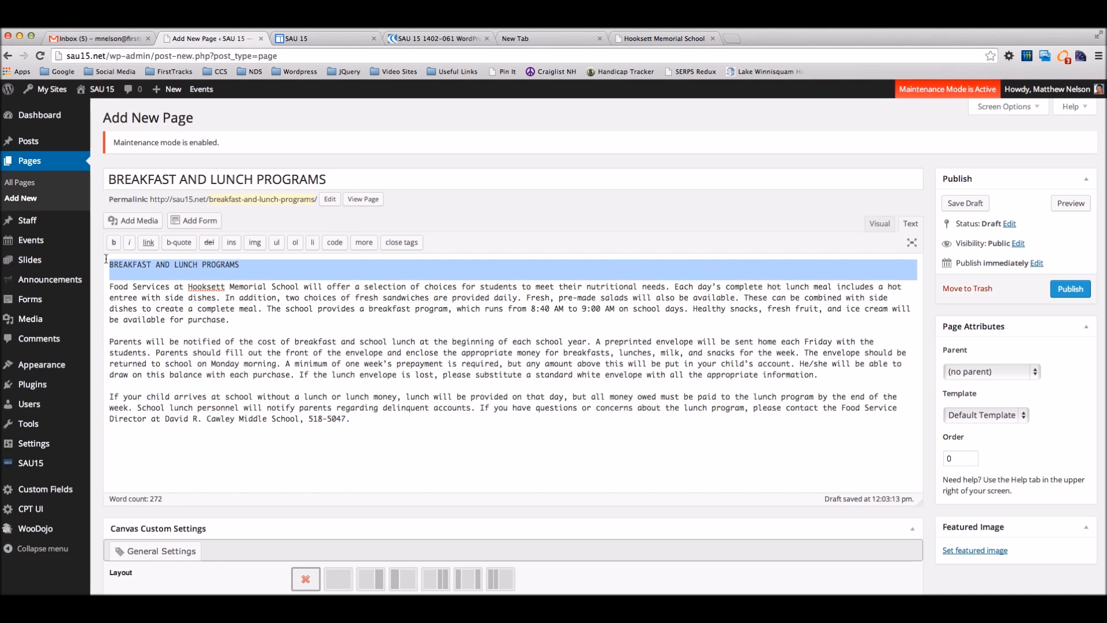
pyautogui.press('BackSpace')
pyautogui.click(874, 226)
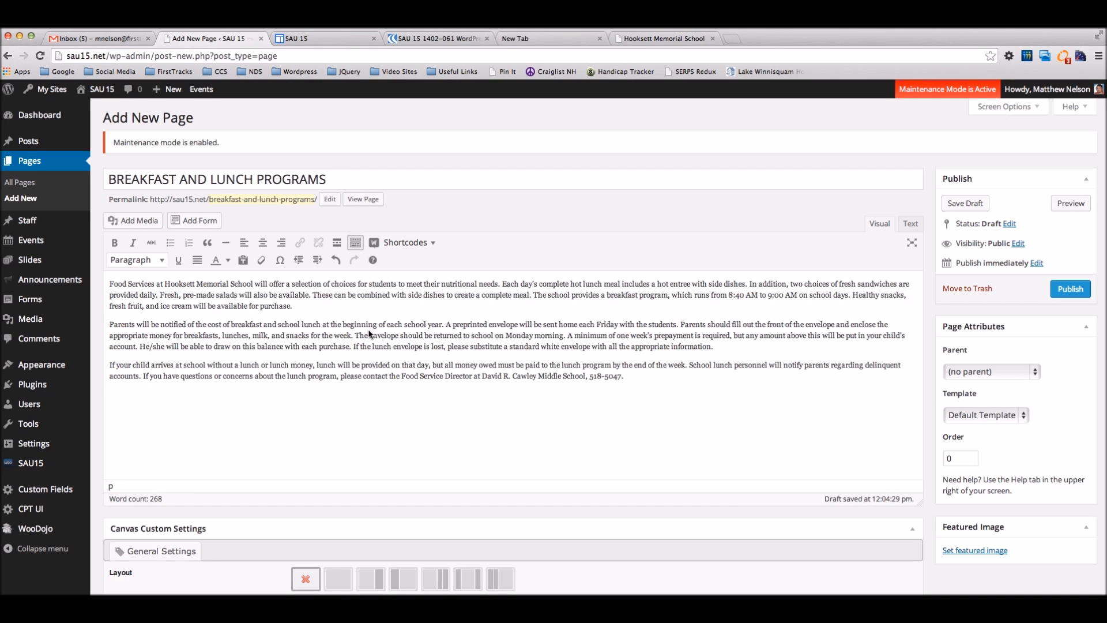
# Step: Retitle the page 'Breakfast & Lunch Programming'
pyautogui.click(321, 178)
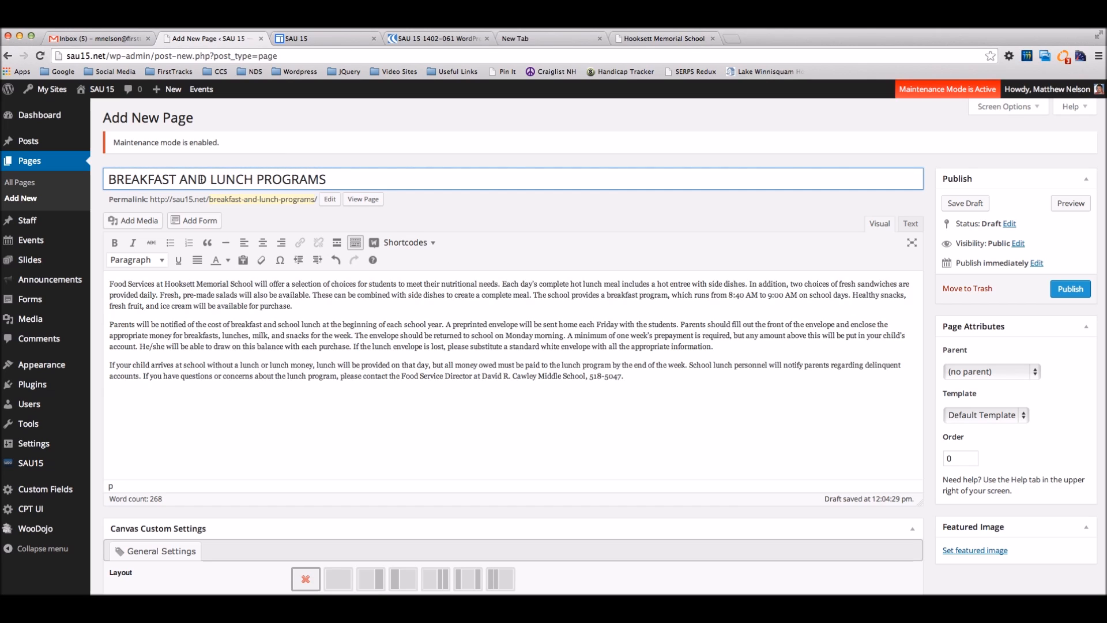
pyautogui.moveTo(177, 180); pyautogui.dragTo(117, 180)
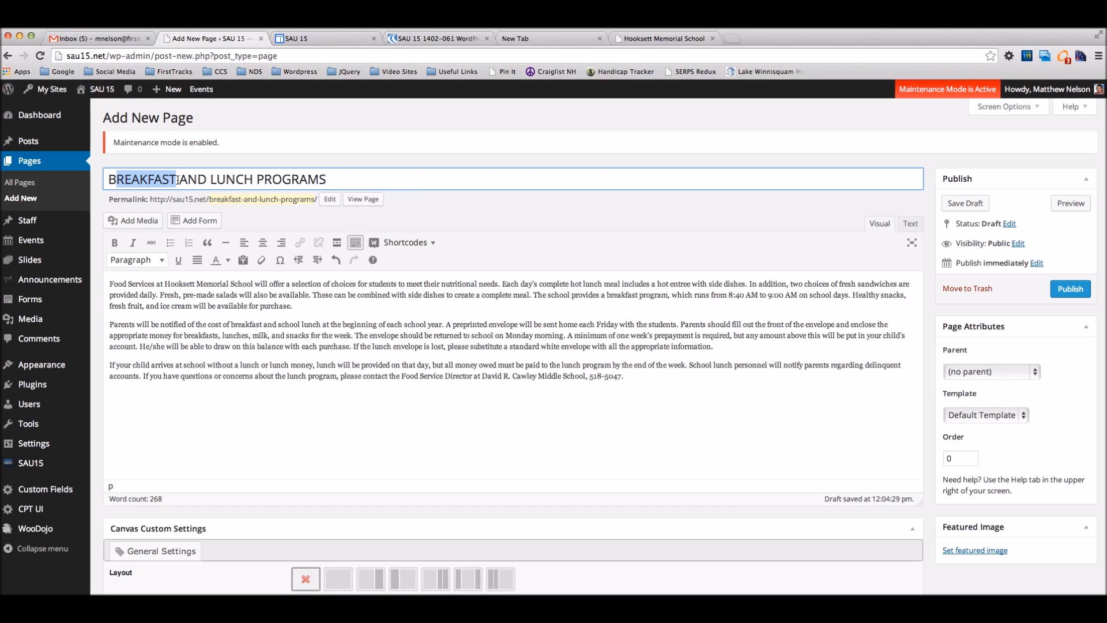
pyautogui.write('reakfast')
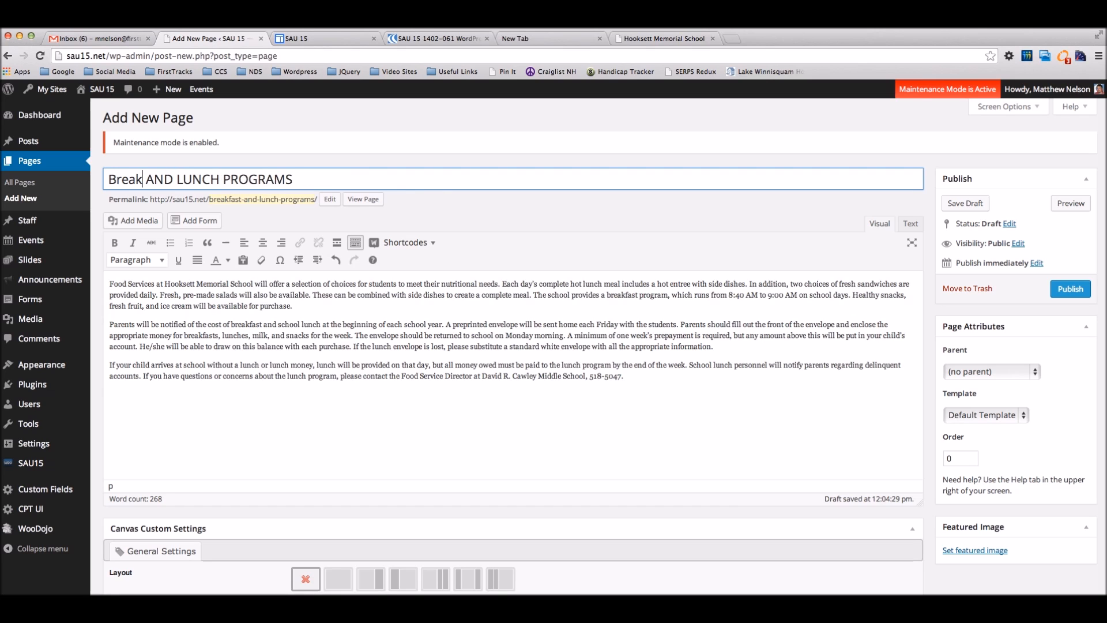
pyautogui.hotkey('shift', 'Right')
pyautogui.hotkey('shift', 'Right')
pyautogui.hotkey('shift', 'Right')
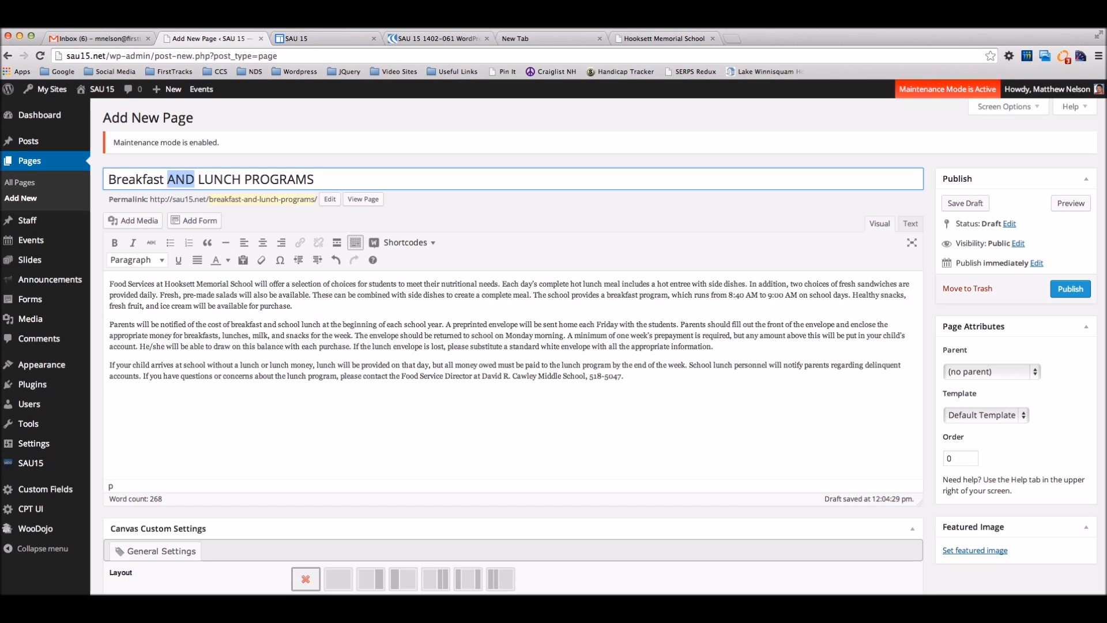
pyautogui.write('&')
pyautogui.press('Right')
pyautogui.hotkey('shift', 'Right')
pyautogui.hotkey('shift', 'Right')
pyautogui.hotkey('shift', 'Right')
pyautogui.hotkey('shift', 'Right')
pyautogui.hotkey('shift', 'Right')
pyautogui.hotkey('shift', 'Right')
pyautogui.hotkey('shift', 'Right')
pyautogui.hotkey('shift', 'Right')
pyautogui.hotkey('shift', 'Right')
pyautogui.hotkey('shift', 'Right')
pyautogui.hotkey('shift', 'Right')
pyautogui.hotkey('shift', 'Right')
pyautogui.hotkey('shift', 'Right')
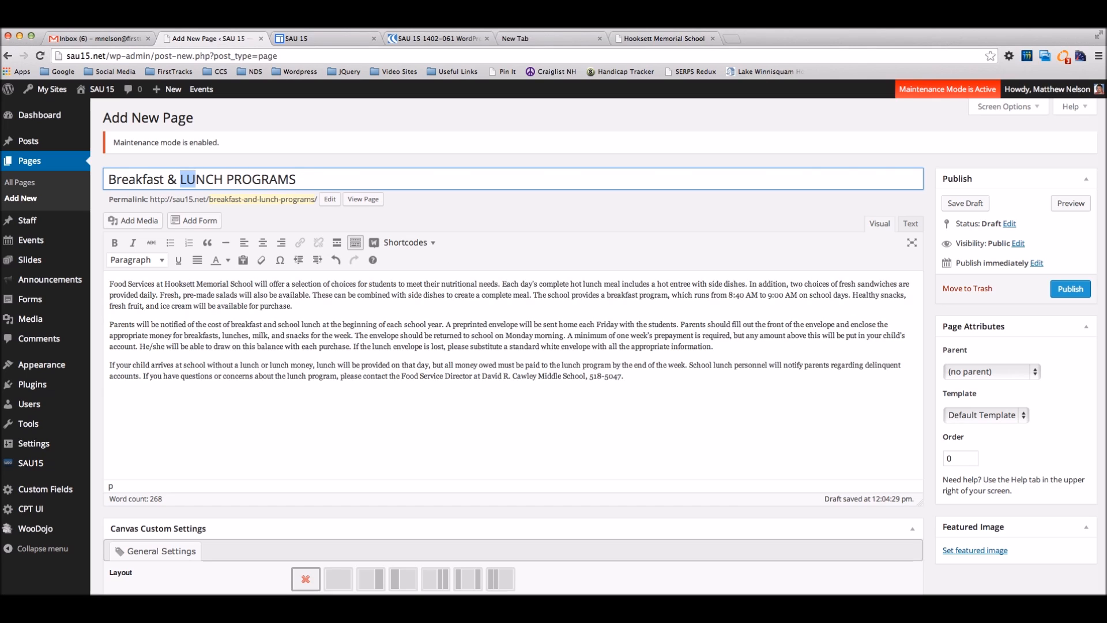
pyautogui.hotkey('shift', 'Right')
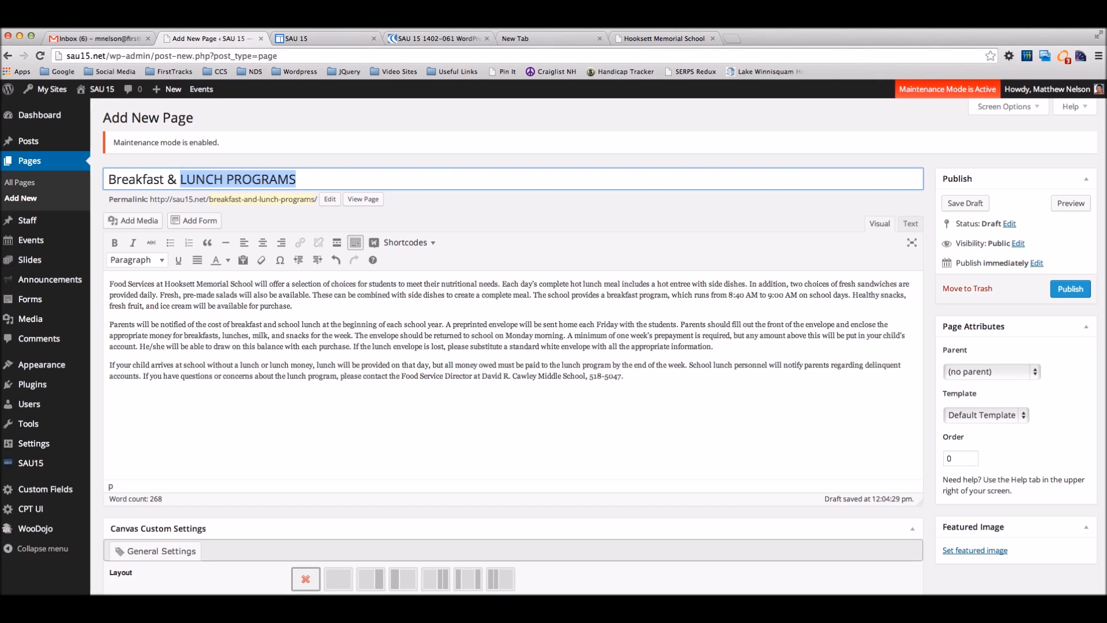
pyautogui.write('Lunch Programming')
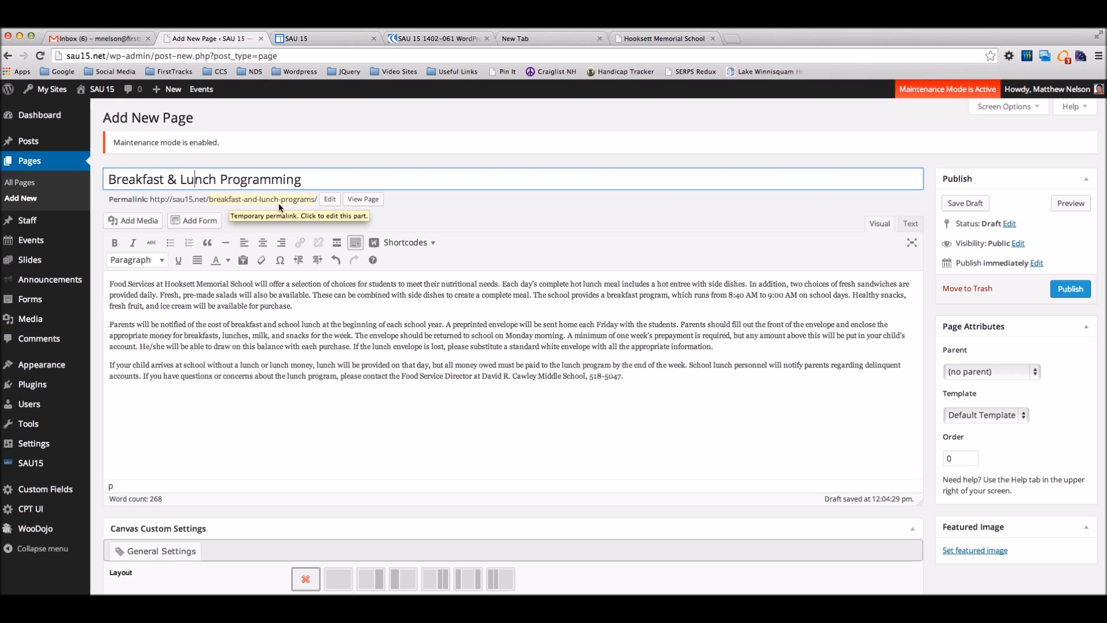
# Step: Shorten the permalink slug to breakfast-lunch-programs
pyautogui.click(330, 199)
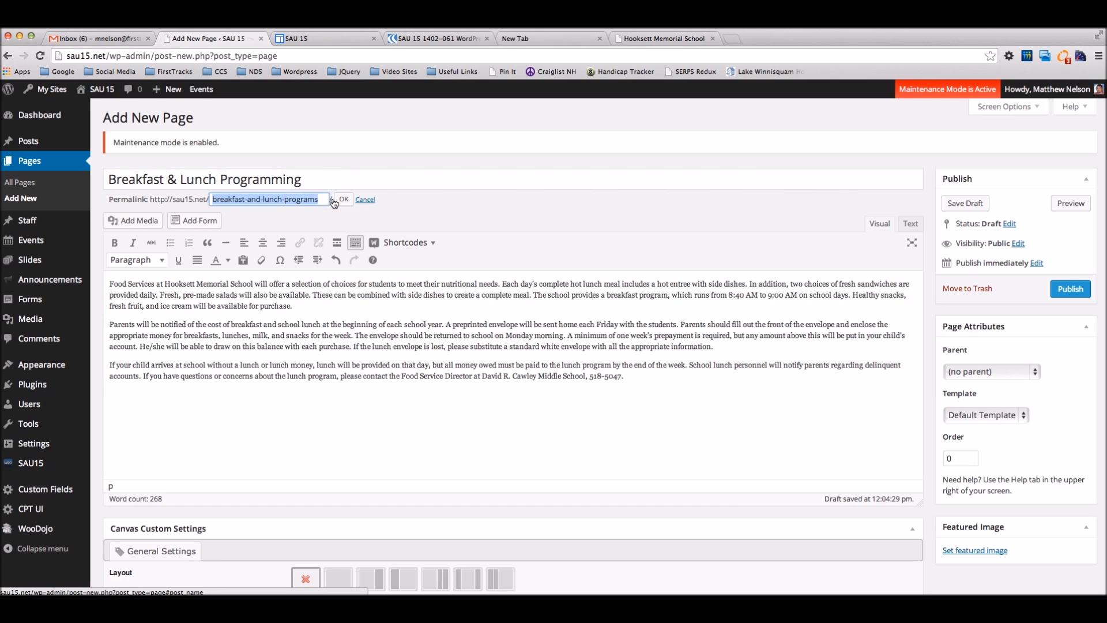
pyautogui.click(264, 199)
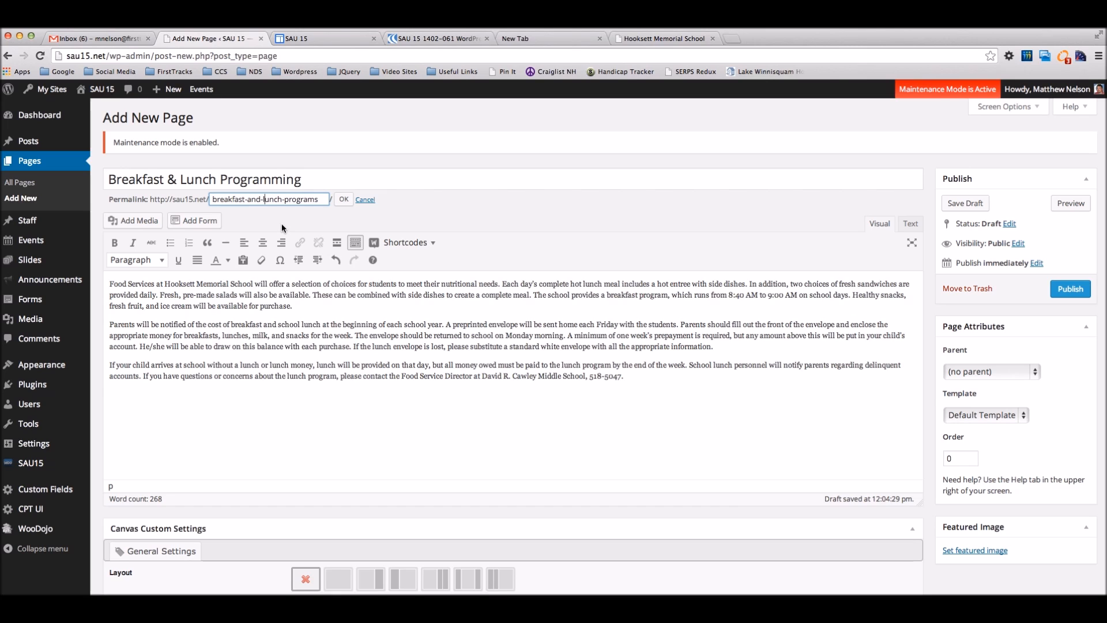
pyautogui.press('BackSpace')
pyautogui.press('BackSpace')
pyautogui.press('BackSpace')
pyautogui.press('BackSpace')
pyautogui.click(343, 198)
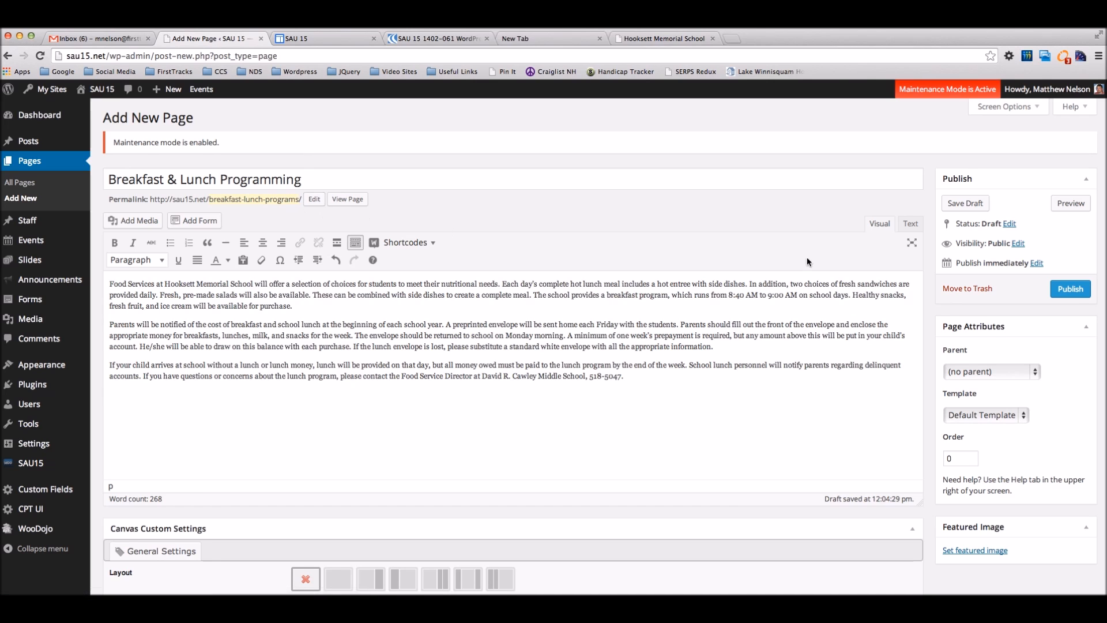
# Step: Set the parent page to General Information and publish Breakfast & Lunch Programming
pyautogui.scroll(-2, 977, 370)
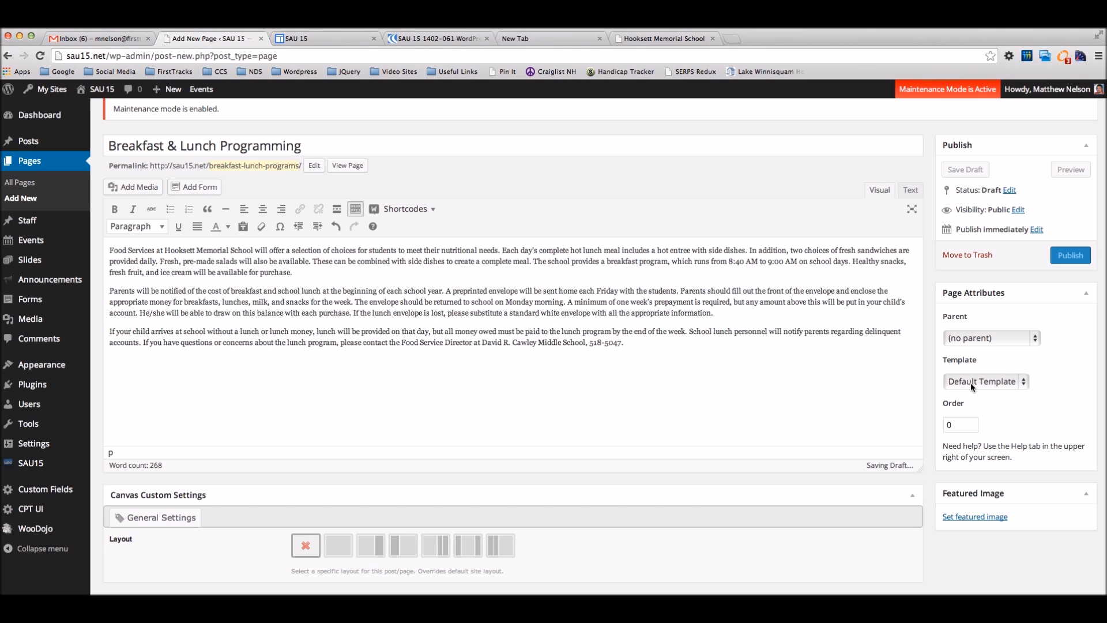
pyautogui.click(970, 382)
pyautogui.click(980, 381)
pyautogui.click(993, 342)
pyautogui.click(991, 349)
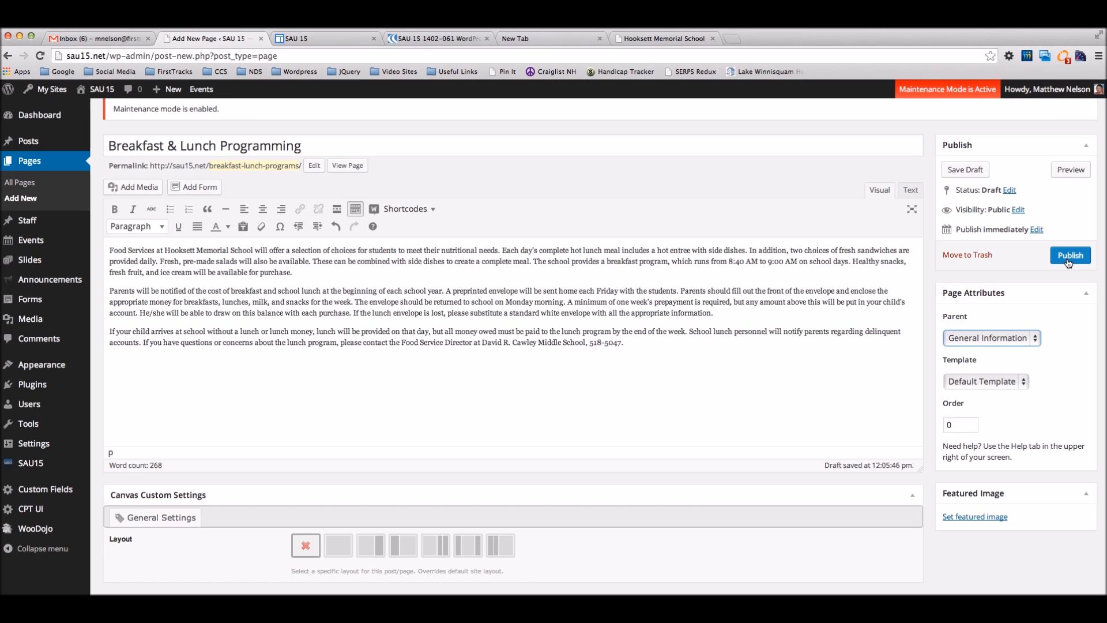
pyautogui.click(1068, 260)
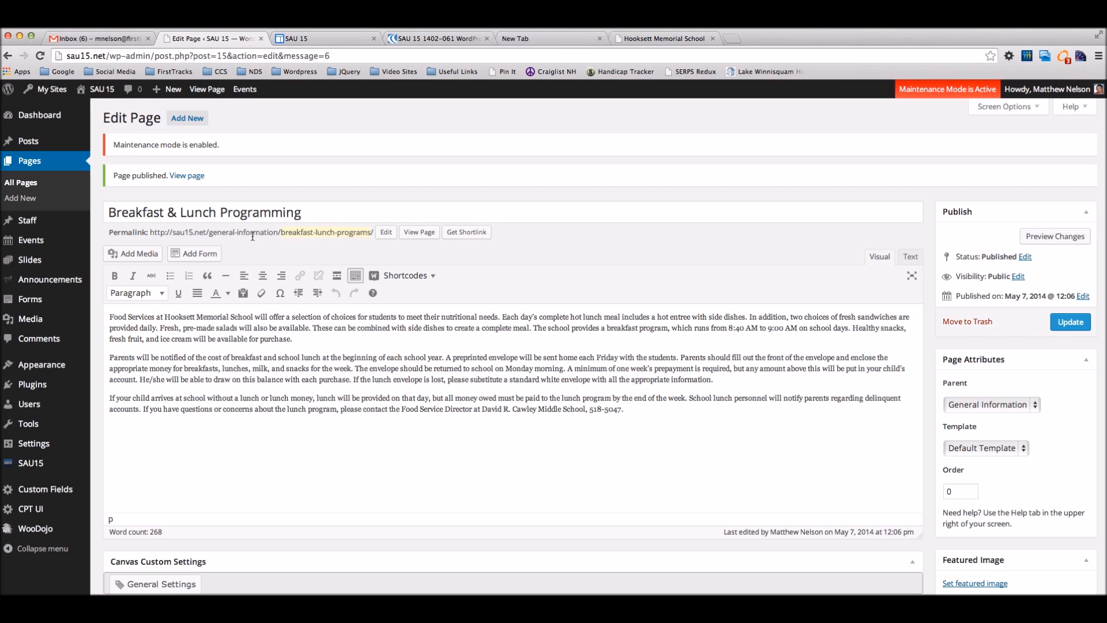
# Step: Quick-edit the General Information page in All Pages and change its slug to general-info
pyautogui.click(46, 165)
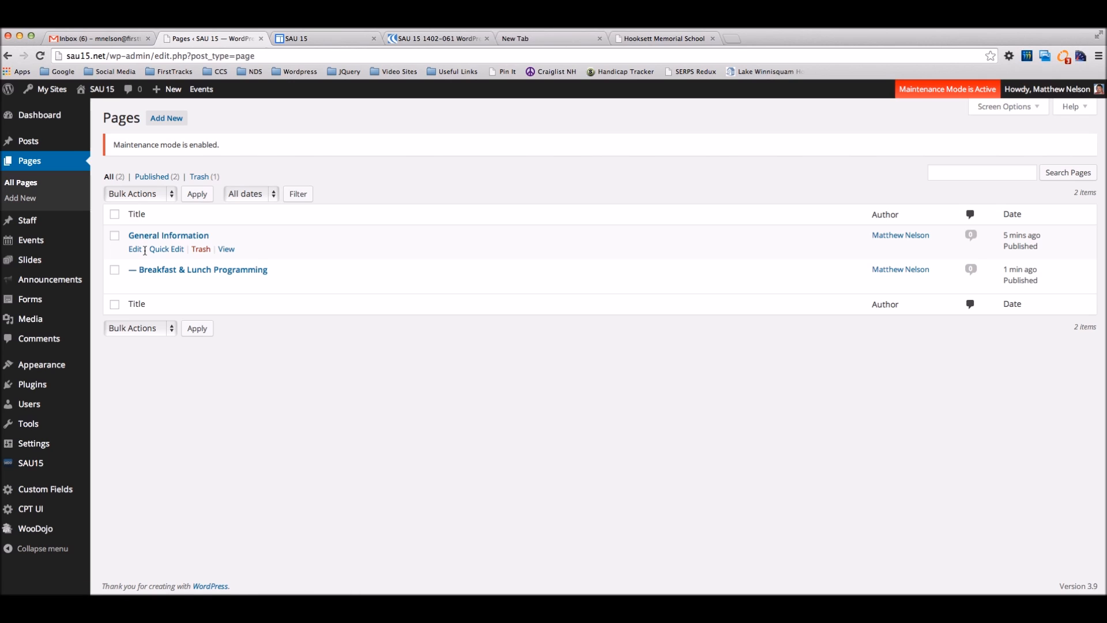
pyautogui.click(169, 249)
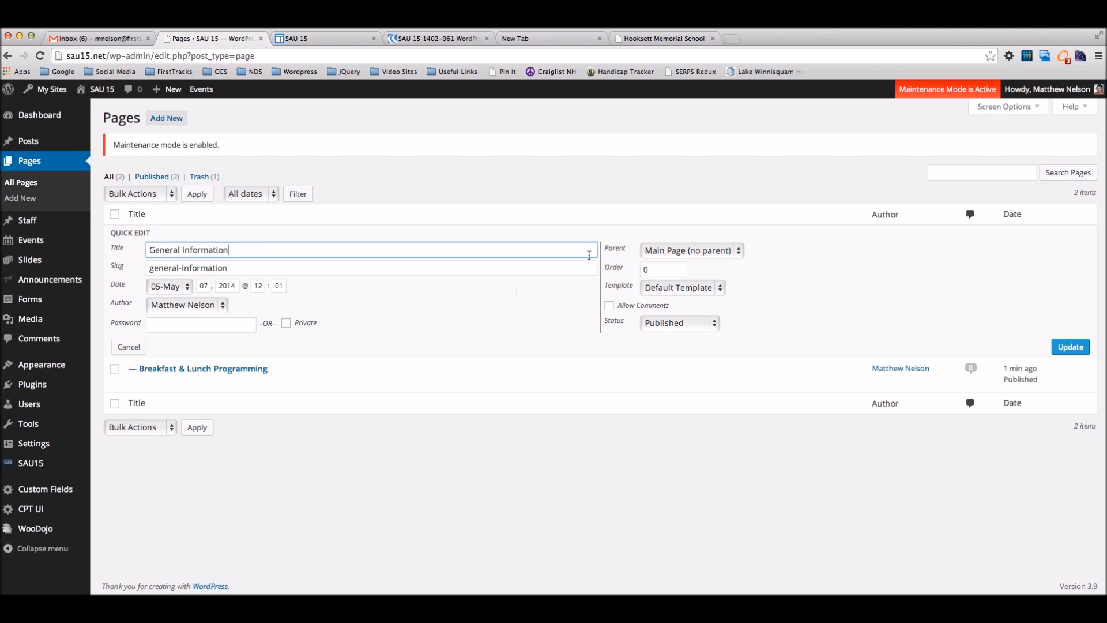
pyautogui.click(718, 249)
pyautogui.click(740, 257)
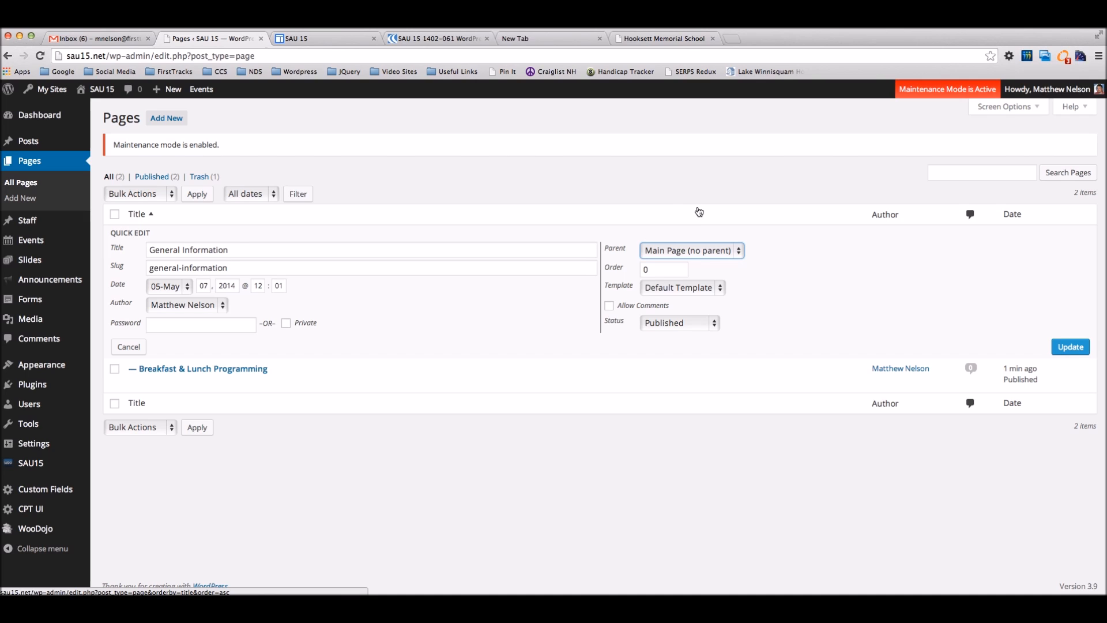
pyautogui.click(224, 267)
pyautogui.press('BackSpace')
pyautogui.press('BackSpace')
pyautogui.press('BackSpace')
pyautogui.press('BackSpace')
pyautogui.press('BackSpace')
pyautogui.press('BackSpace')
pyautogui.press('BackSpace')
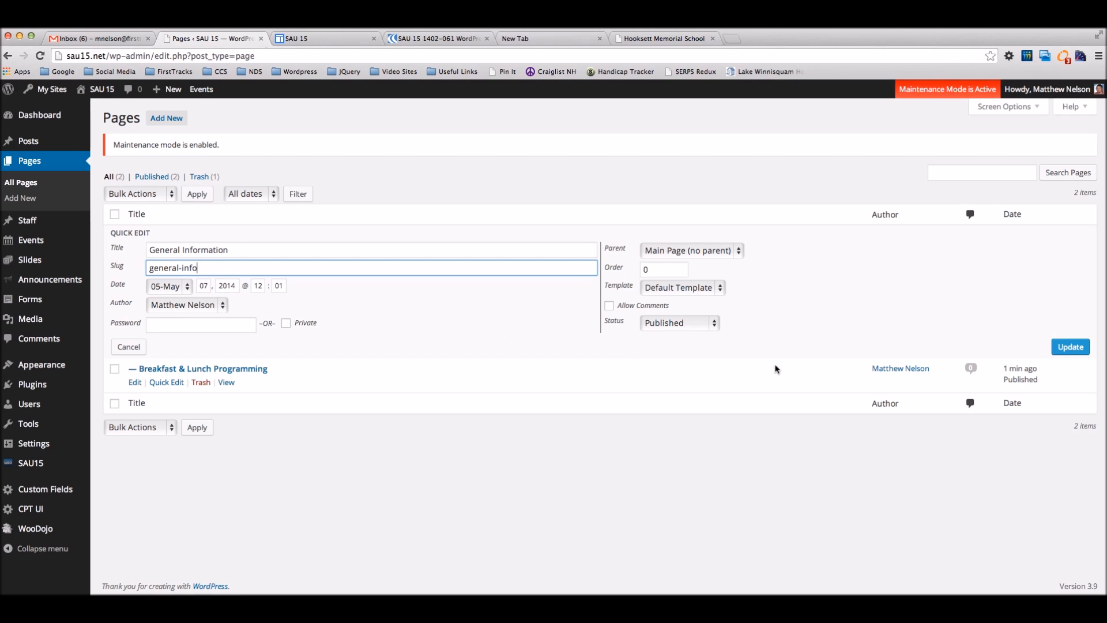
pyautogui.click(1067, 348)
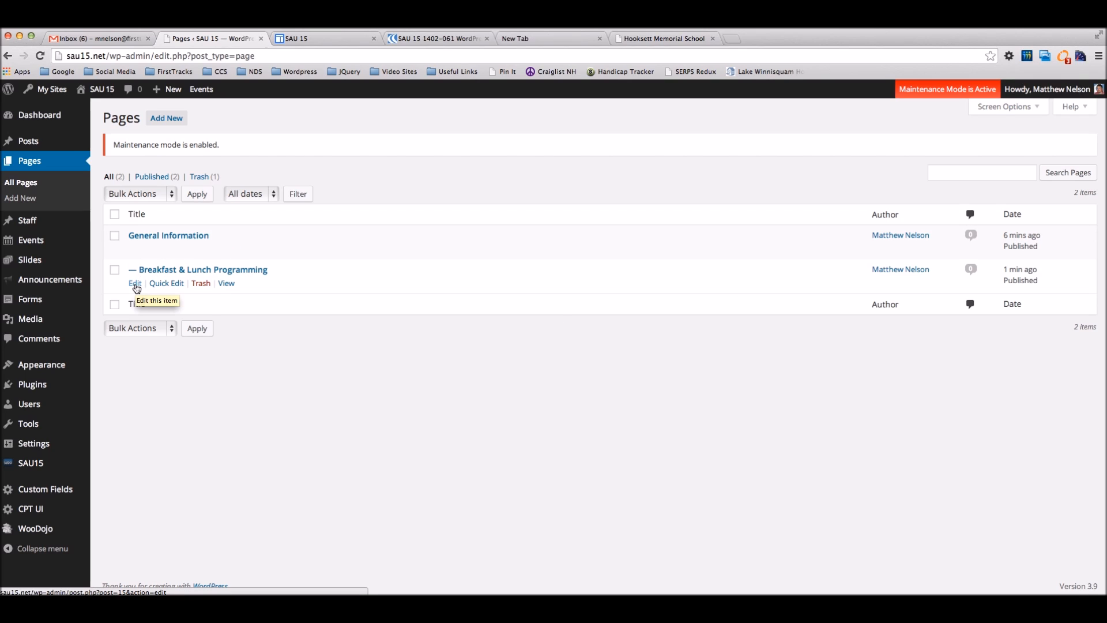
# Step: From the Pages list, open Breakfast & Lunch Programming in the editor
pyautogui.click(135, 284)
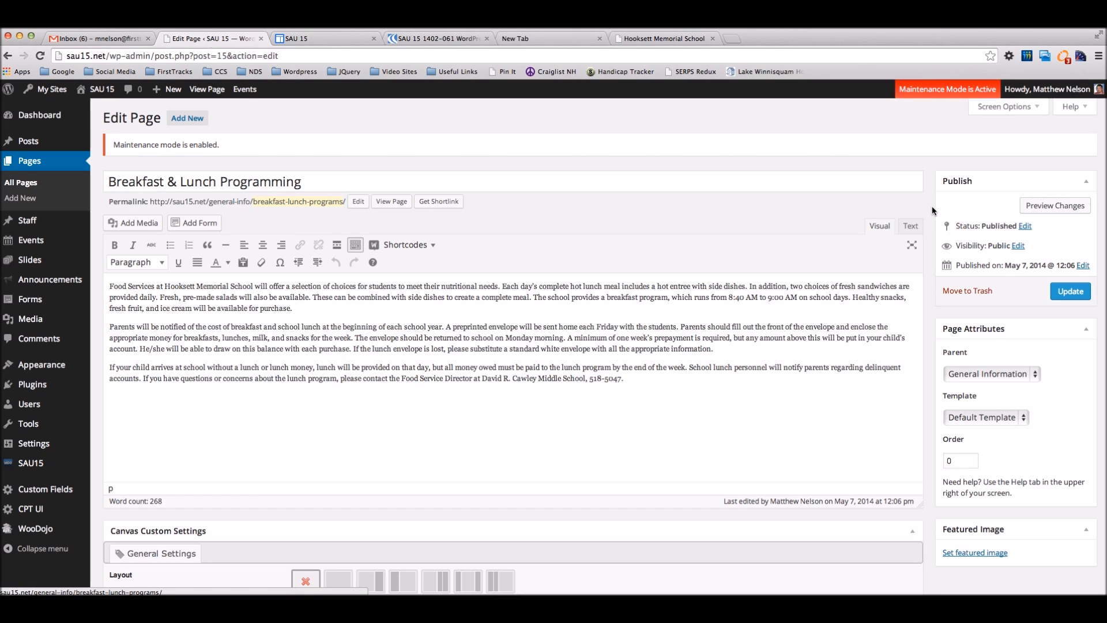
# Step: Insert a new line 'Learn about food services' above the page's first paragraph
pyautogui.click(356, 362)
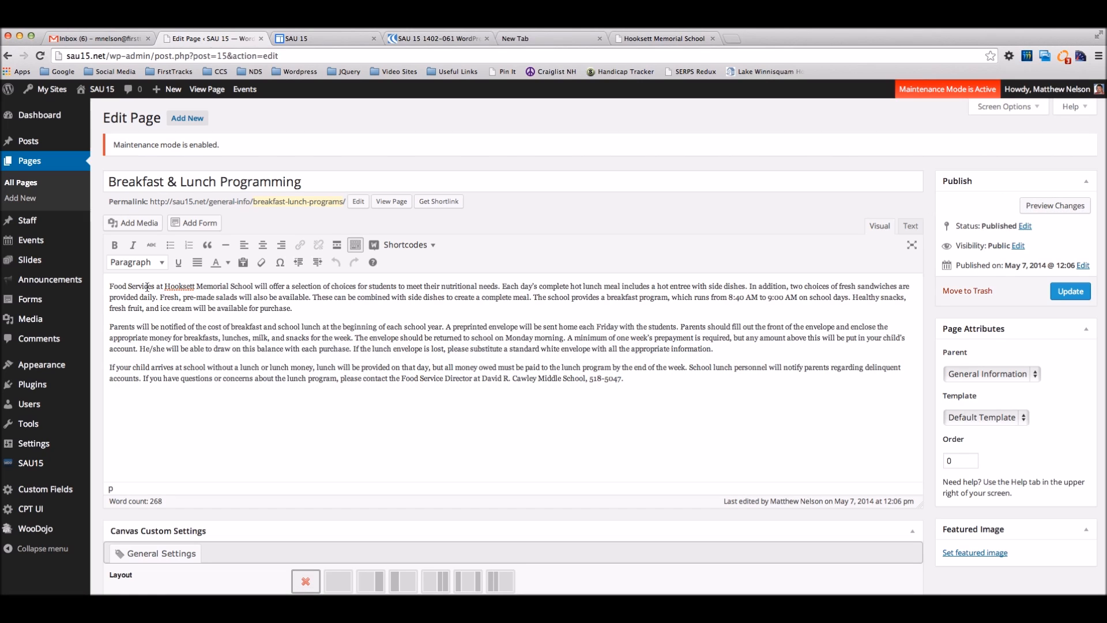
pyautogui.click(110, 286)
pyautogui.press('Return')
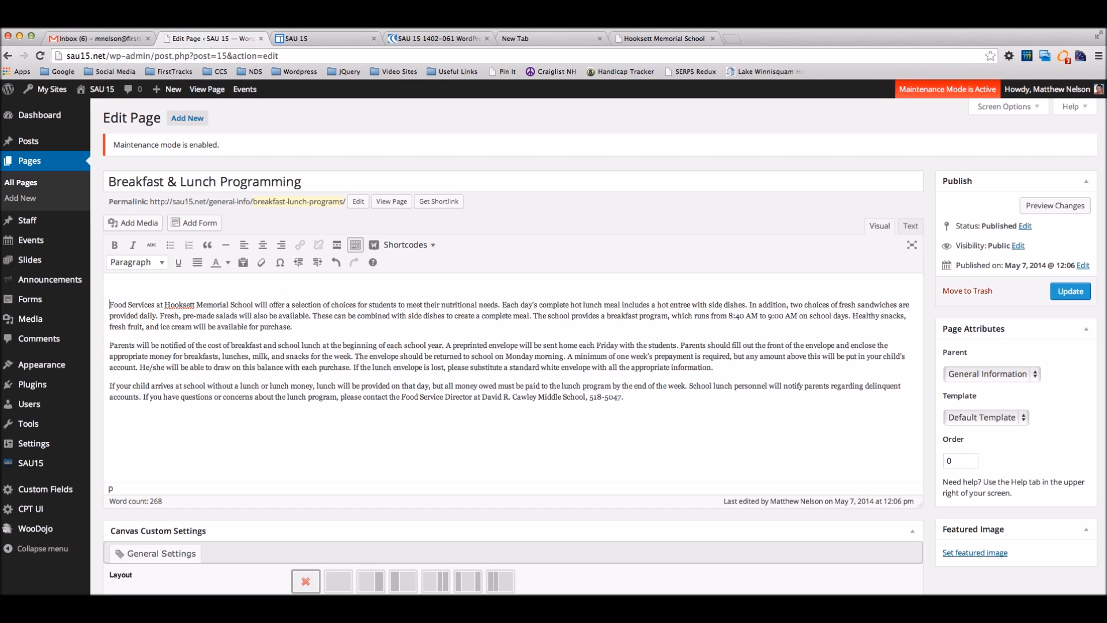
pyautogui.write('Learn about food services')
# Step: Format the 'Learn about food services' line as Heading 3 and preview the changes
pyautogui.hotkey('shift', 'alt', 'Left')
pyautogui.hotkey('shift', 'alt', 'Left')
pyautogui.hotkey('shift', 'alt', 'Left')
pyautogui.hotkey('shift', 'alt', 'Left')
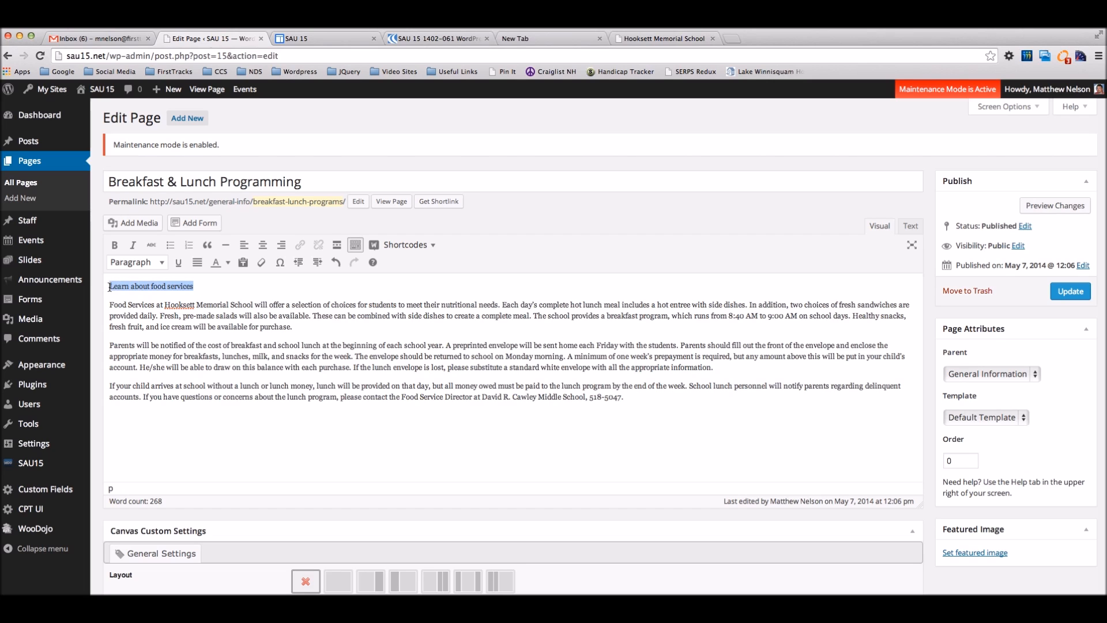
pyautogui.click(134, 267)
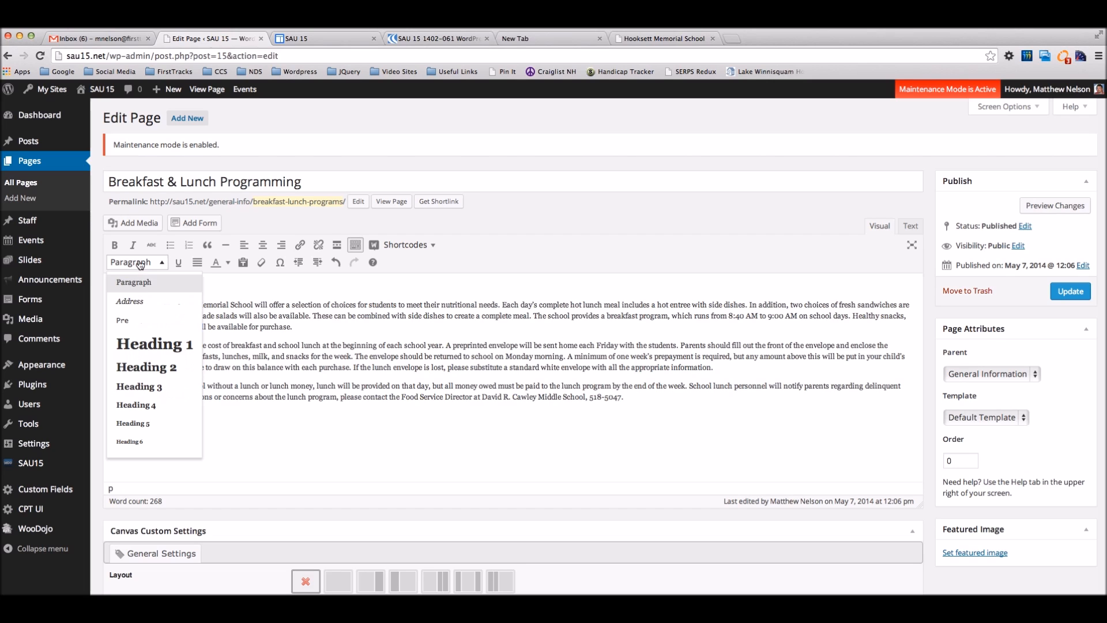
pyautogui.click(162, 390)
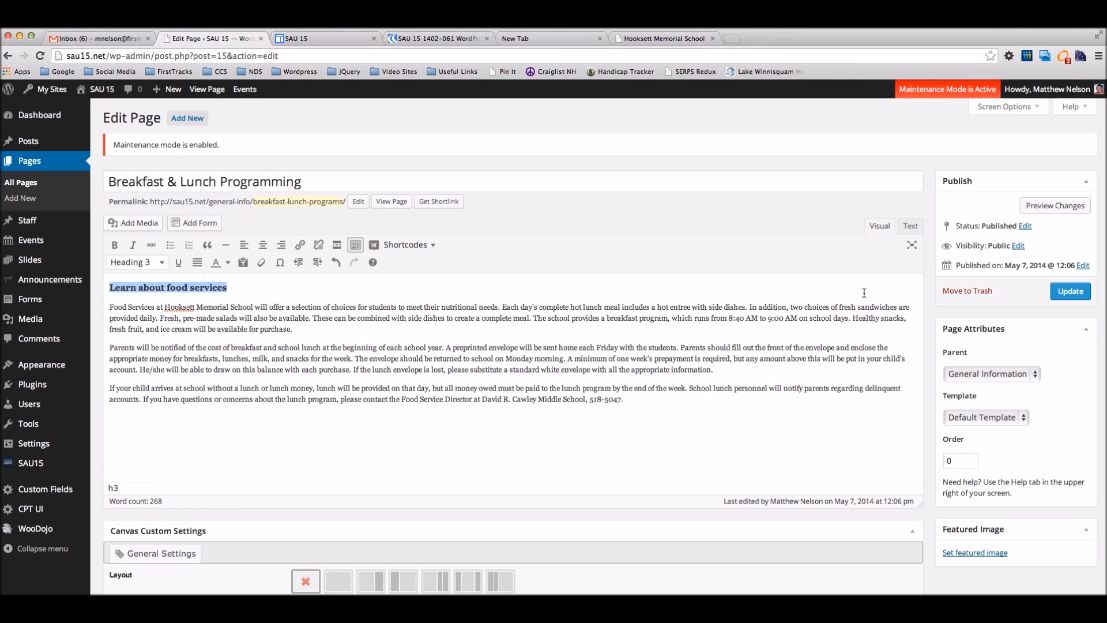
pyautogui.click(1036, 206)
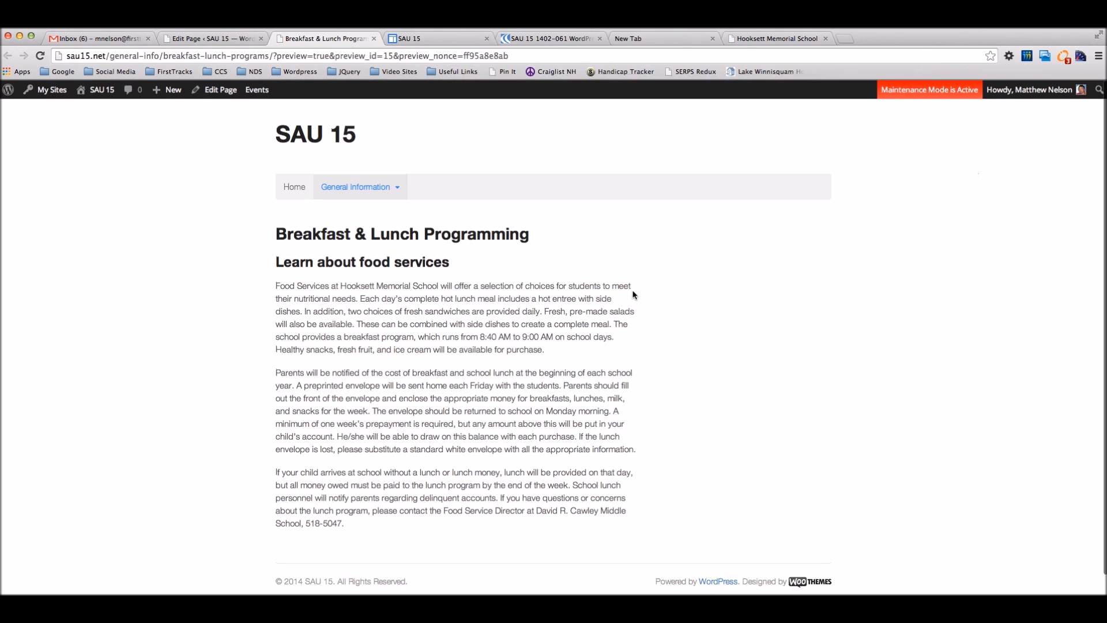
# Step: Check the new heading and the General Information menu in the preview, then close it
pyautogui.moveTo(378, 191)
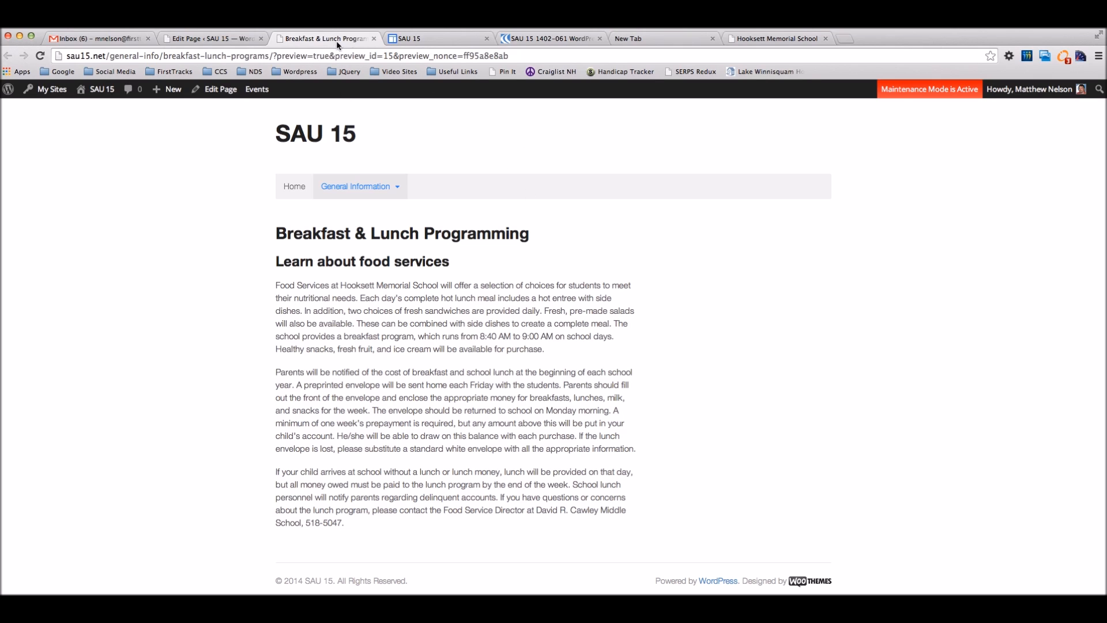
pyautogui.click(373, 38)
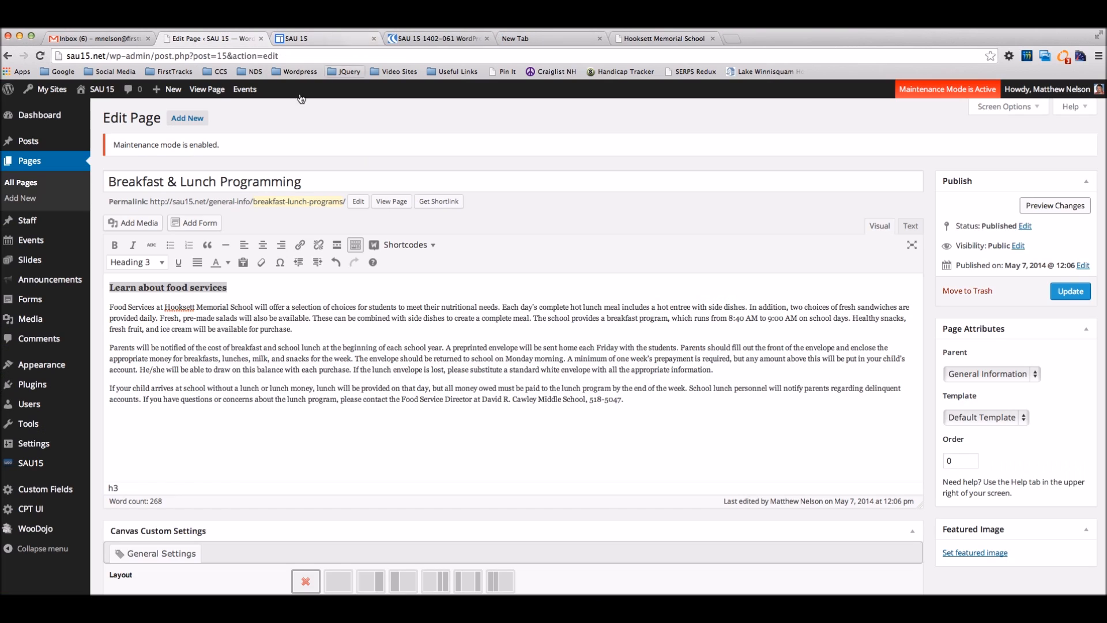
# Step: Stay on the page, update Breakfast & Lunch Programming with the heading, then add a new page
pyautogui.click(433, 359)
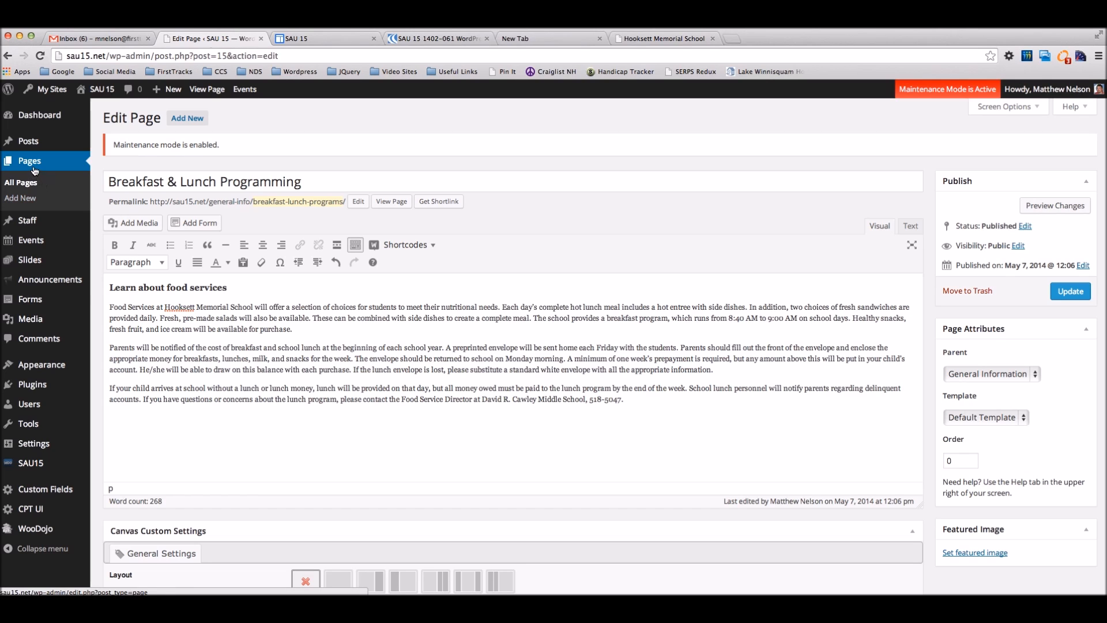
pyautogui.click(19, 201)
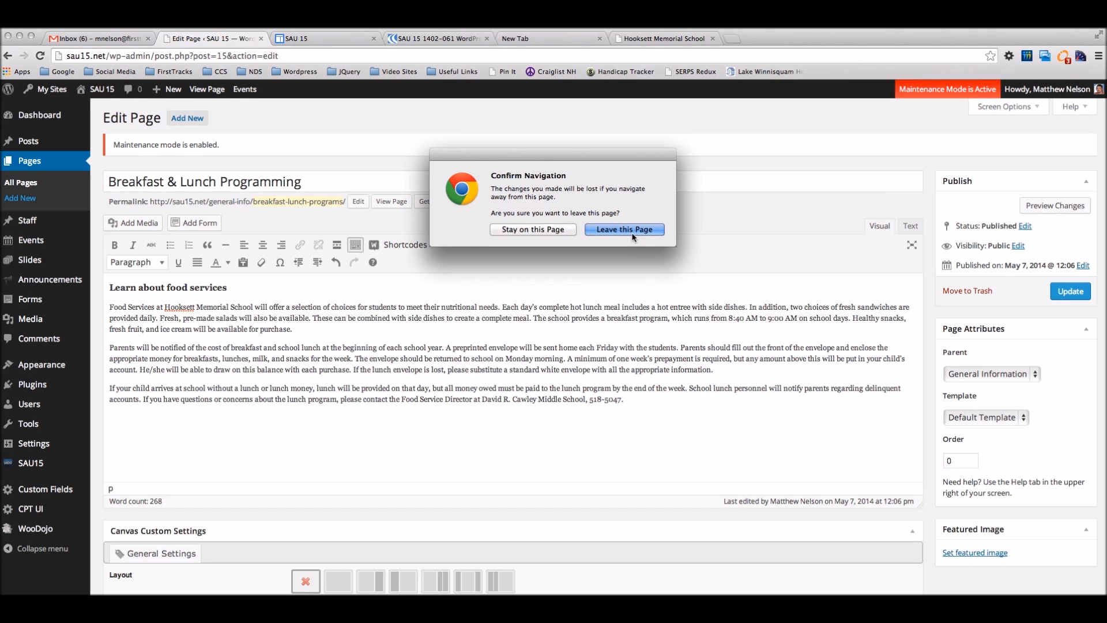
pyautogui.click(551, 228)
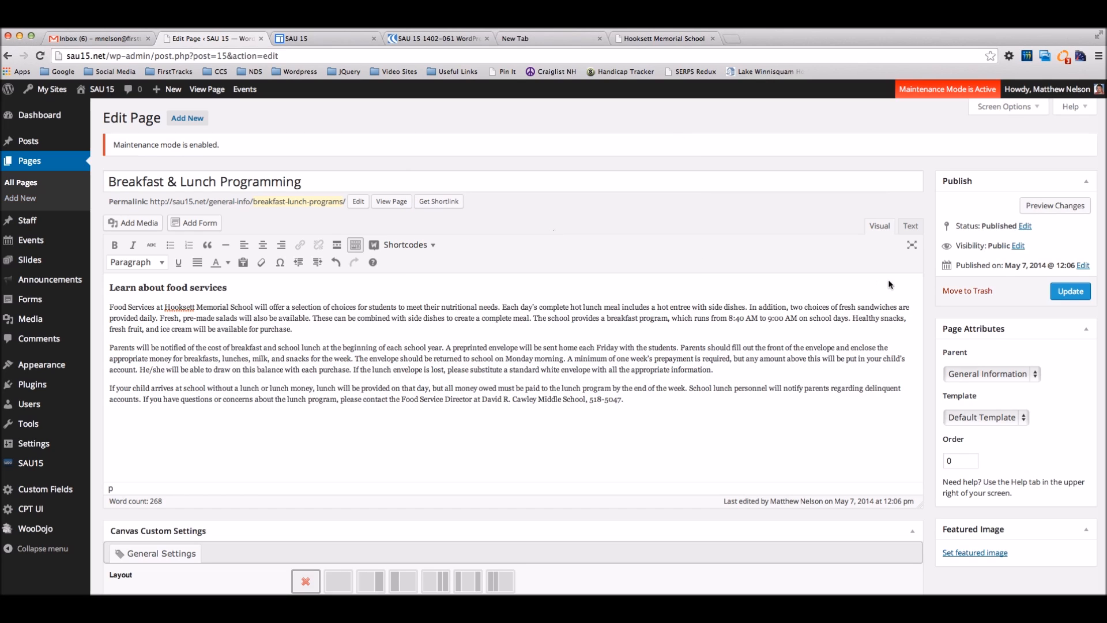
pyautogui.click(1070, 291)
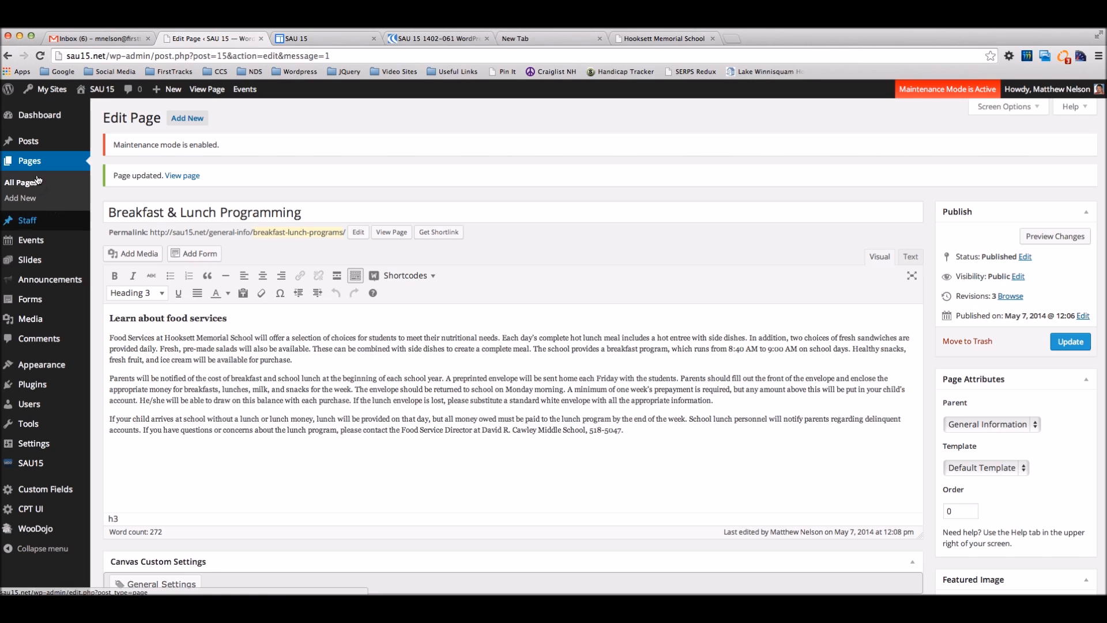
pyautogui.click(25, 199)
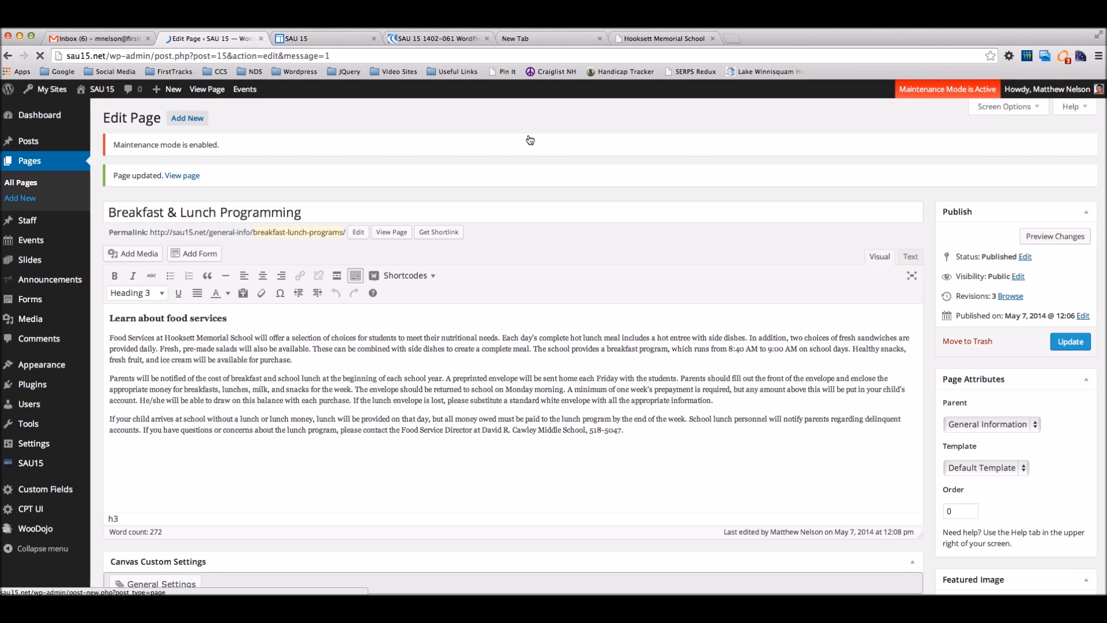
# Step: Copy the three Cancellations and Delays paragraphs from the Hooksett Memorial School page
pyautogui.click(663, 38)
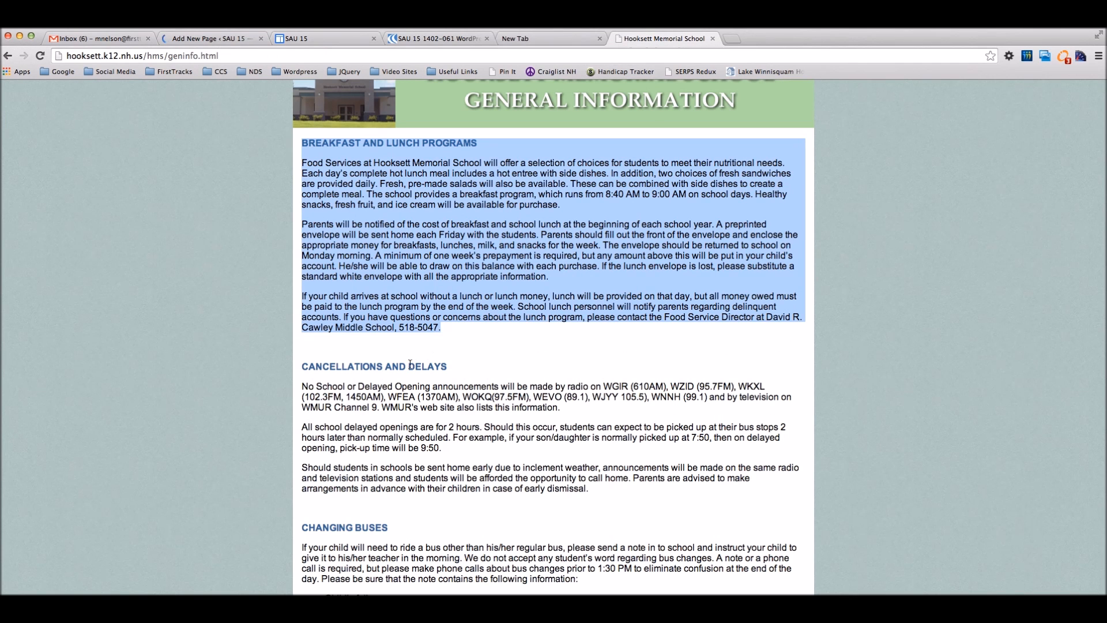
pyautogui.moveTo(590, 489); pyautogui.dragTo(302, 387)
pyautogui.hotkey('ctrl', 'c')
pyautogui.scroll(-1, 569, 129)
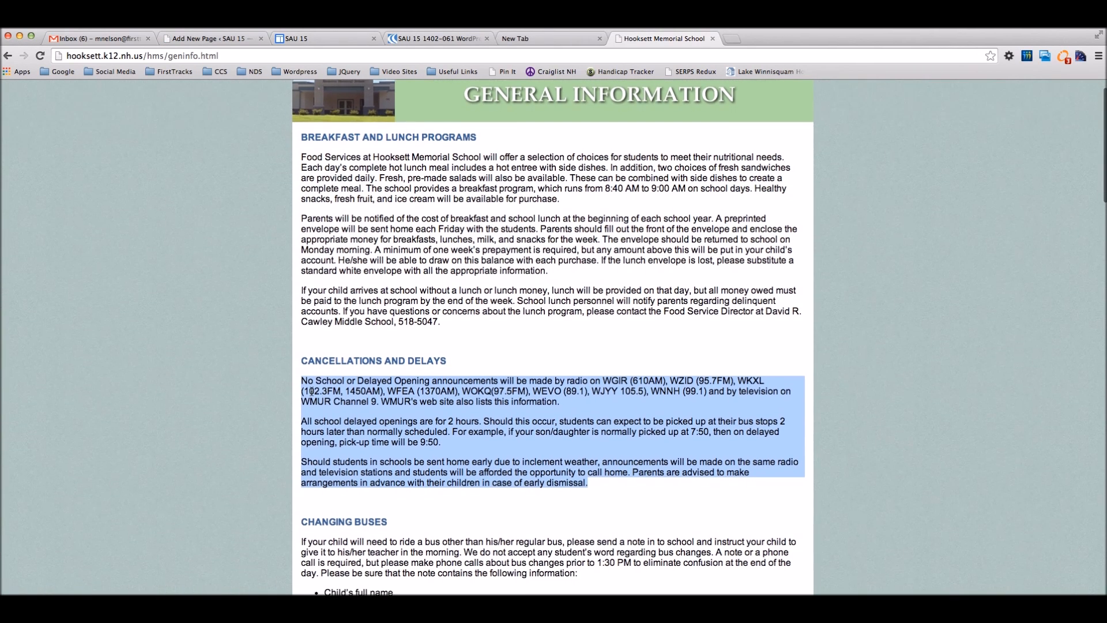
pyautogui.click(209, 38)
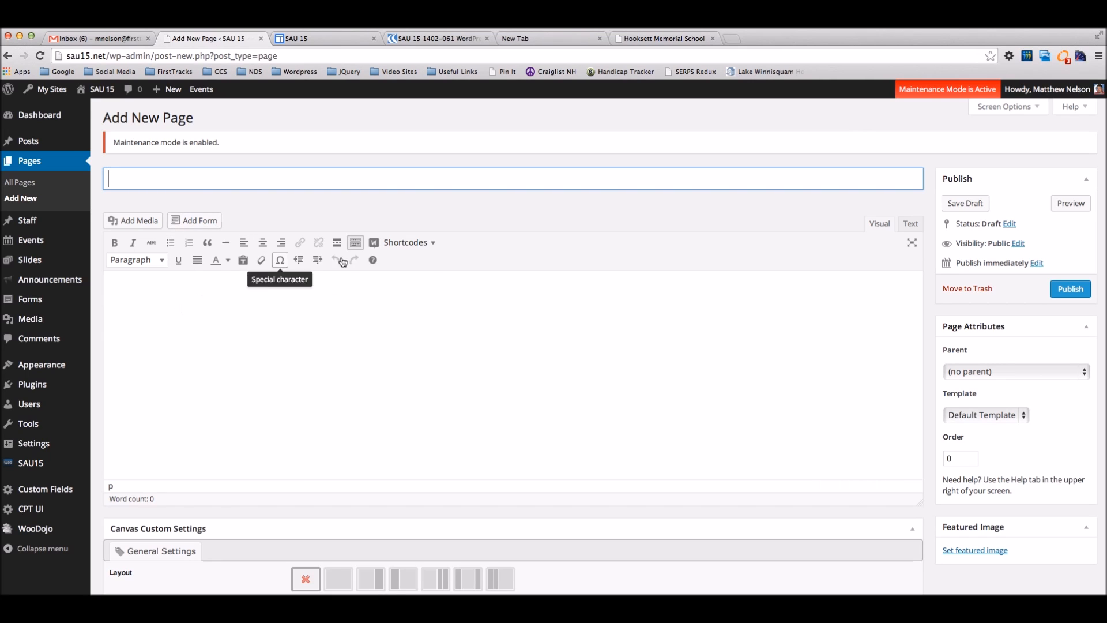
# Step: Paste the paragraphs into the new page body in Text mode, then view them in Visual
pyautogui.click(909, 224)
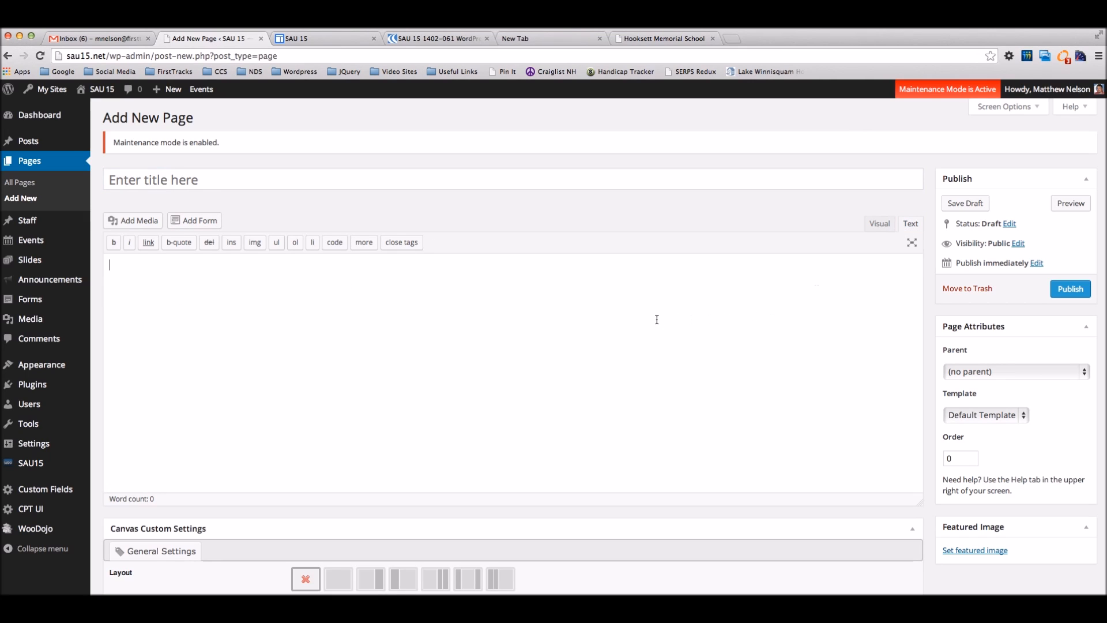
pyautogui.click(603, 318)
pyautogui.hotkey('ctrl', 'v')
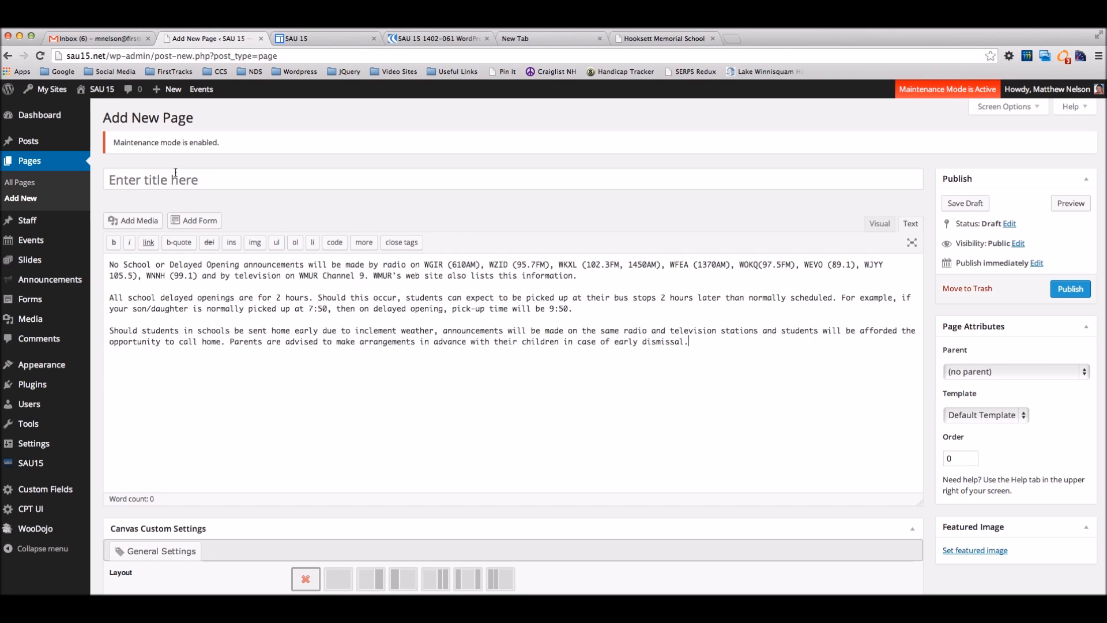
pyautogui.click(875, 228)
pyautogui.click(324, 178)
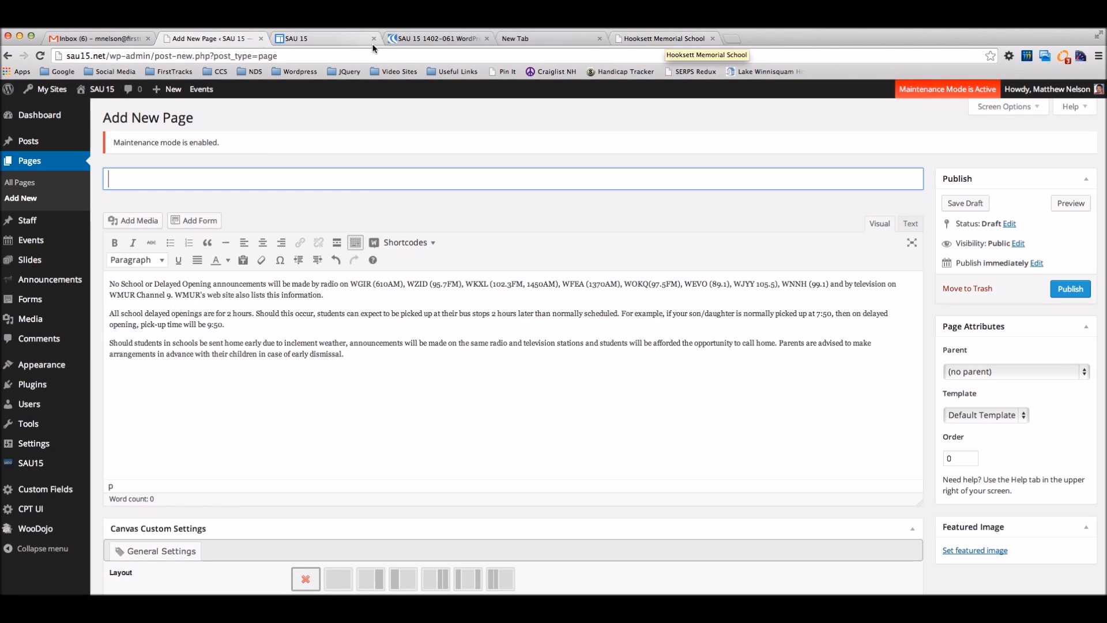
# Step: Enter the title 'Cancellations & Delays' and choose General Information as the parent page
pyautogui.click(681, 39)
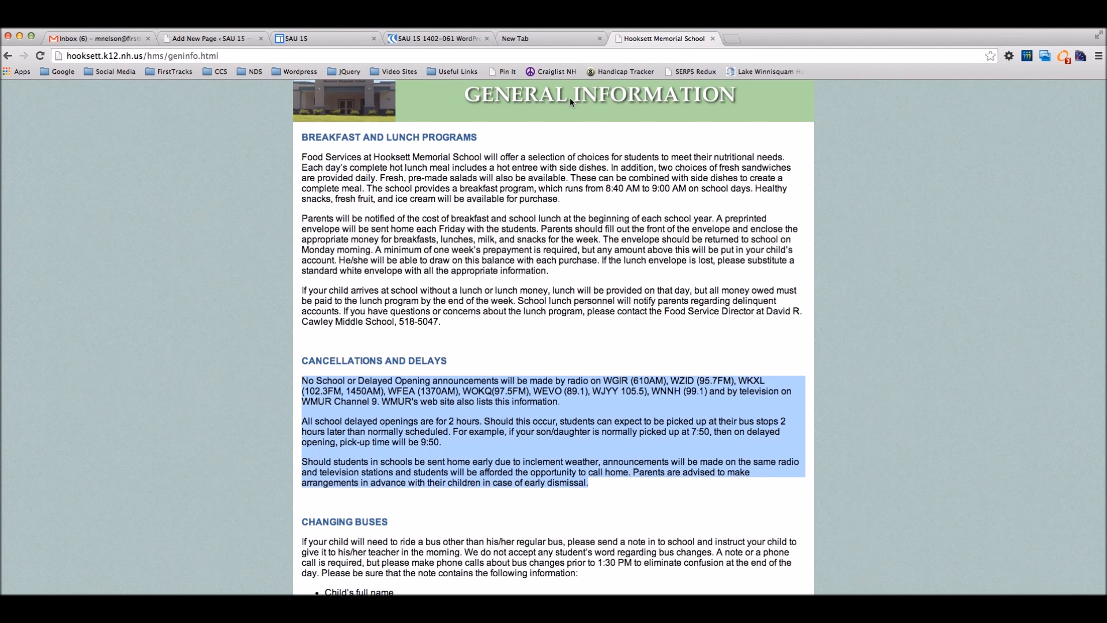
pyautogui.click(538, 43)
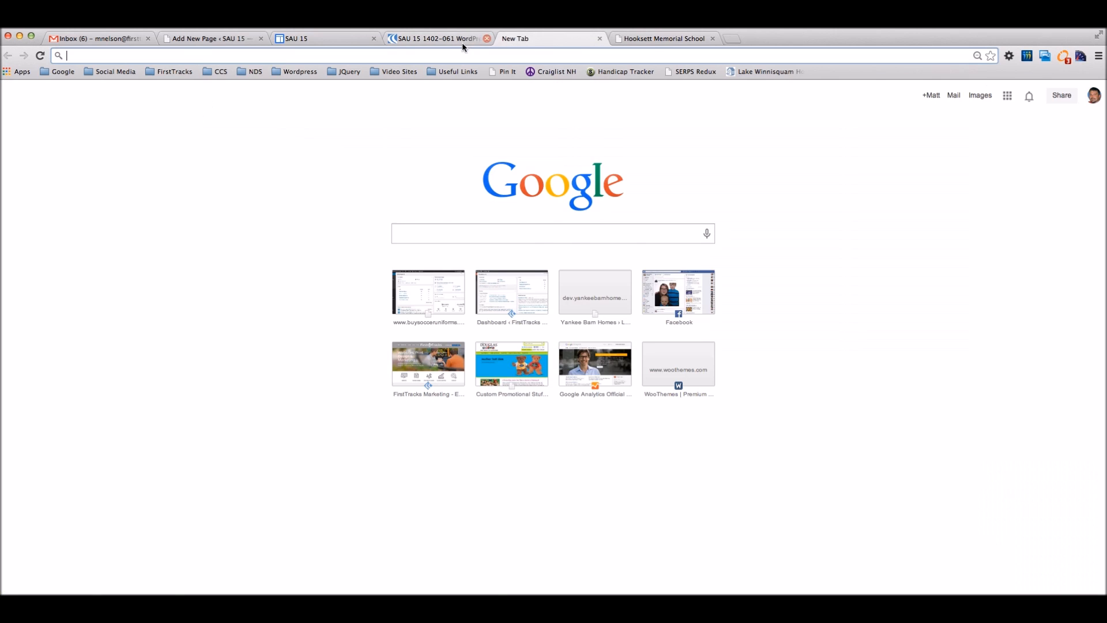
pyautogui.click(462, 43)
pyautogui.click(600, 39)
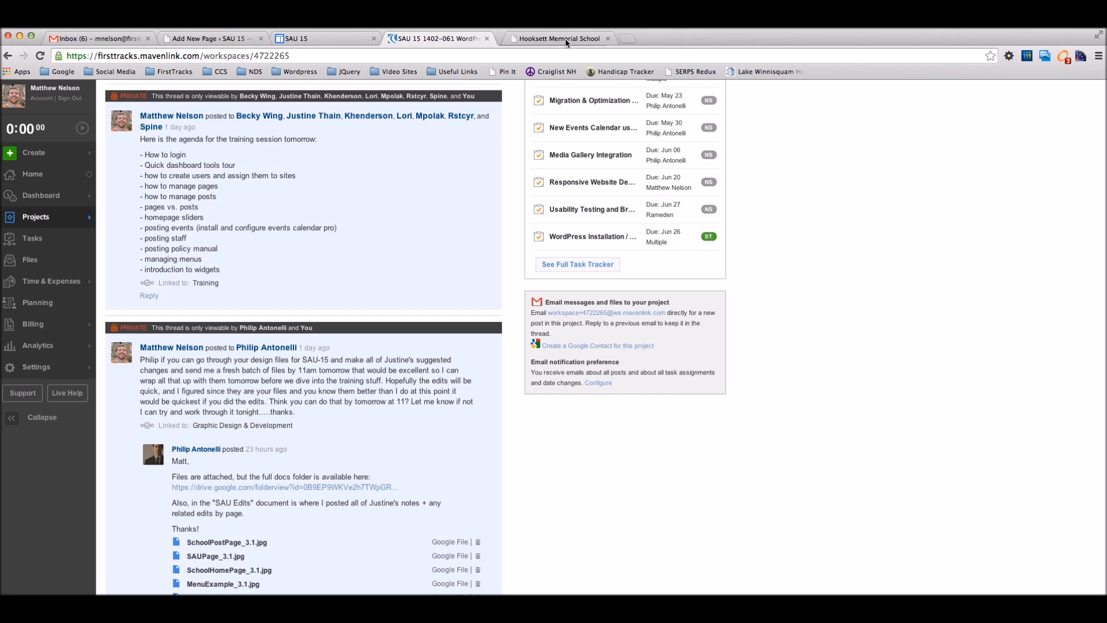
pyautogui.click(323, 38)
pyautogui.click(210, 39)
pyautogui.write('Cancellation')
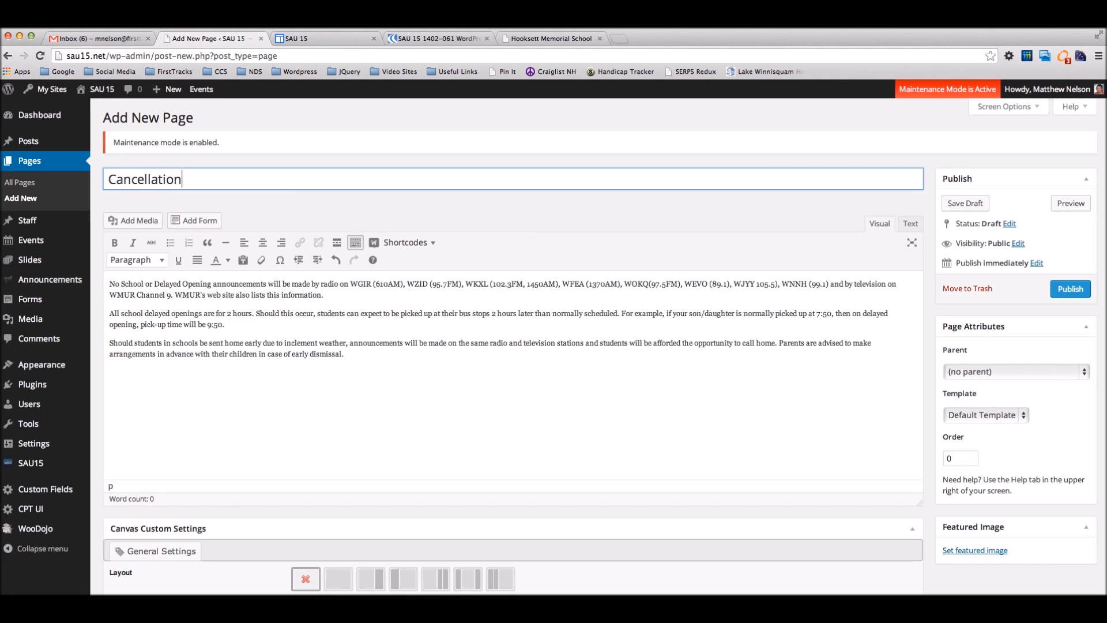
pyautogui.write('s & Delays')
pyautogui.click(994, 373)
pyautogui.click(991, 383)
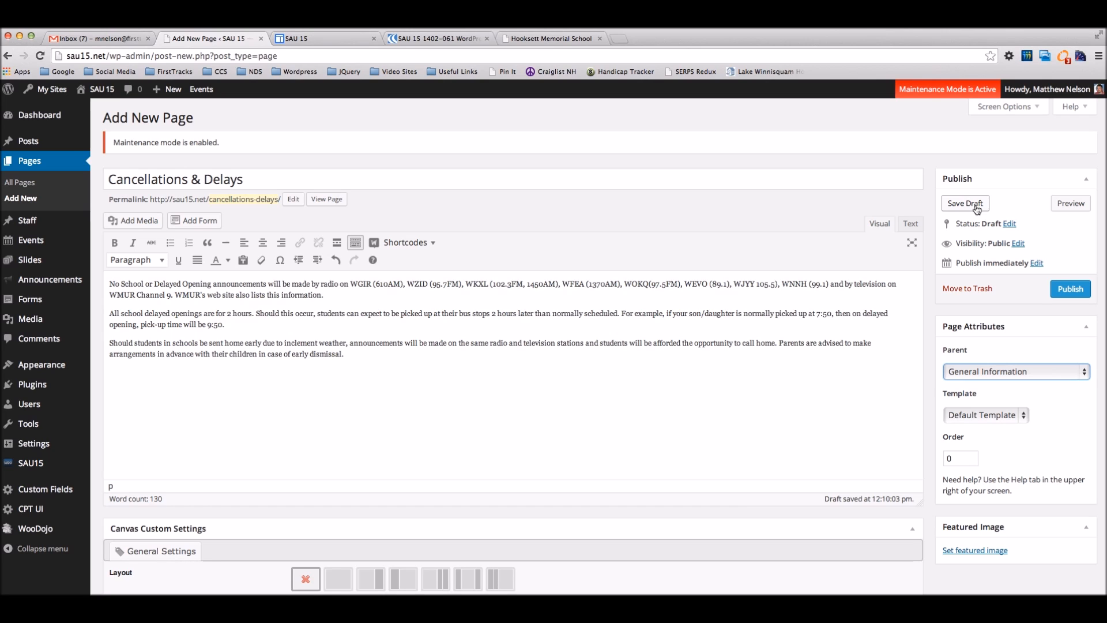
# Step: Preview the Cancellations & Delays draft, close the preview, and publish the page
pyautogui.click(1063, 204)
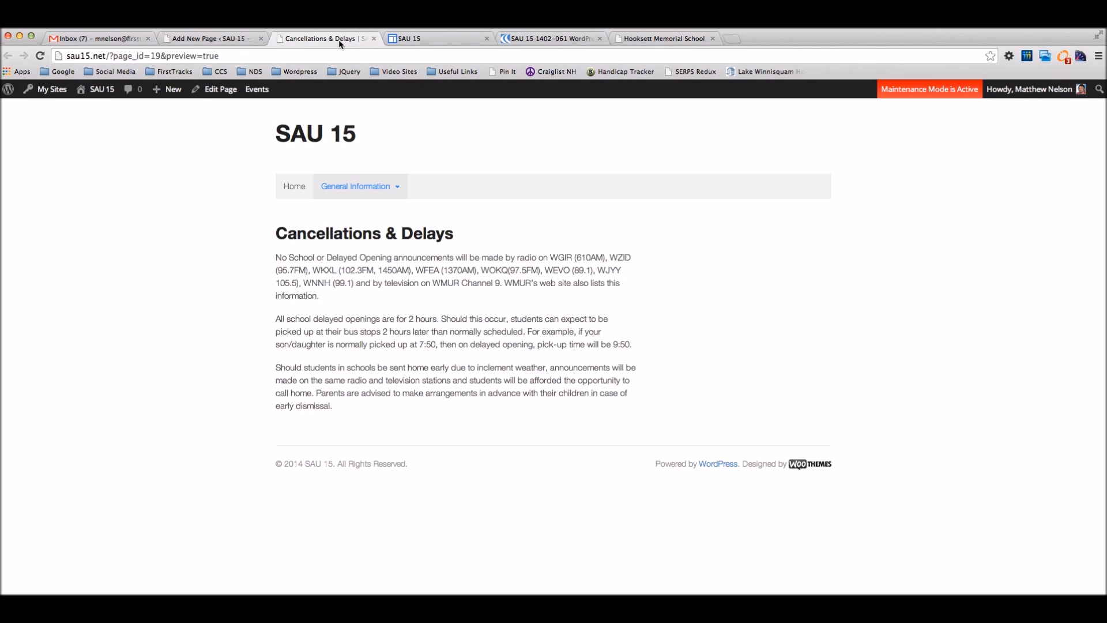
pyautogui.click(375, 42)
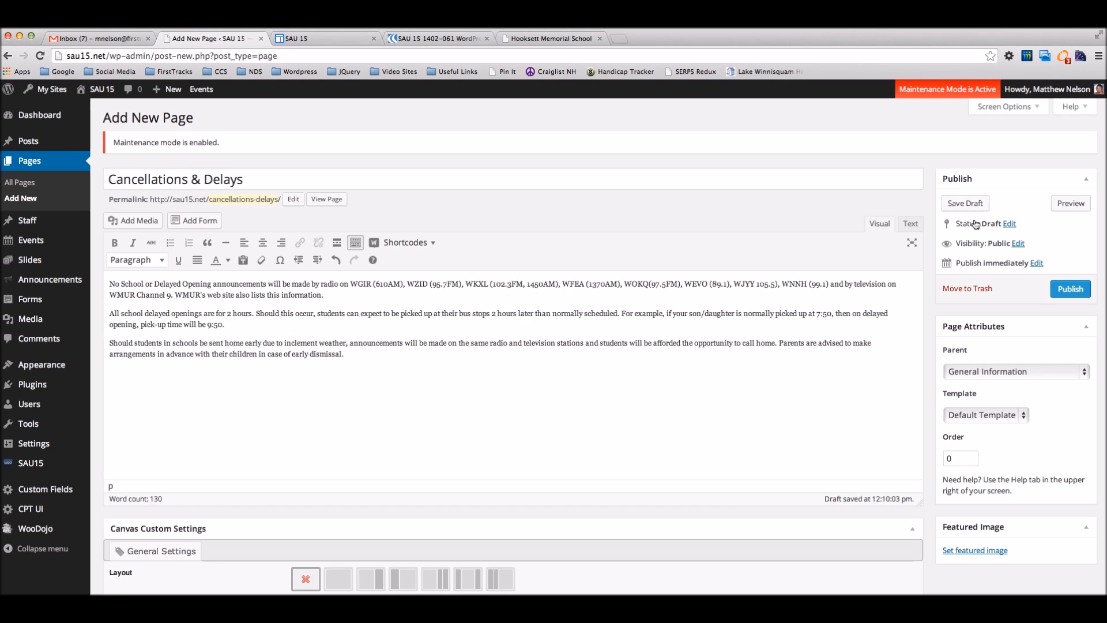
pyautogui.click(1070, 288)
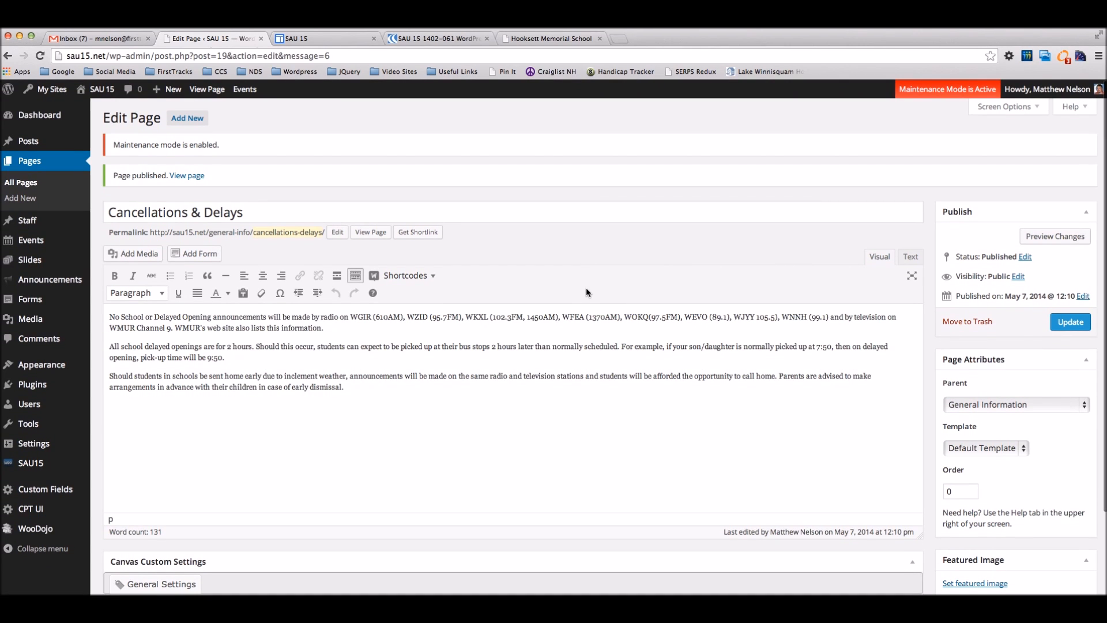
# Step: Show the Visibility options in the Publish box for Cancellations & Delays
pyautogui.click(1017, 276)
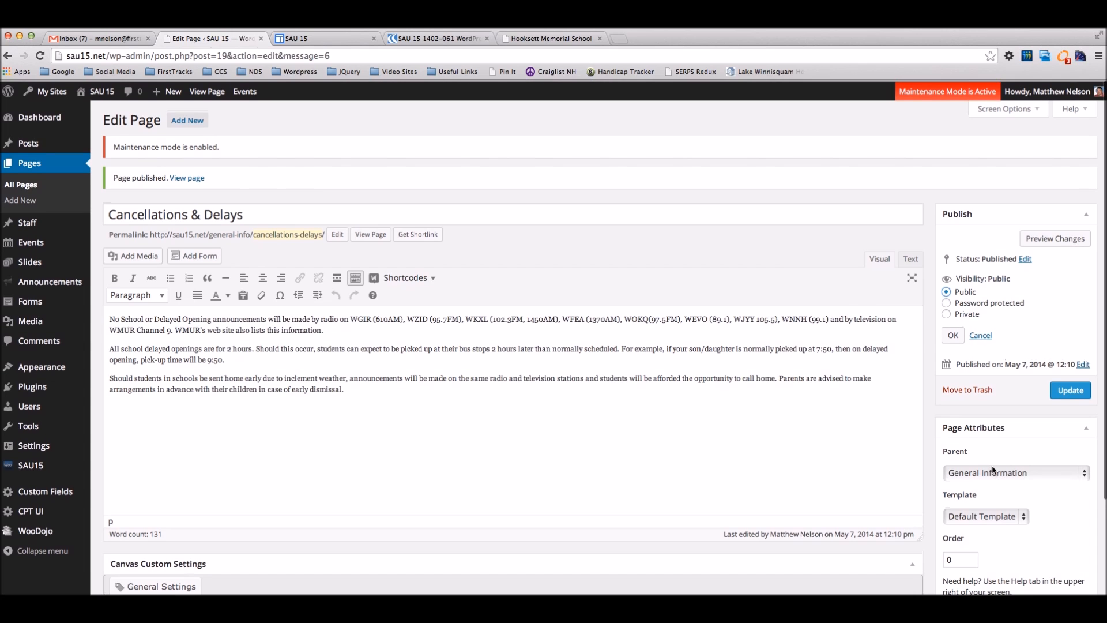
# Step: Cancel the visibility and publish-date editors, keeping Public and May 7, 2014 unchanged
pyautogui.scroll(-3, 996, 468)
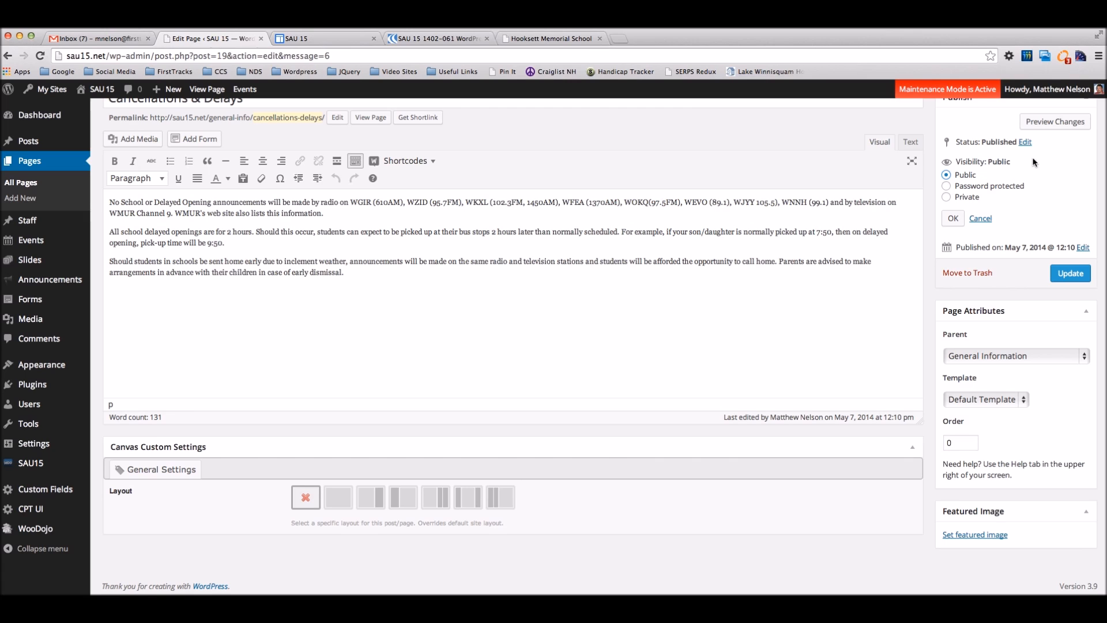
pyautogui.scroll(1, 1025, 237)
pyautogui.scroll(1, 1024, 237)
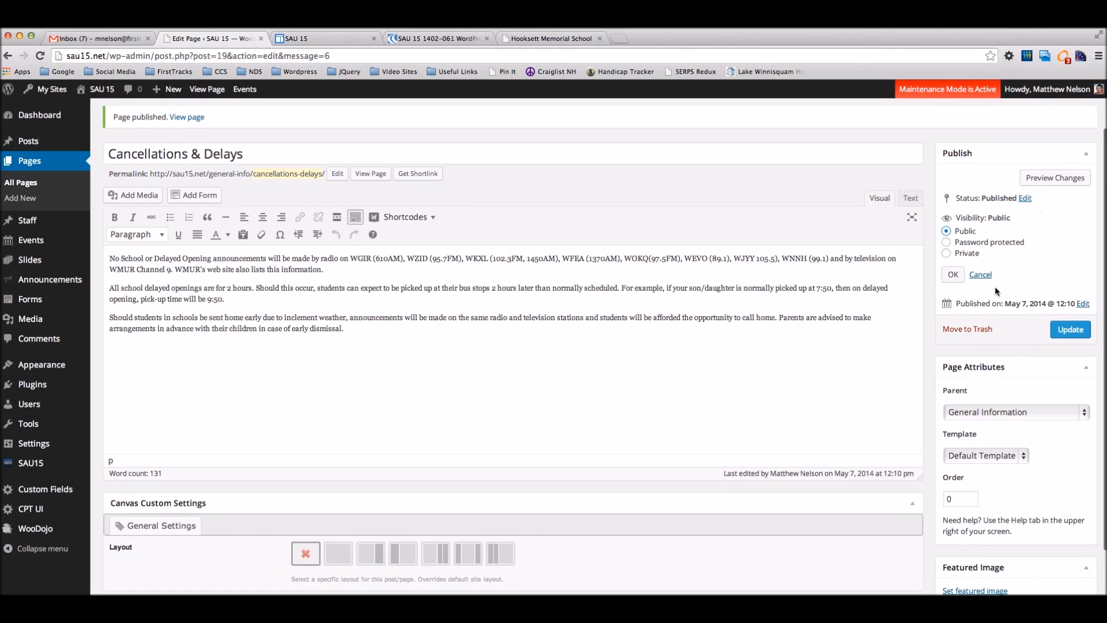
pyautogui.click(960, 278)
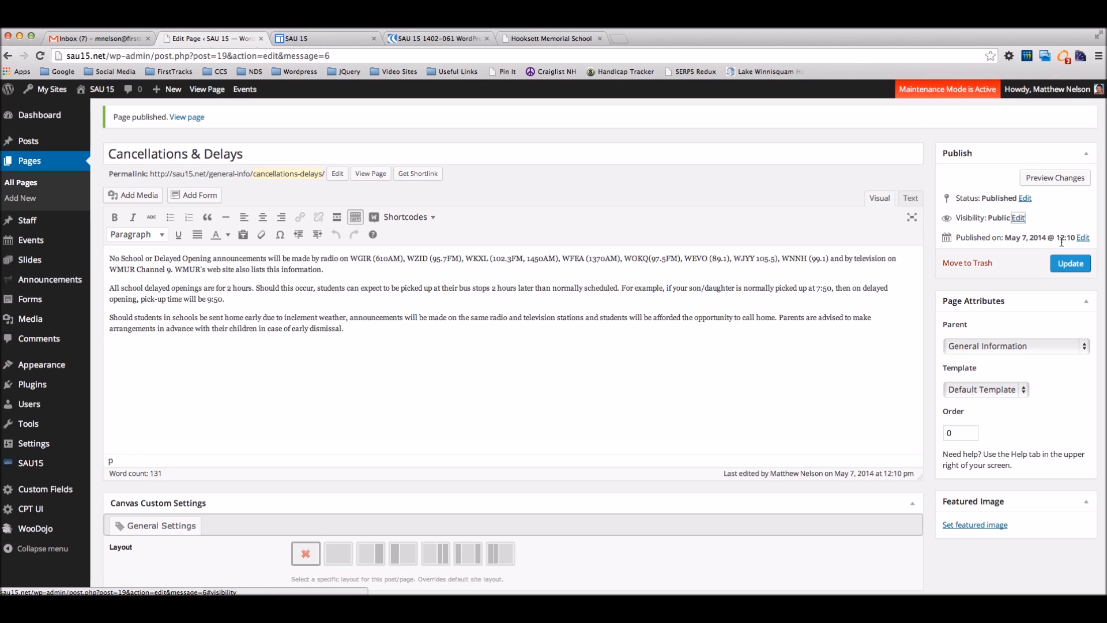
pyautogui.click(1082, 238)
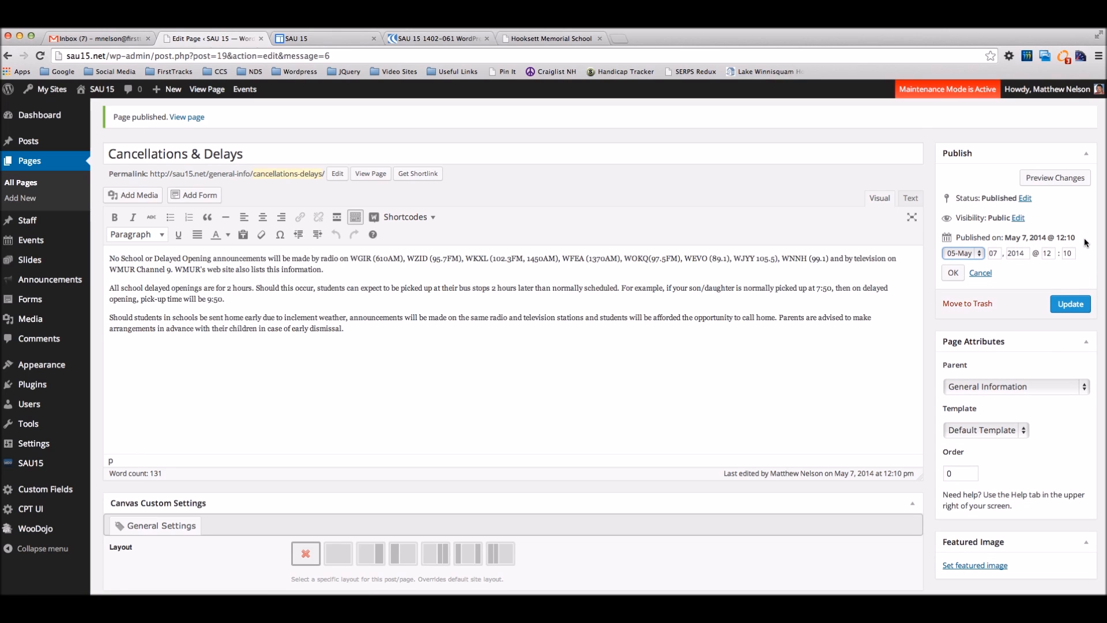
pyautogui.click(981, 273)
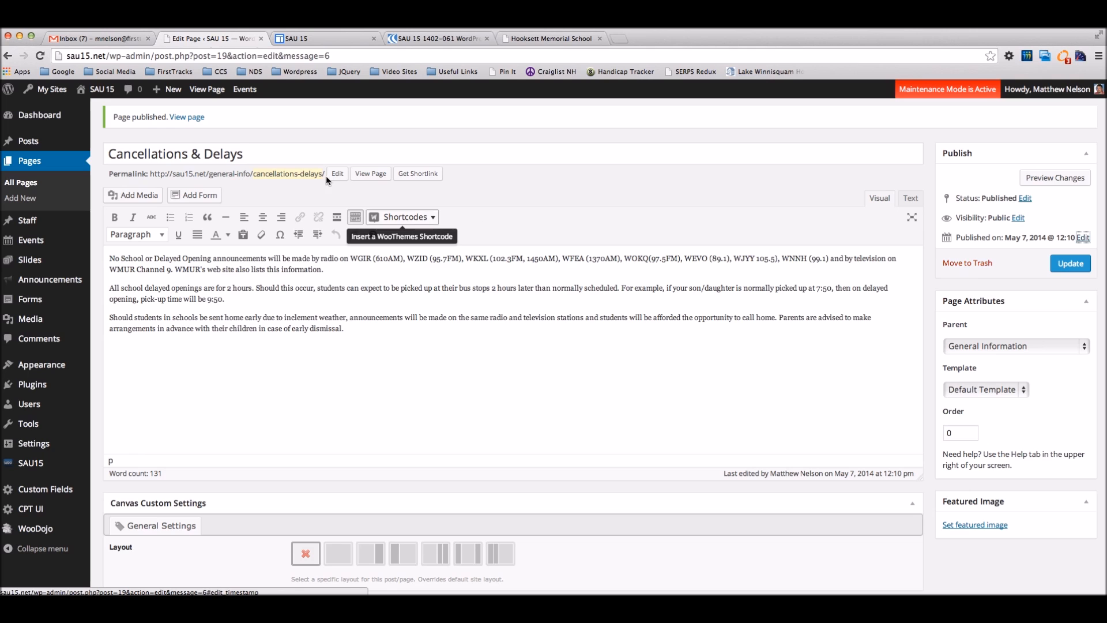
pyautogui.scroll(2, 541, 198)
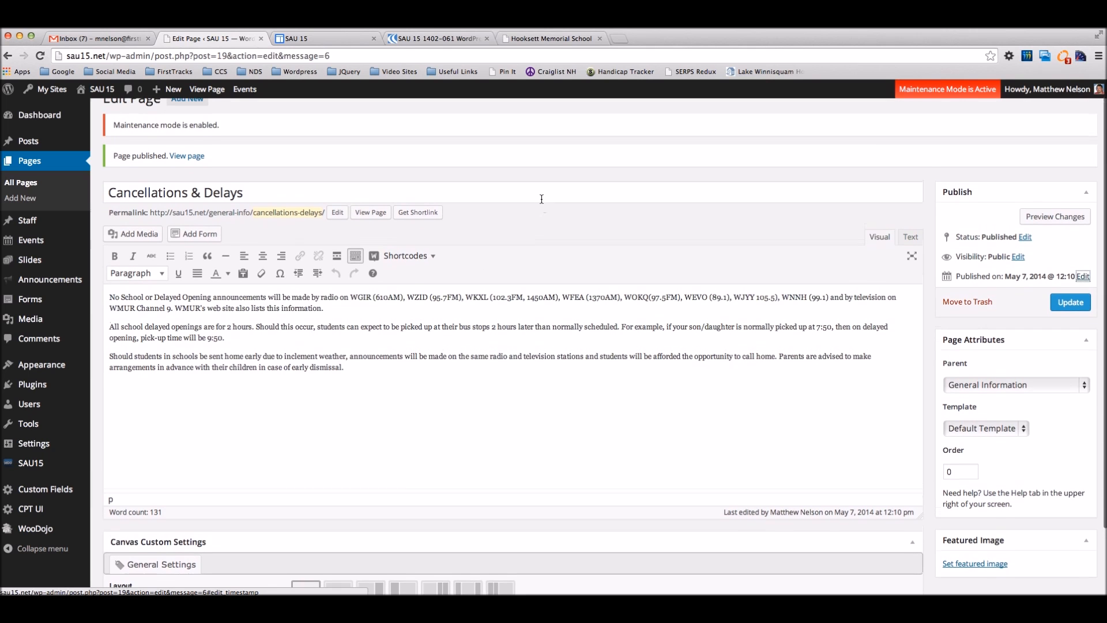
# Step: Type 'Breakfast & Lunch' in the Yoast Focus Keyword field and pick the 'breakfast & lunch' suggestion
pyautogui.scroll(1, 542, 198)
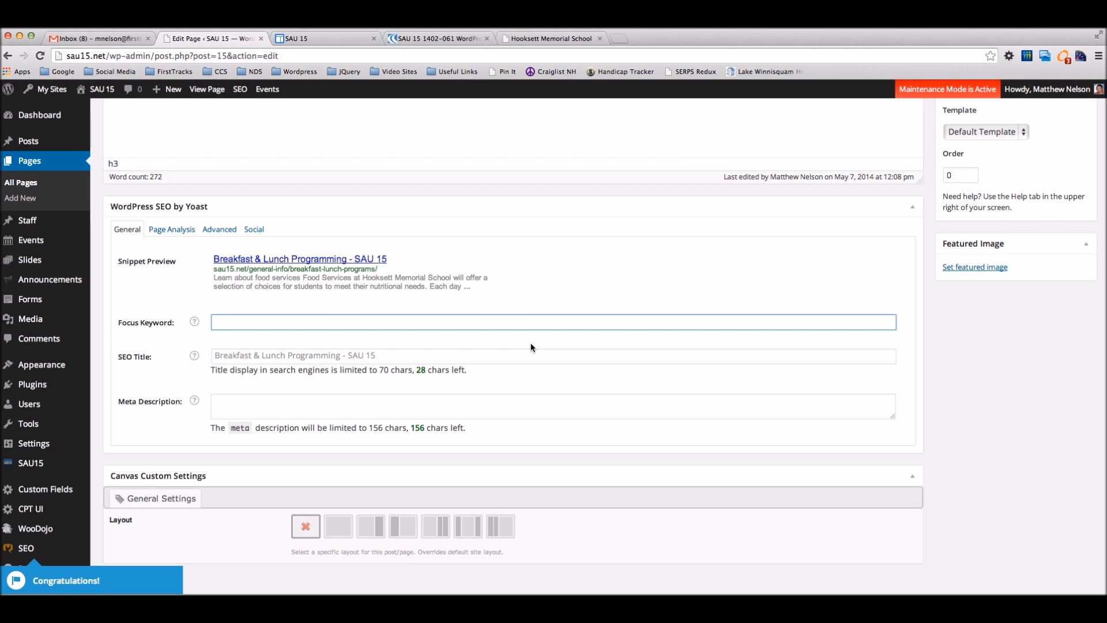
pyautogui.scroll(10, 531, 343)
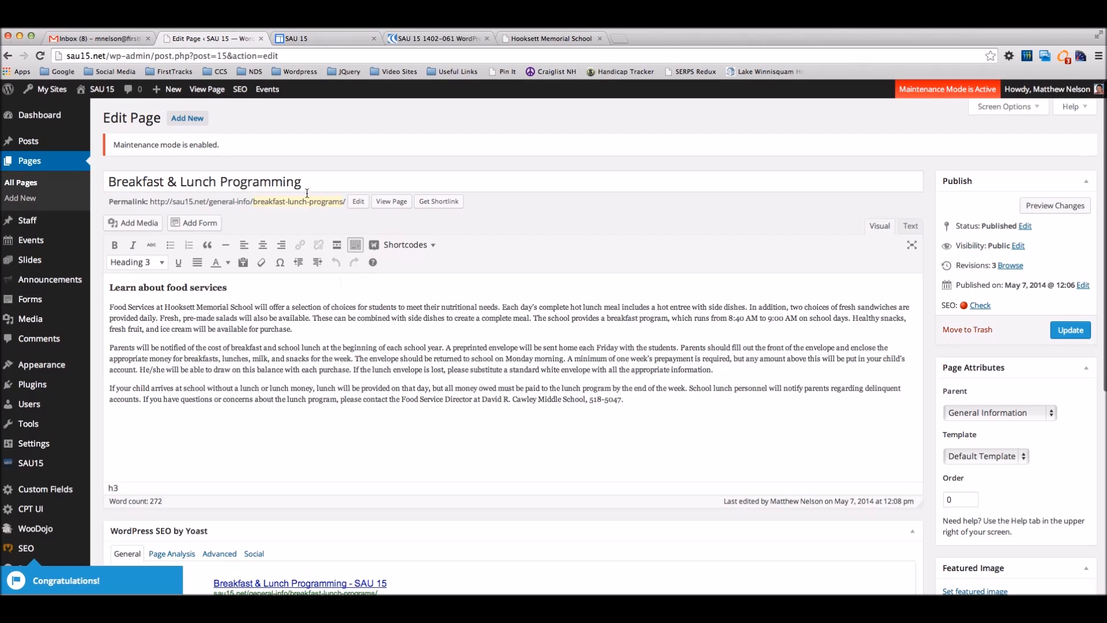
pyautogui.scroll(-6, 310, 225)
pyautogui.click(281, 307)
pyautogui.write('Bea')
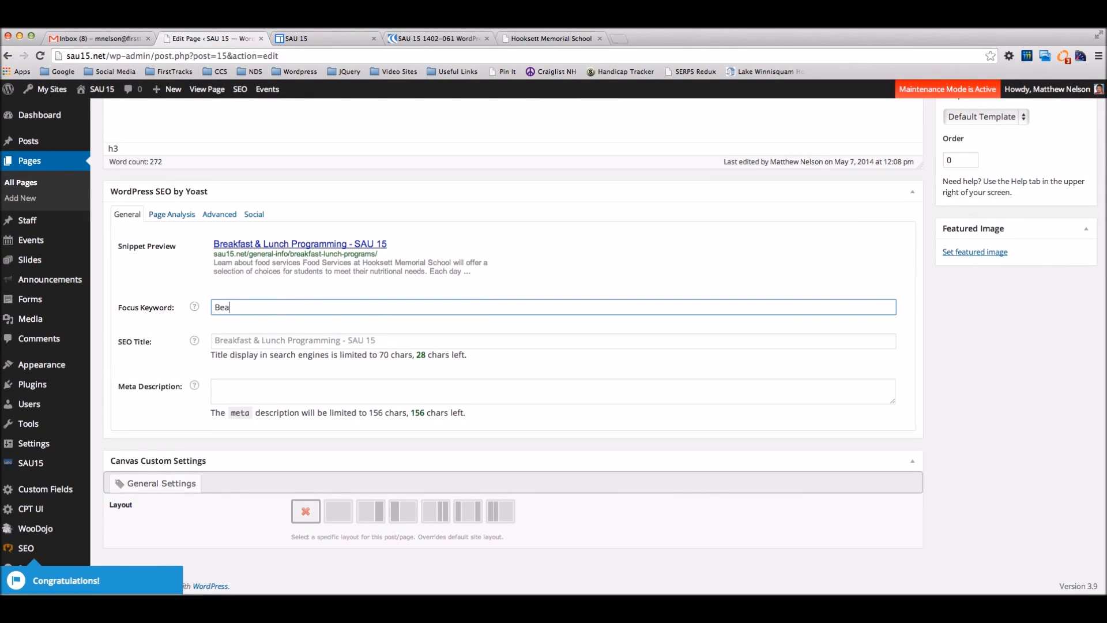
pyautogui.press('BackSpace')
pyautogui.press('BackSpace')
pyautogui.write('read')
pyautogui.press('BackSpace')
pyautogui.press('BackSpace')
pyautogui.press('BackSpace')
pyautogui.press('BackSpace')
pyautogui.press('BackSpace')
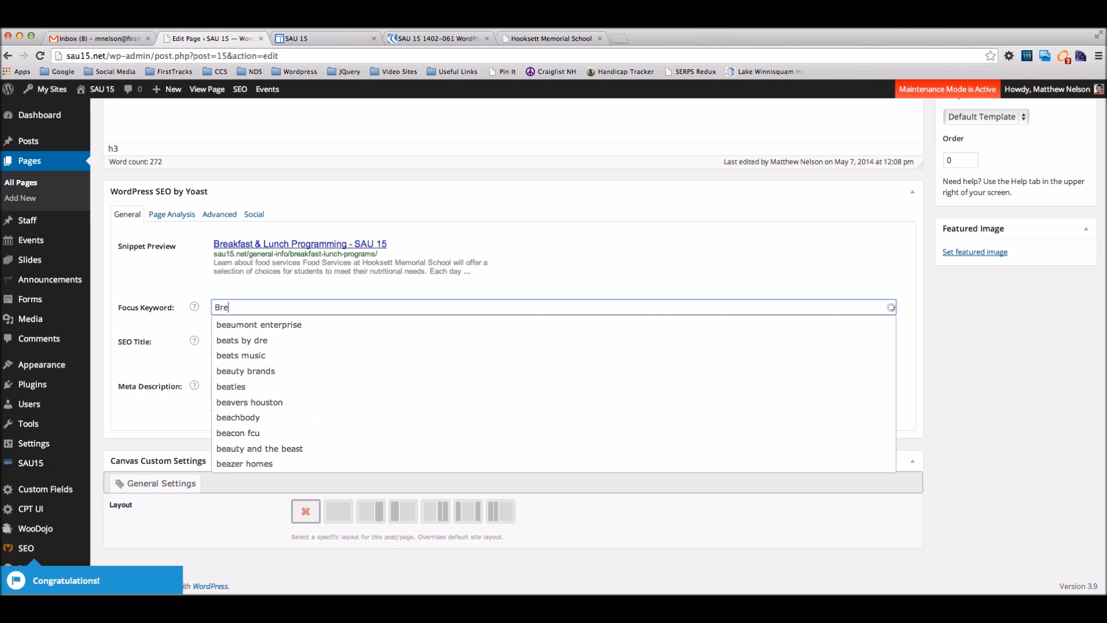
pyautogui.write('Bread')
pyautogui.press('BackSpace')
pyautogui.press('BackSpace')
pyautogui.press('BackSpace')
pyautogui.press('BackSpace')
pyautogui.press('BackSpace')
pyautogui.write('Breakfast ')
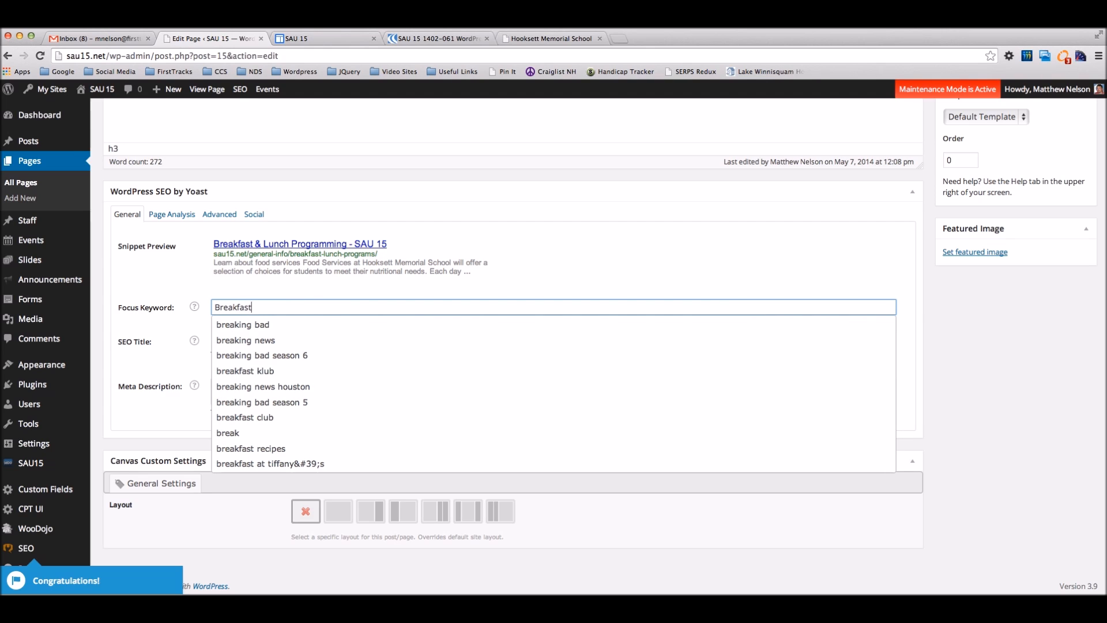
pyautogui.write('& Lunch')
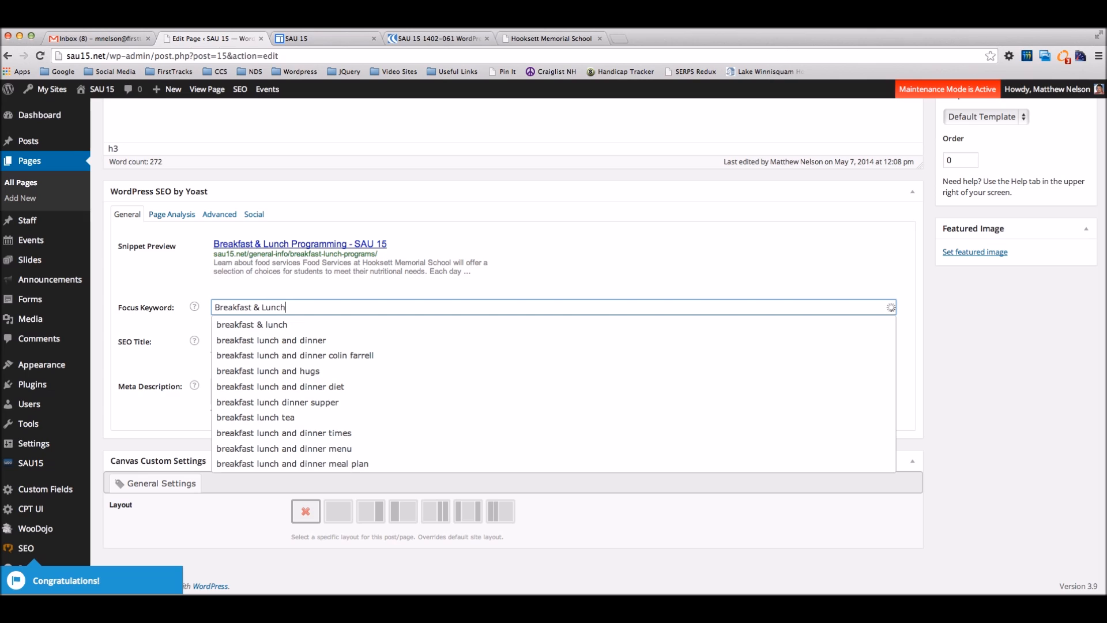
pyautogui.click(249, 324)
pyautogui.click(263, 342)
pyautogui.scroll(2, 288, 259)
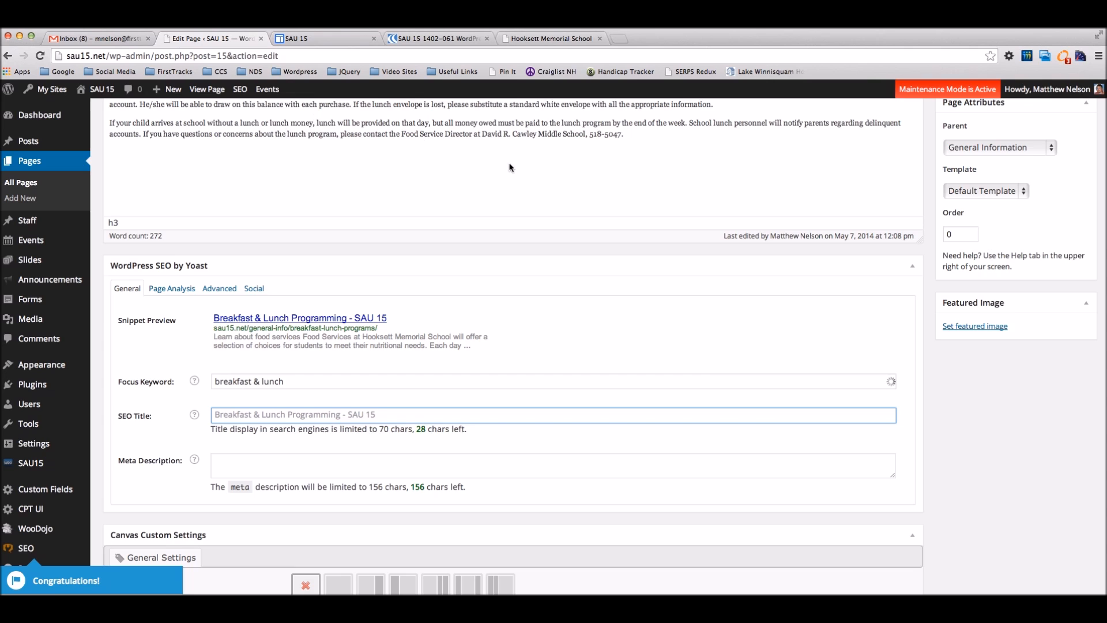
pyautogui.scroll(5, 519, 167)
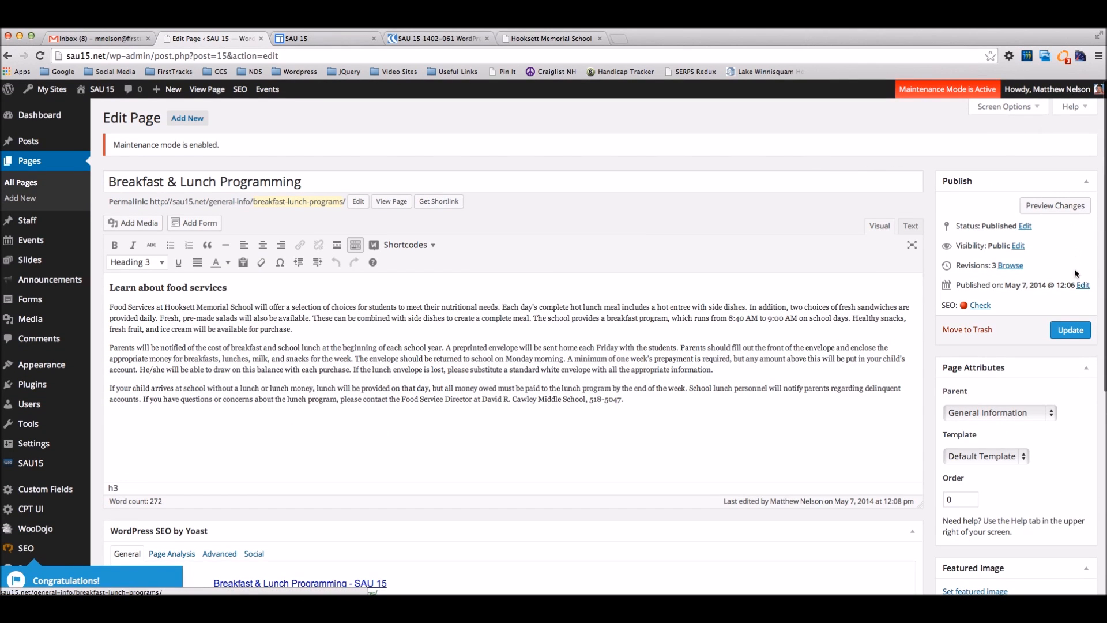
# Step: View the live page at sau15.net/general-info/breakfast-lunch-programs in a new tab, then return to the editor
pyautogui.rightClick(403, 199)
pyautogui.click(438, 205)
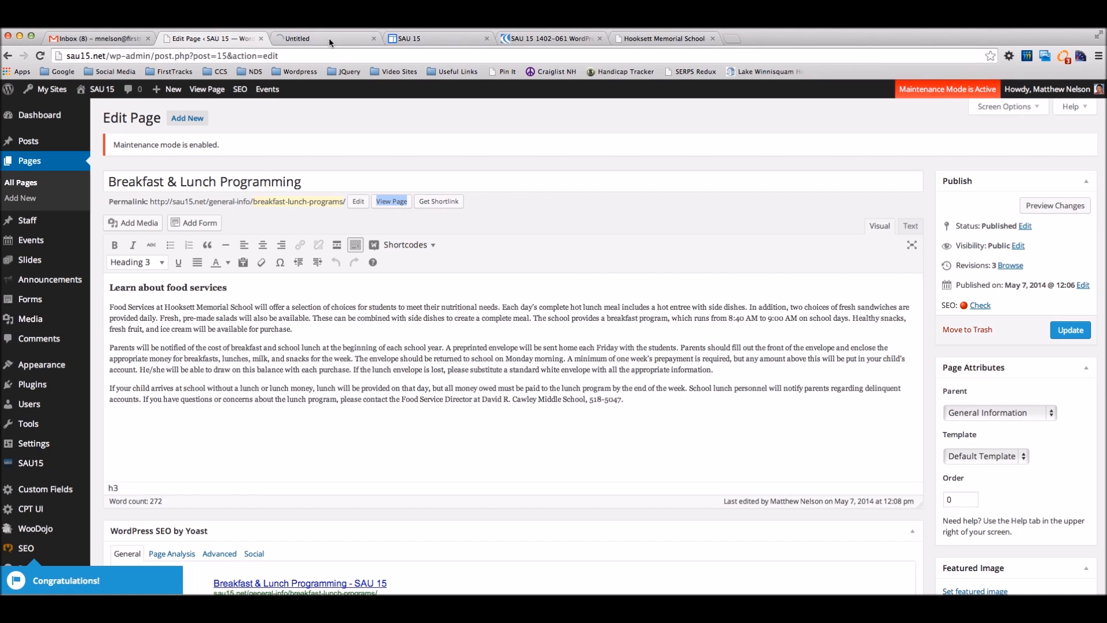
pyautogui.click(328, 37)
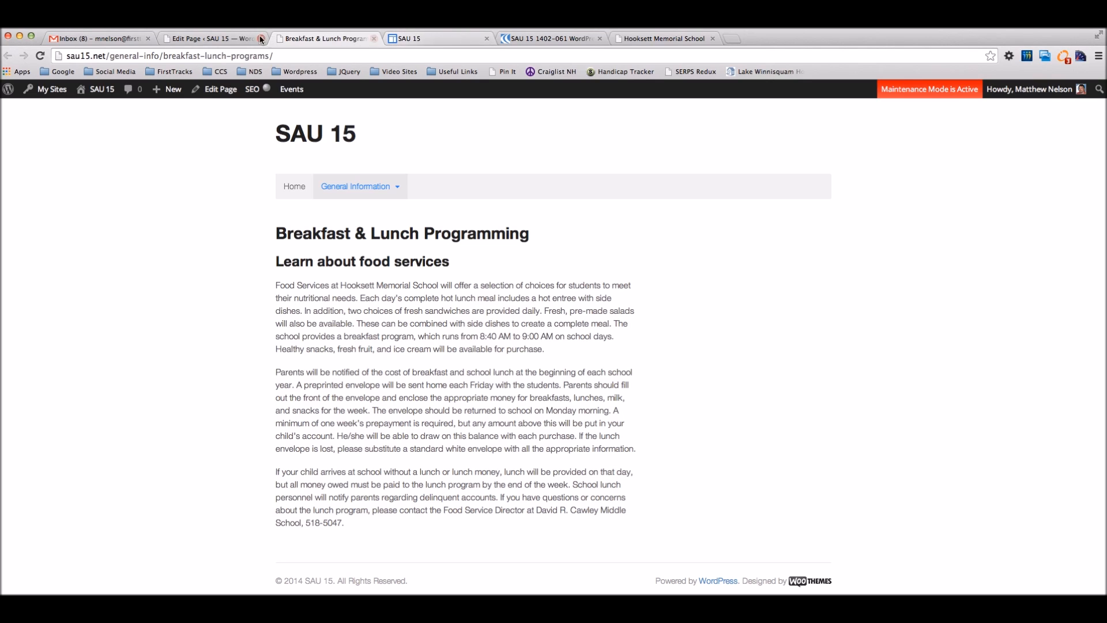
pyautogui.click(234, 38)
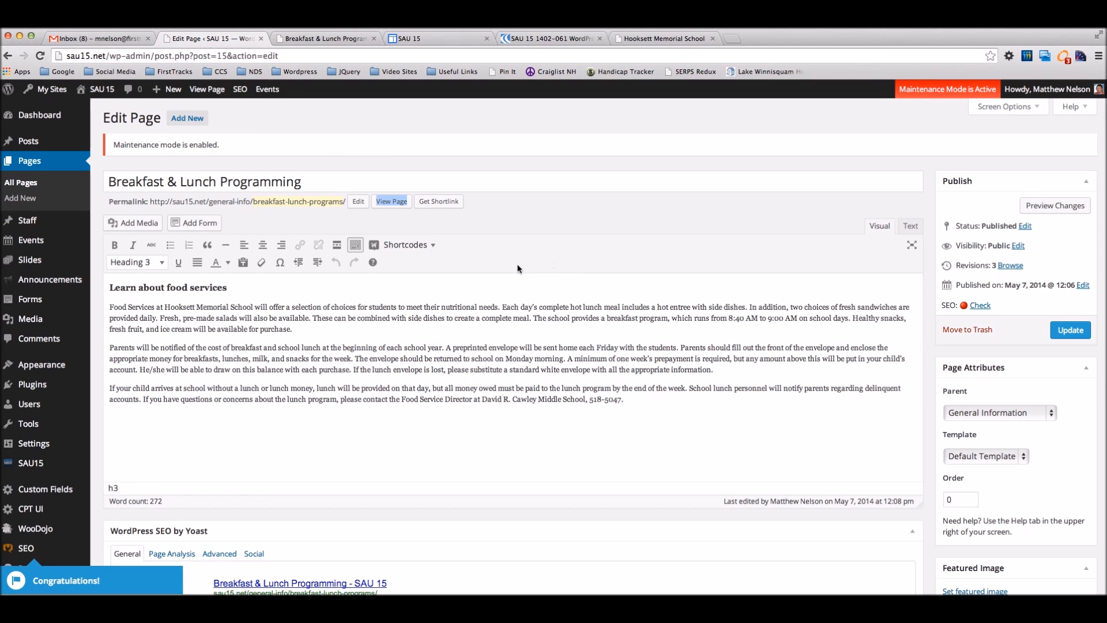
# Step: Enter the Yoast SEO title 'Breakfast & Lunch Programming at SAU 15 Schools Hooksett NH'
pyautogui.scroll(-10, 432, 302)
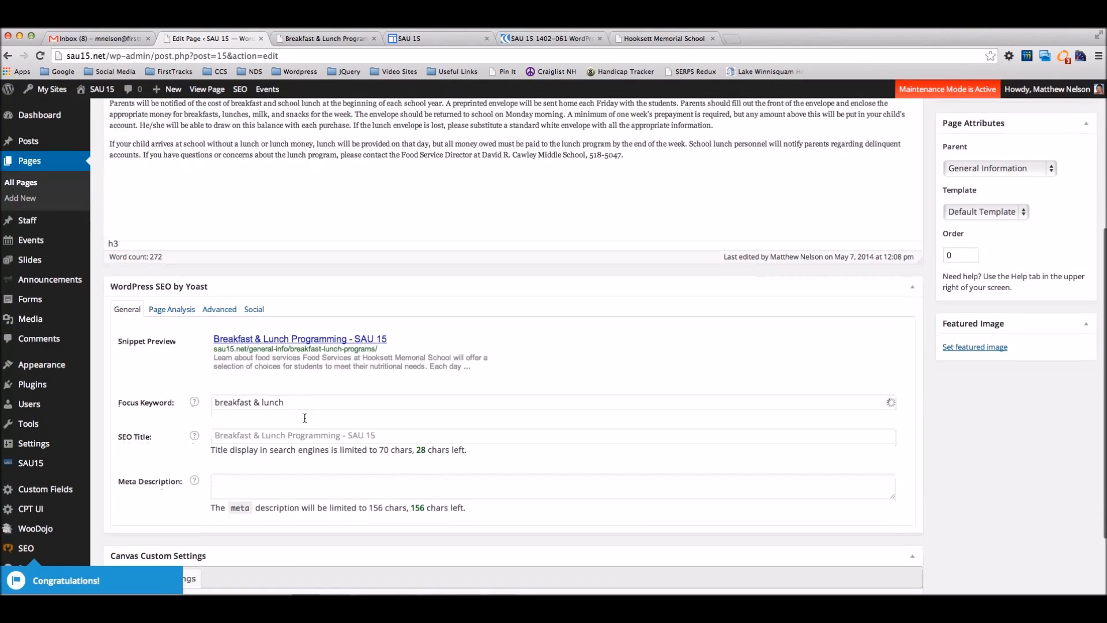
pyautogui.click(306, 436)
pyautogui.write('Break')
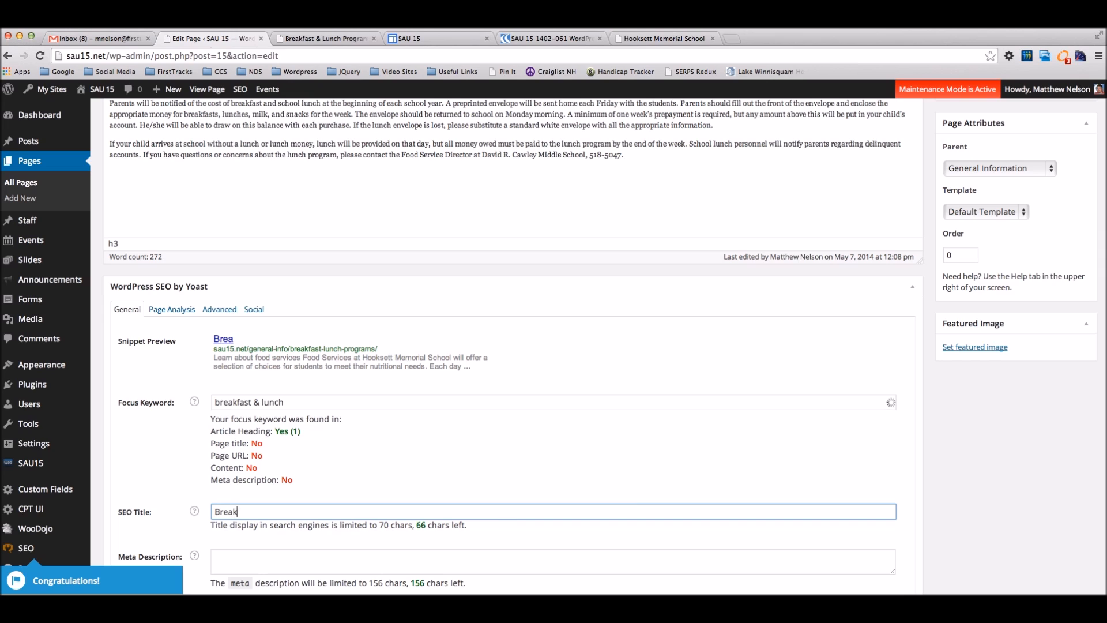
pyautogui.write('fast & Lunch Programming at SAU ')
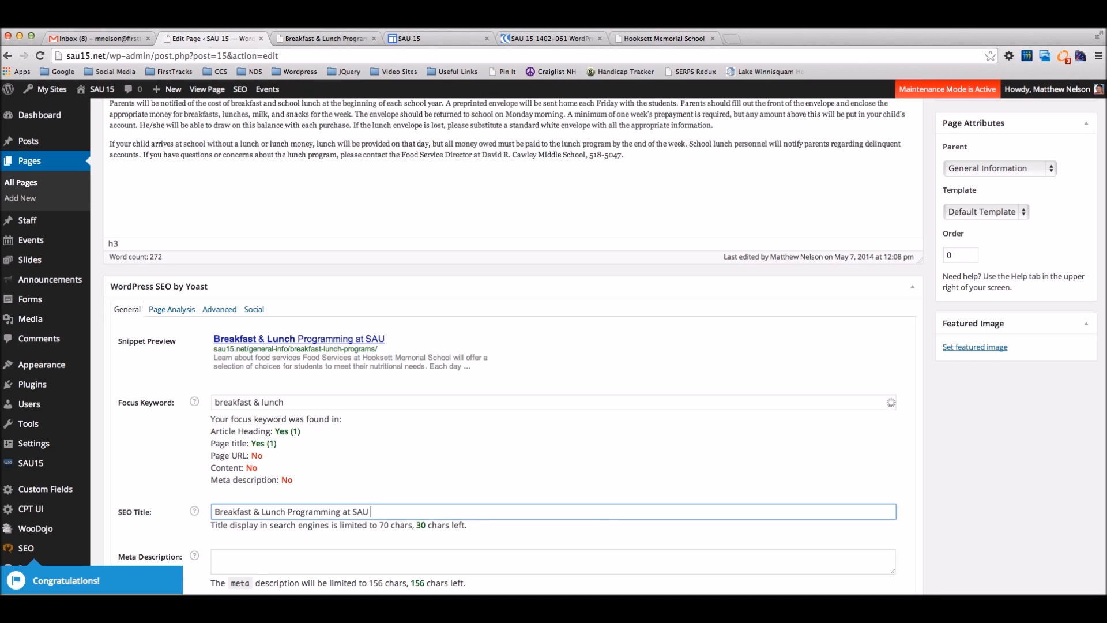
pyautogui.write('15 Schools Hoos')
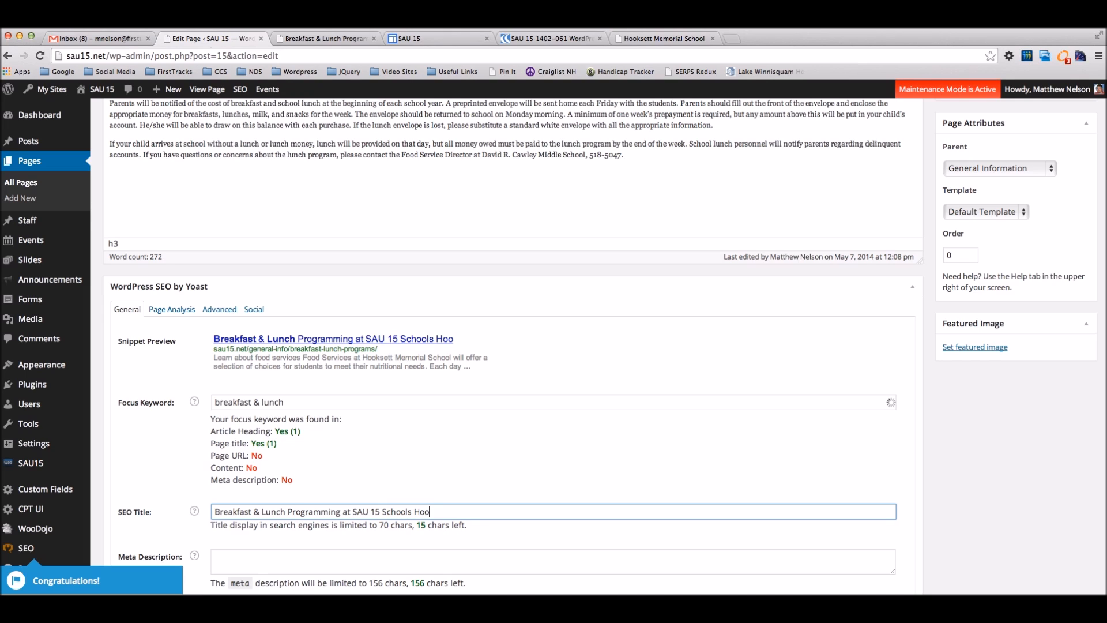
pyautogui.press('BackSpace')
pyautogui.write('ksett NH')
pyautogui.click(460, 461)
pyautogui.scroll(-3, 404, 489)
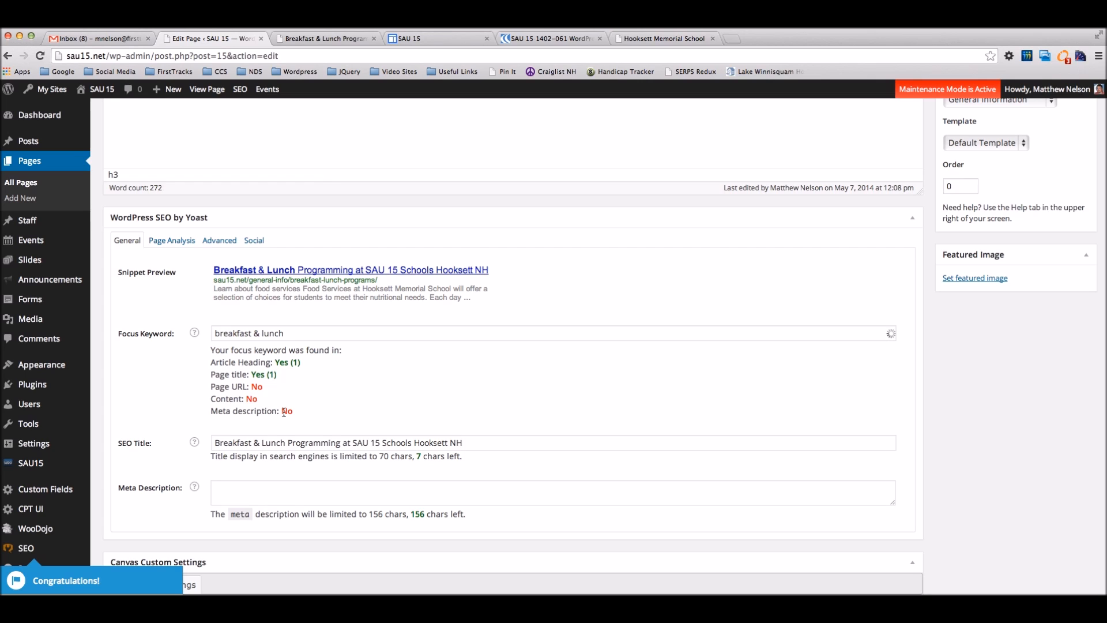
# Step: Type the Yoast meta description 'Breakfast & Lunch programs at SAU 15 Schools are super awesome.'
pyautogui.click(251, 490)
pyautogui.write('Brea')
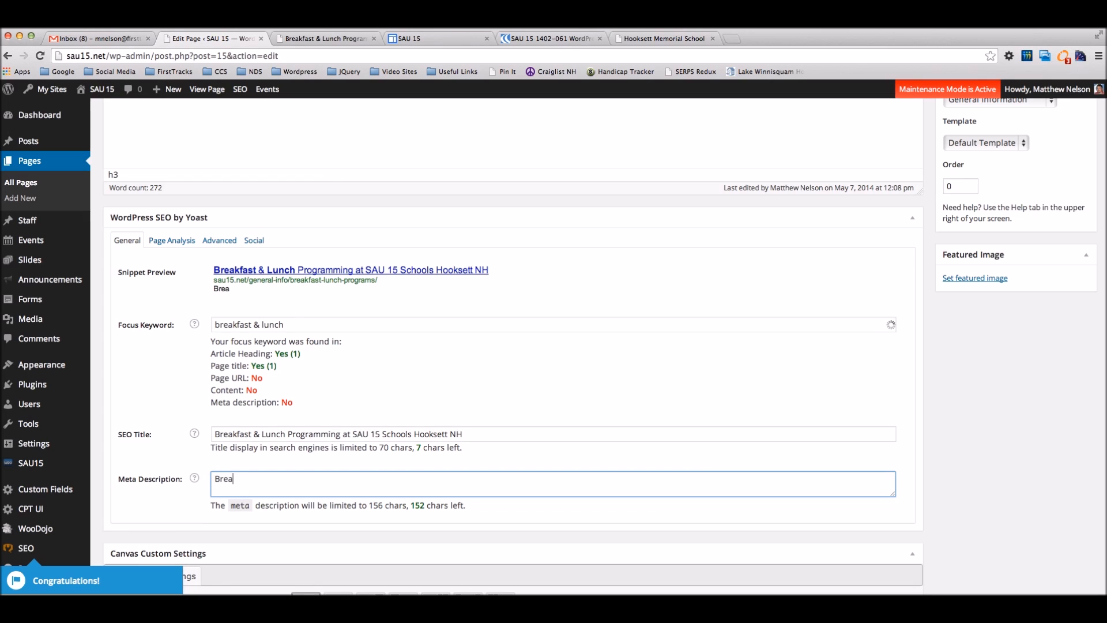
pyautogui.write('kfast & Lunch programs at SAU 15 Schools are super awesome.')
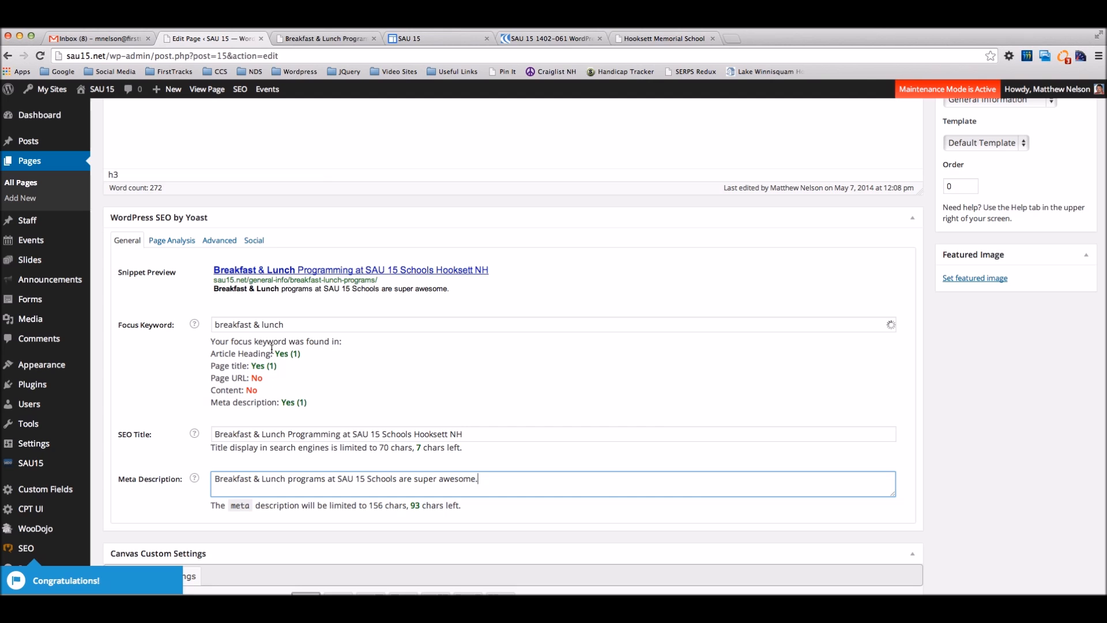
# Step: Review Yoast's Advanced settings, keeping links followed and the robots index setting unchanged
pyautogui.click(632, 383)
pyautogui.scroll(1, 727, 398)
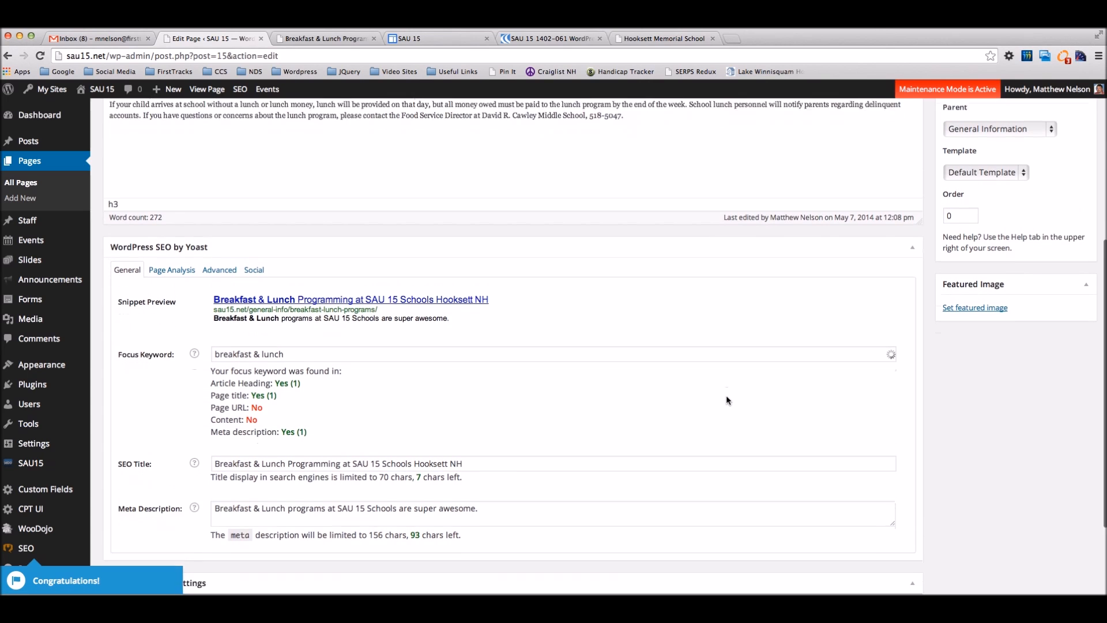
pyautogui.scroll(-3, 725, 395)
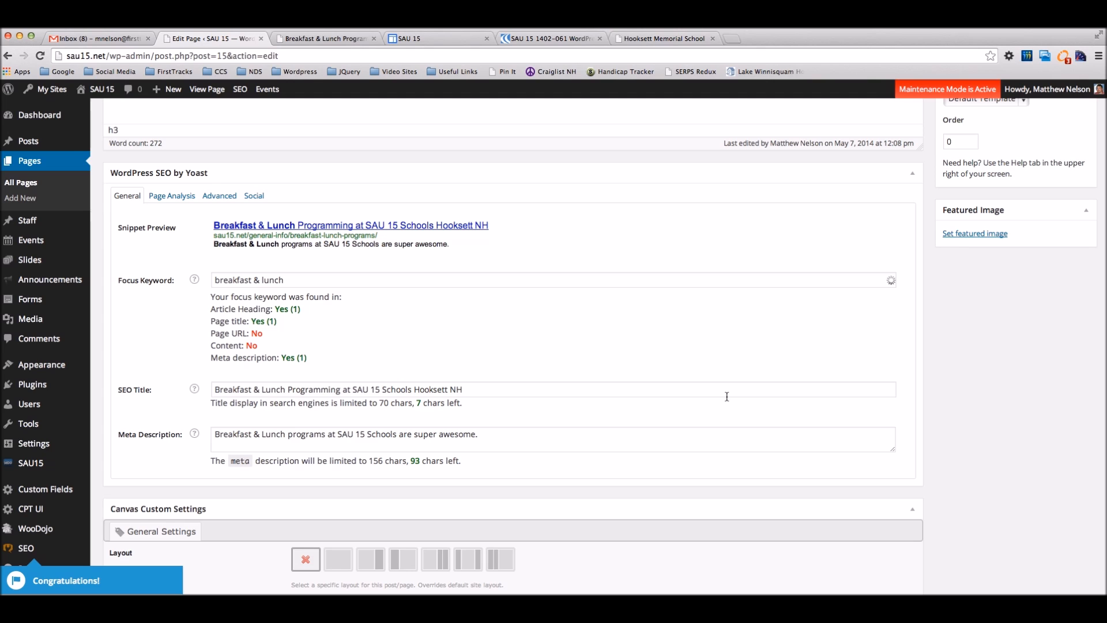
pyautogui.scroll(1, 736, 348)
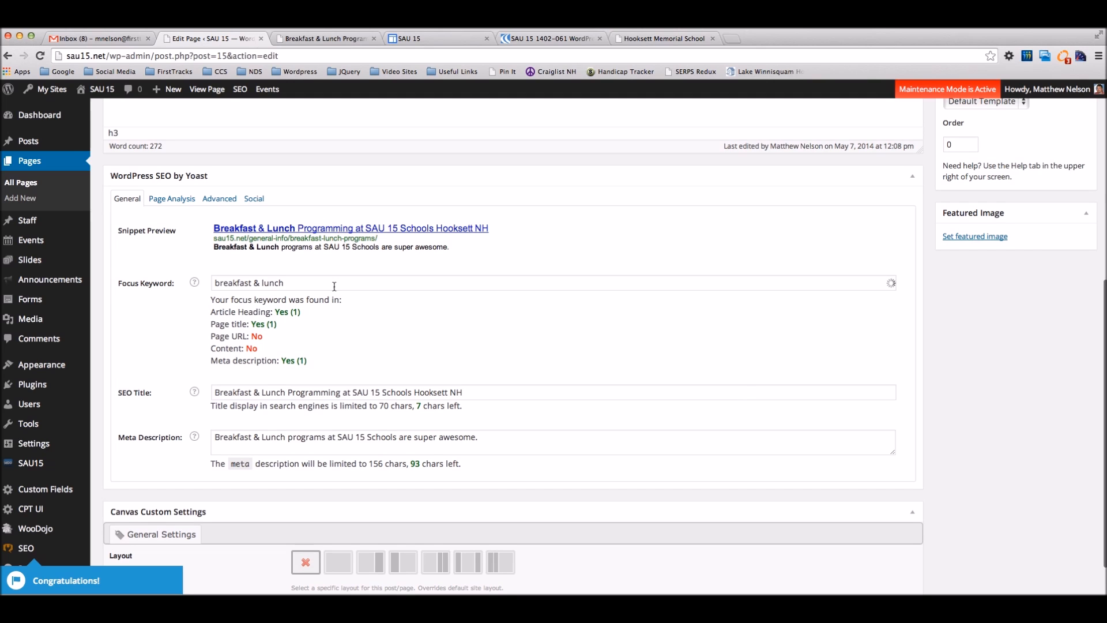
pyautogui.click(206, 196)
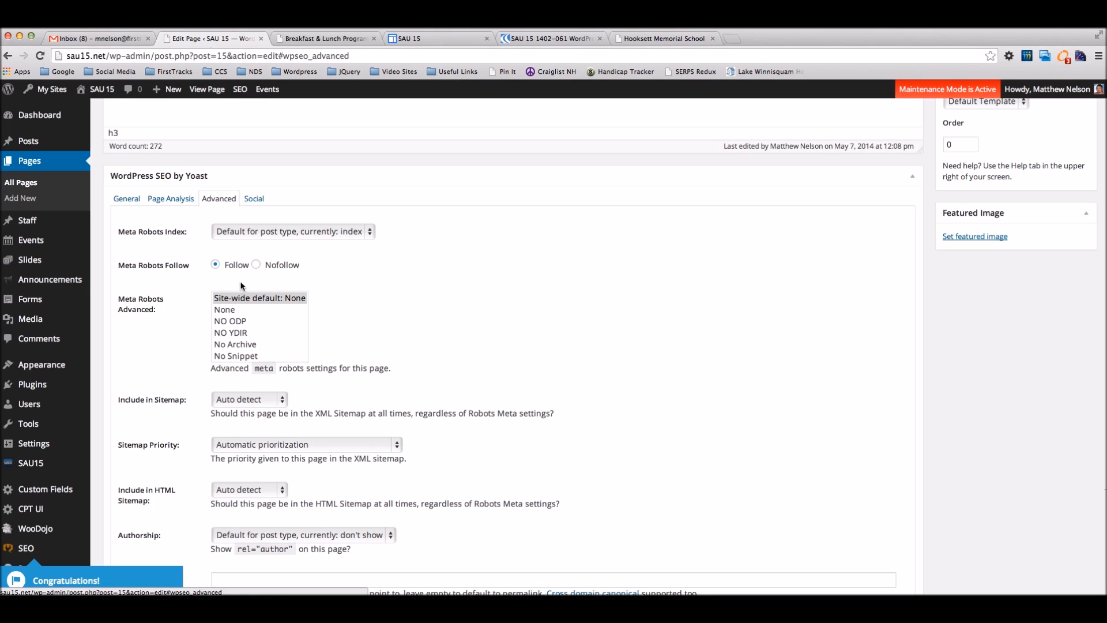
pyautogui.click(255, 264)
pyautogui.click(215, 264)
pyautogui.click(288, 231)
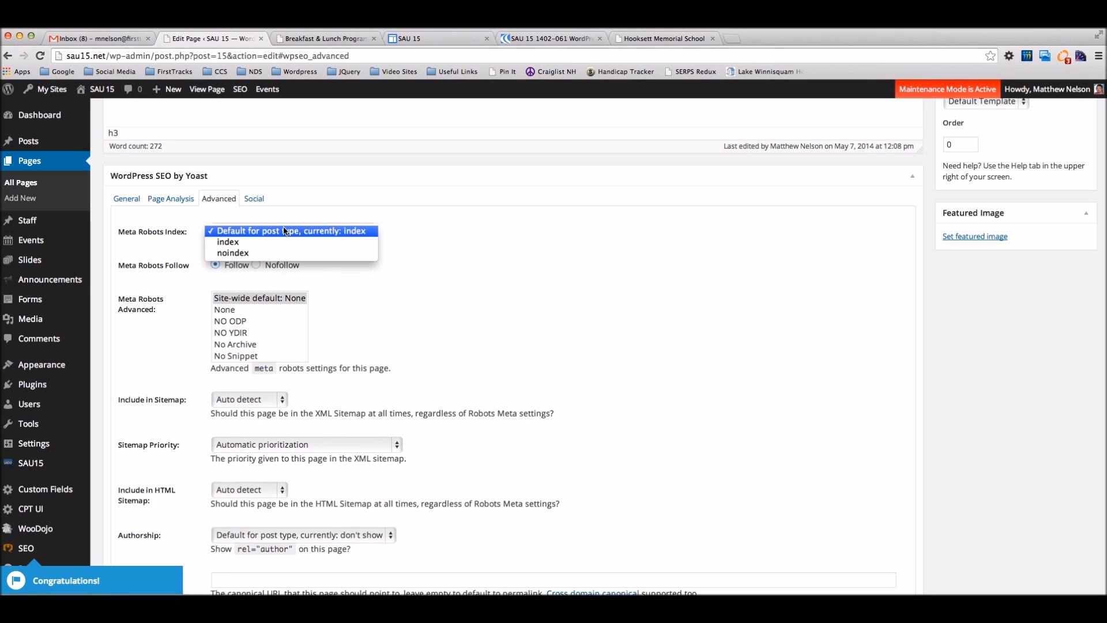
pyautogui.click(533, 267)
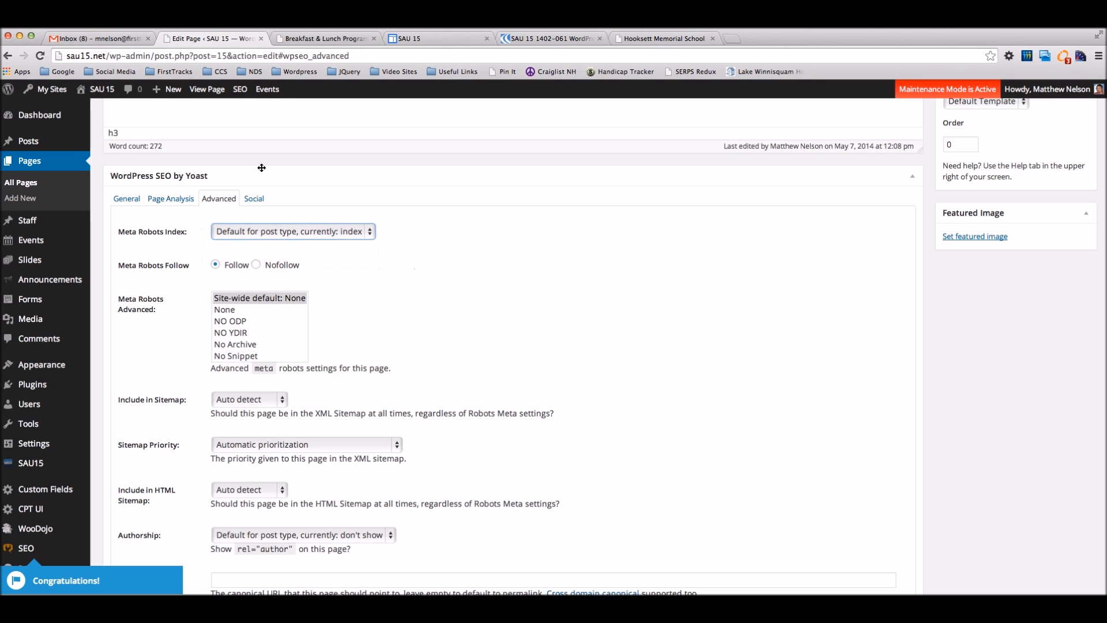
# Step: Check the Yoast Page Analysis results, then update the page
pyautogui.click(127, 198)
pyautogui.click(171, 199)
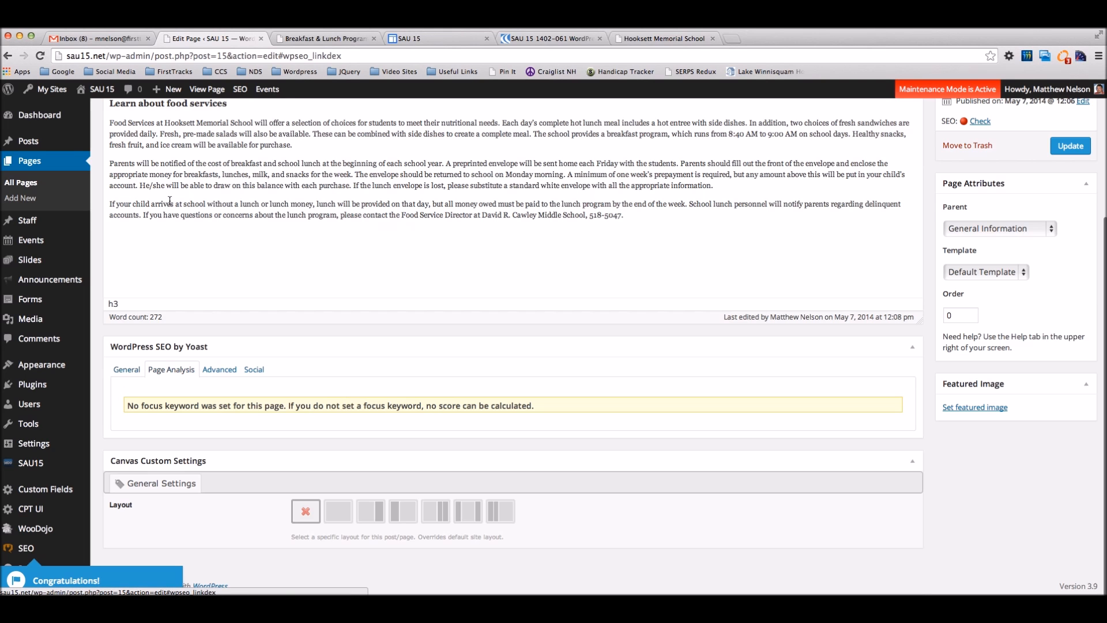
pyautogui.click(126, 369)
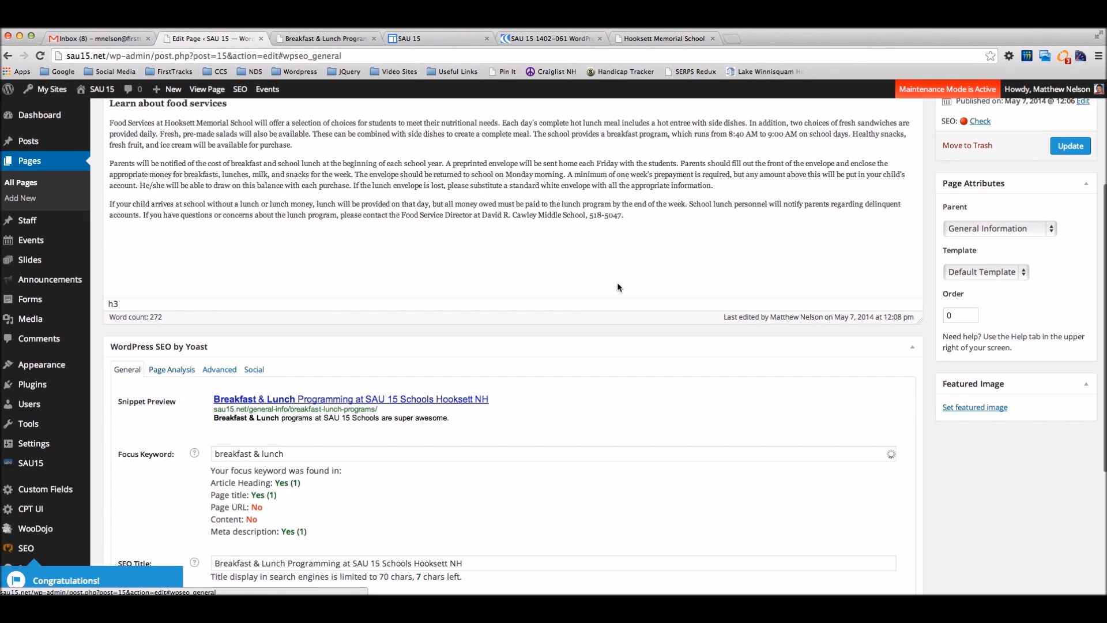
pyautogui.scroll(5, 617, 282)
pyautogui.click(1069, 329)
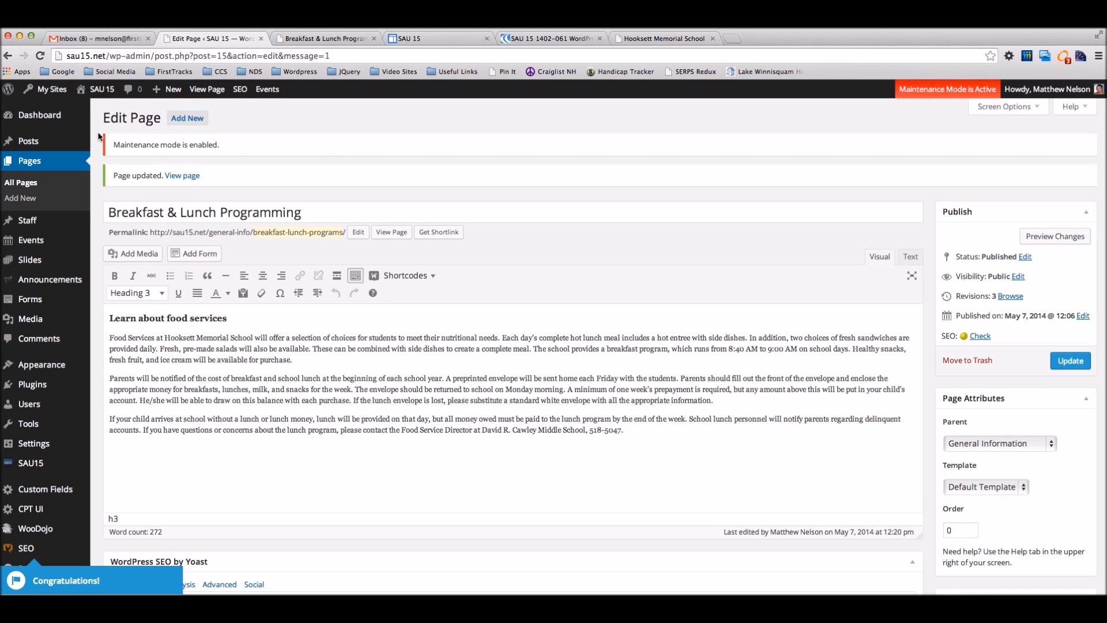
# Step: Hide the Custom Sidebars, Focus KW, Meta Desc. and SEO Title columns, then trash Hello world!
pyautogui.click(31, 144)
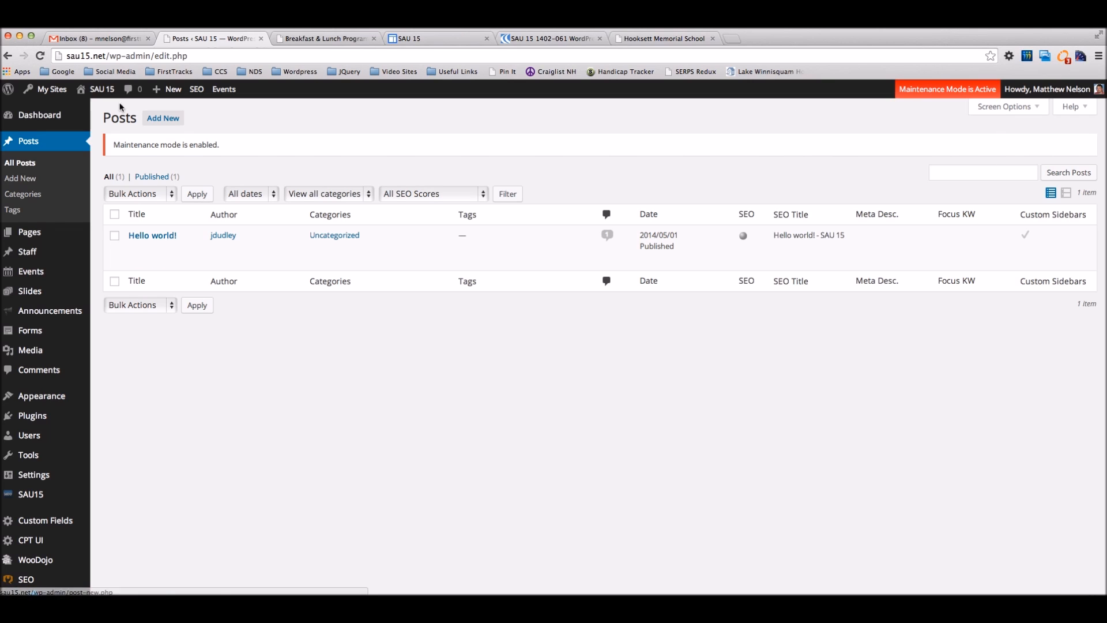
pyautogui.click(1003, 109)
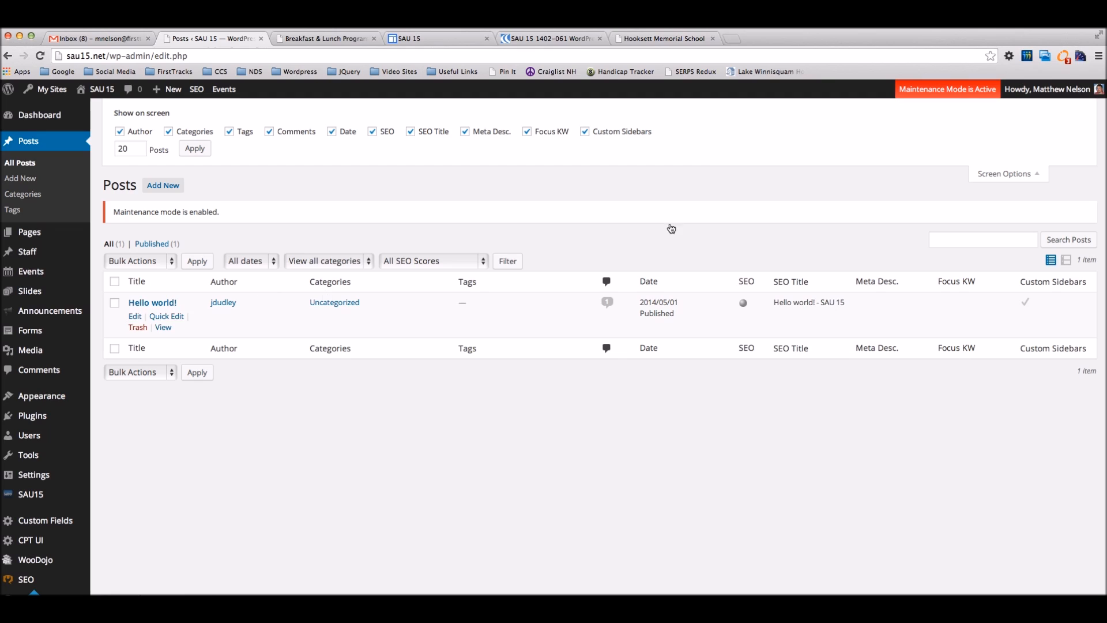
pyautogui.click(585, 131)
pyautogui.click(528, 132)
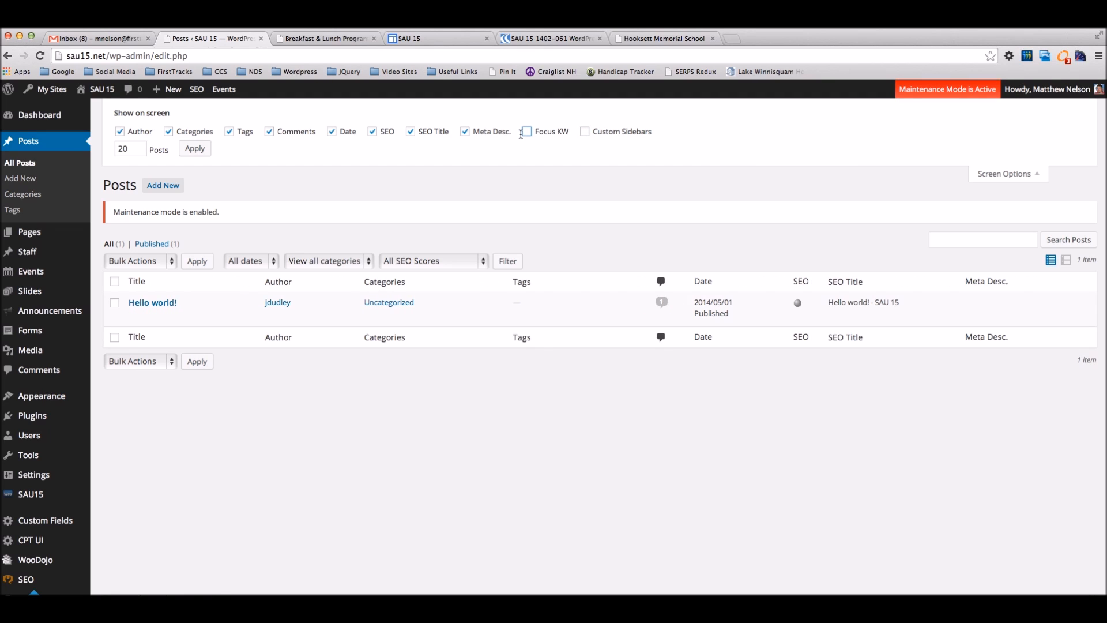
pyautogui.click(464, 131)
pyautogui.click(410, 132)
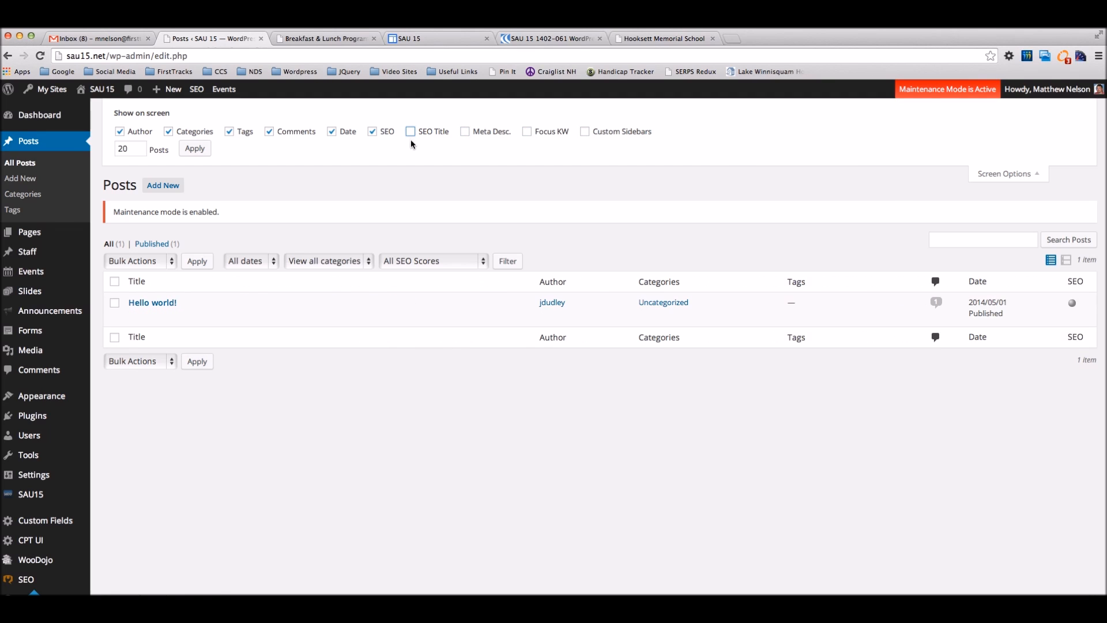
pyautogui.click(1003, 174)
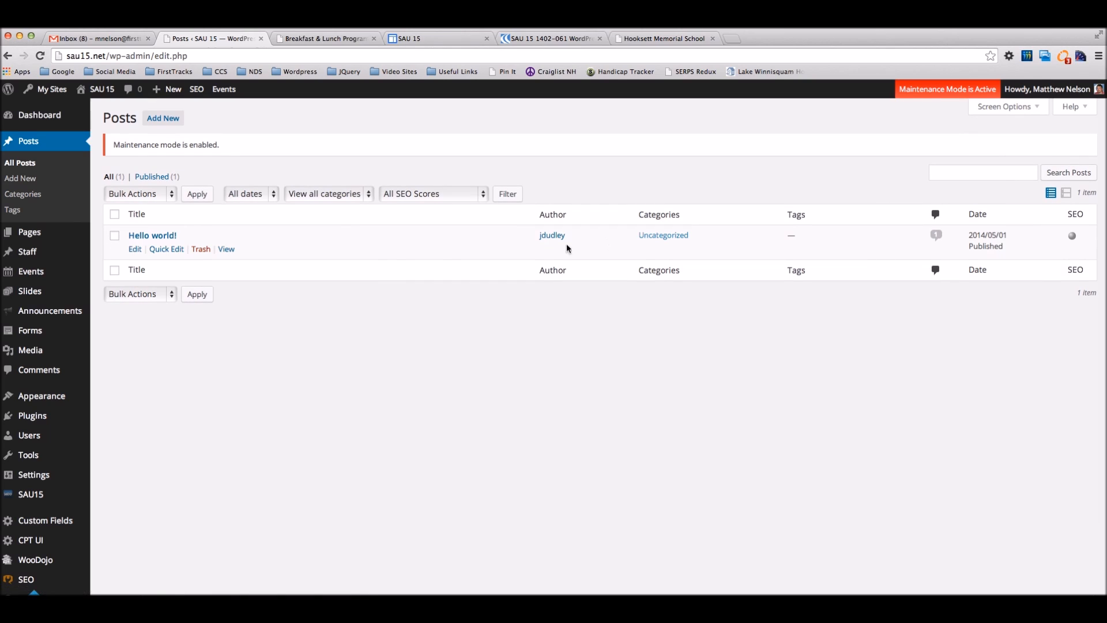
pyautogui.click(200, 249)
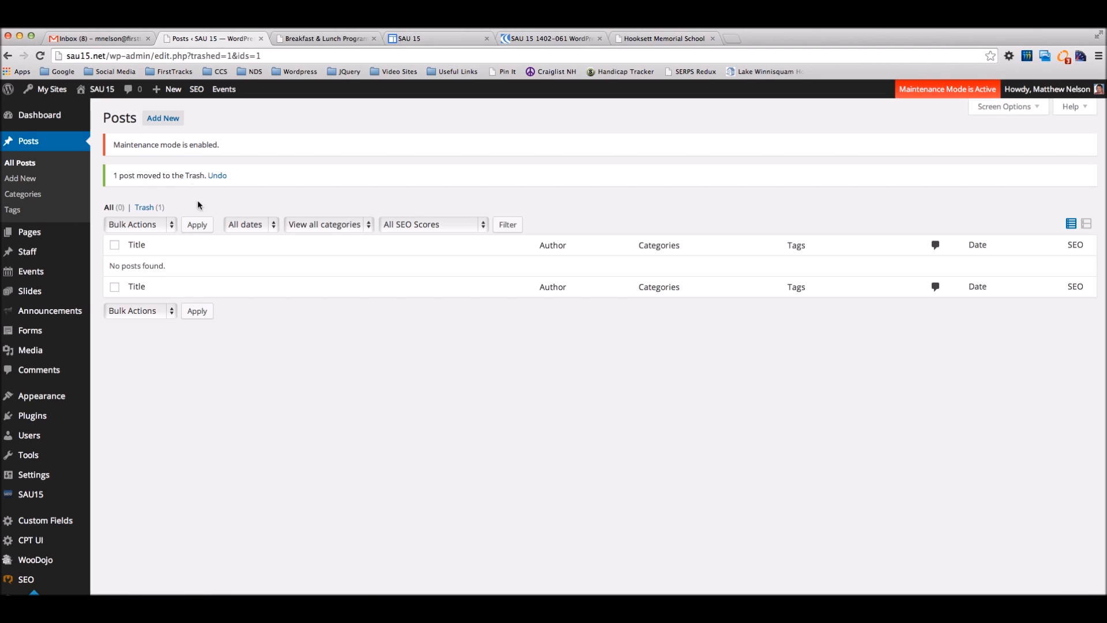
# Step: Create a new post titled 'My first post'
pyautogui.click(167, 120)
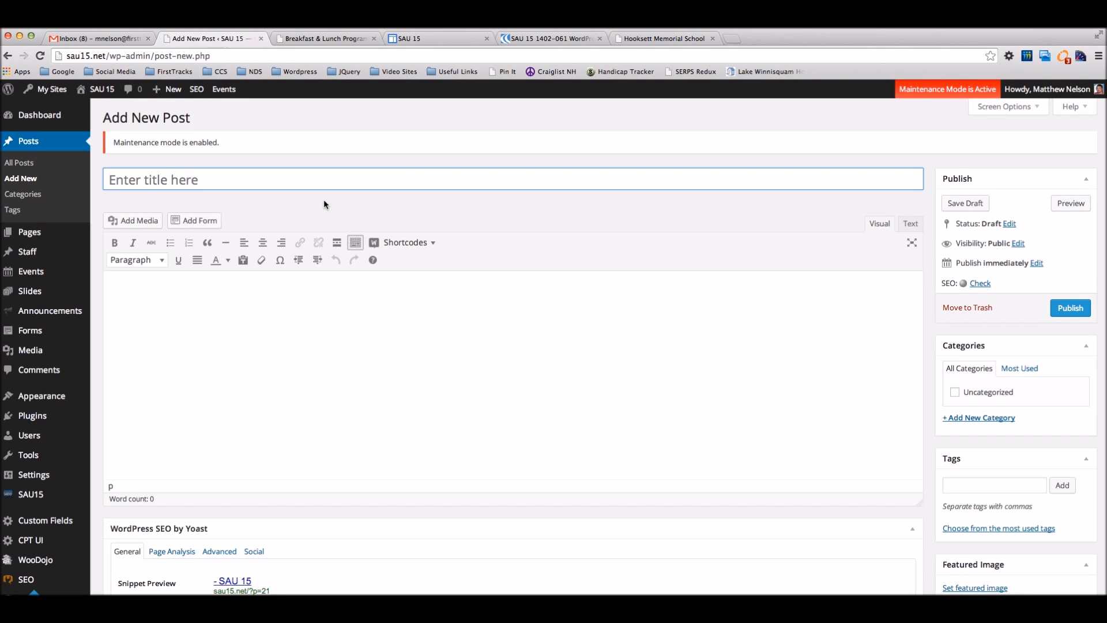
pyautogui.click(204, 182)
pyautogui.write('My first post')
# Step: Write 'Content goes here' as the post body
pyautogui.click(248, 314)
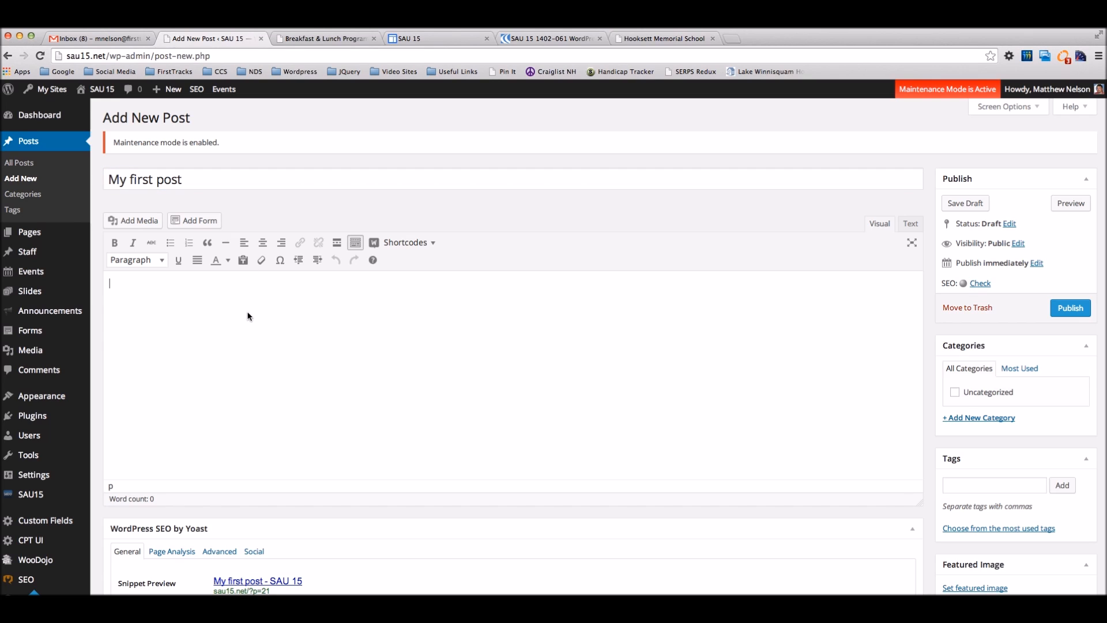
pyautogui.write('Content goes here')
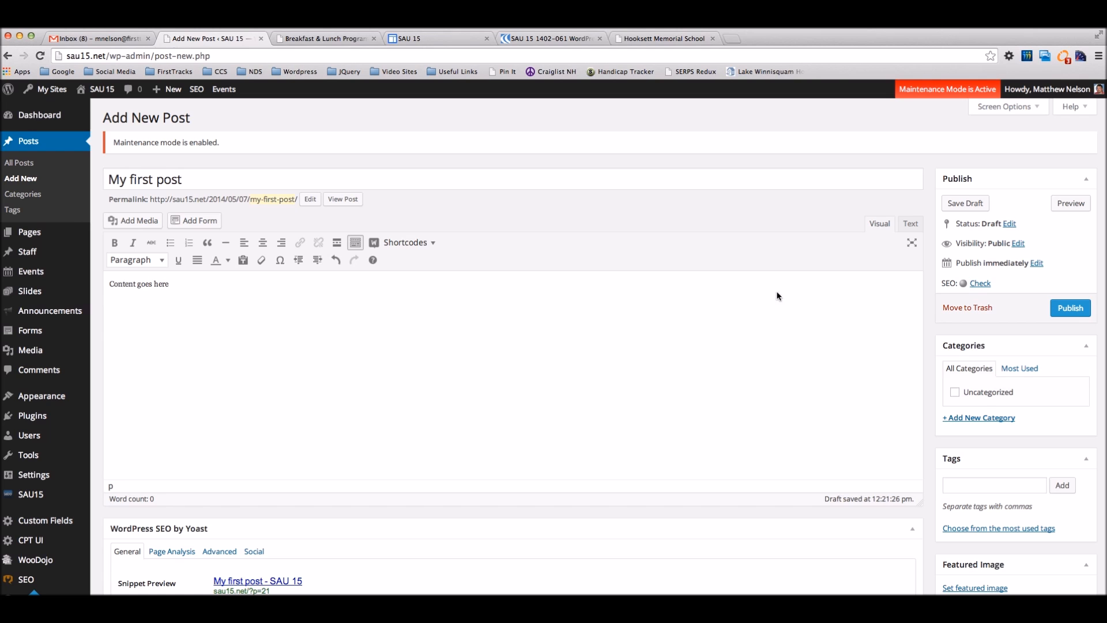
pyautogui.scroll(-4, 922, 324)
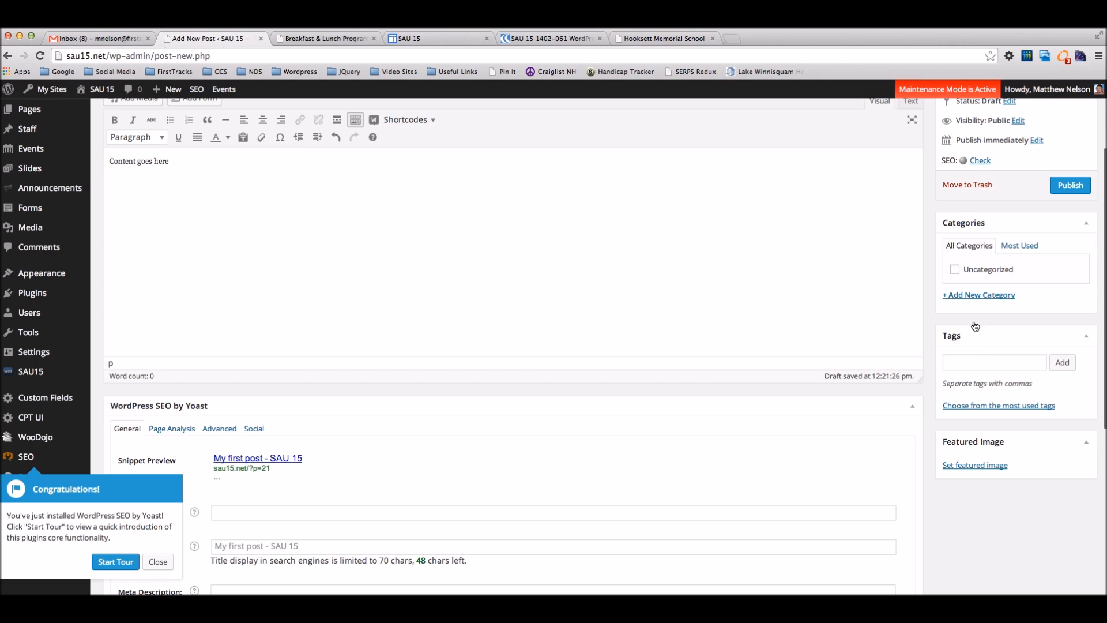
# Step: Dismiss the SEO welcome popup and add a News category
pyautogui.scroll(1, 981, 331)
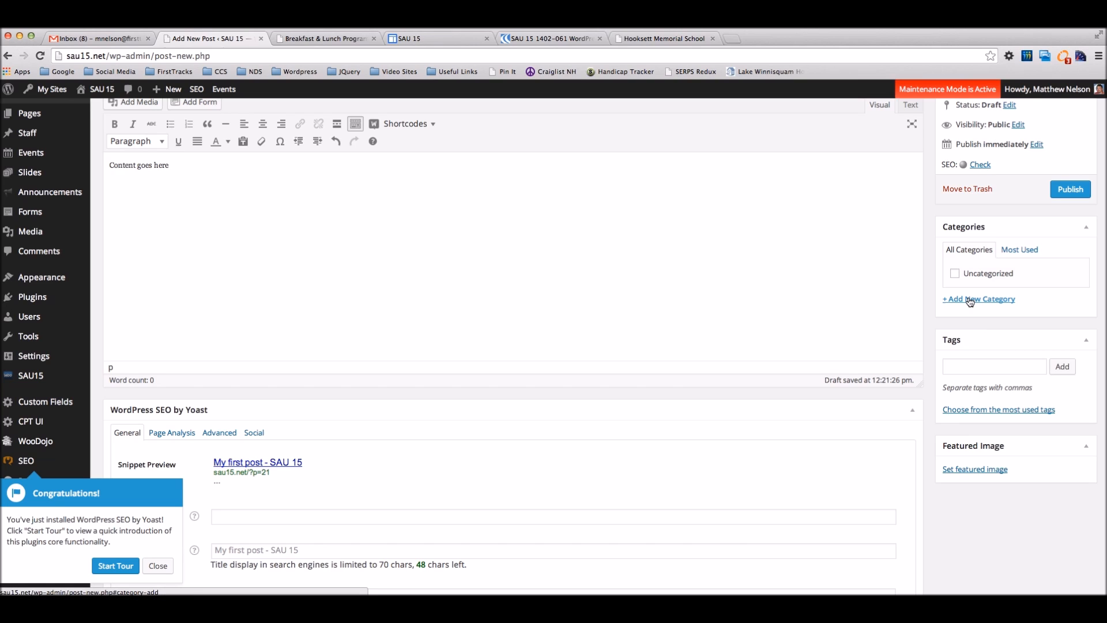
pyautogui.click(158, 566)
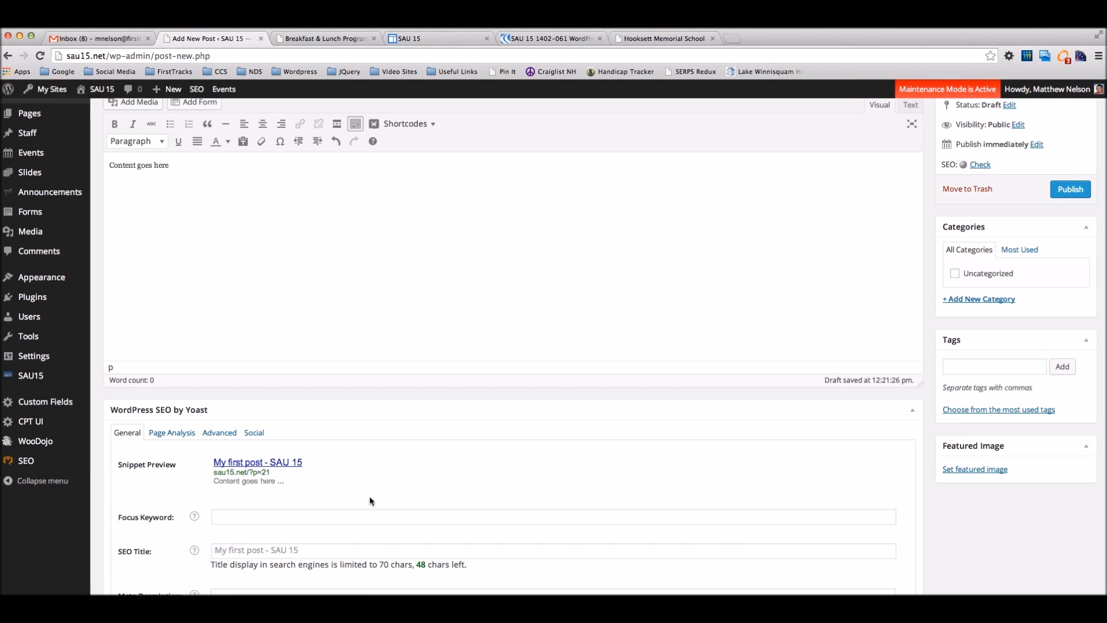
pyautogui.click(984, 299)
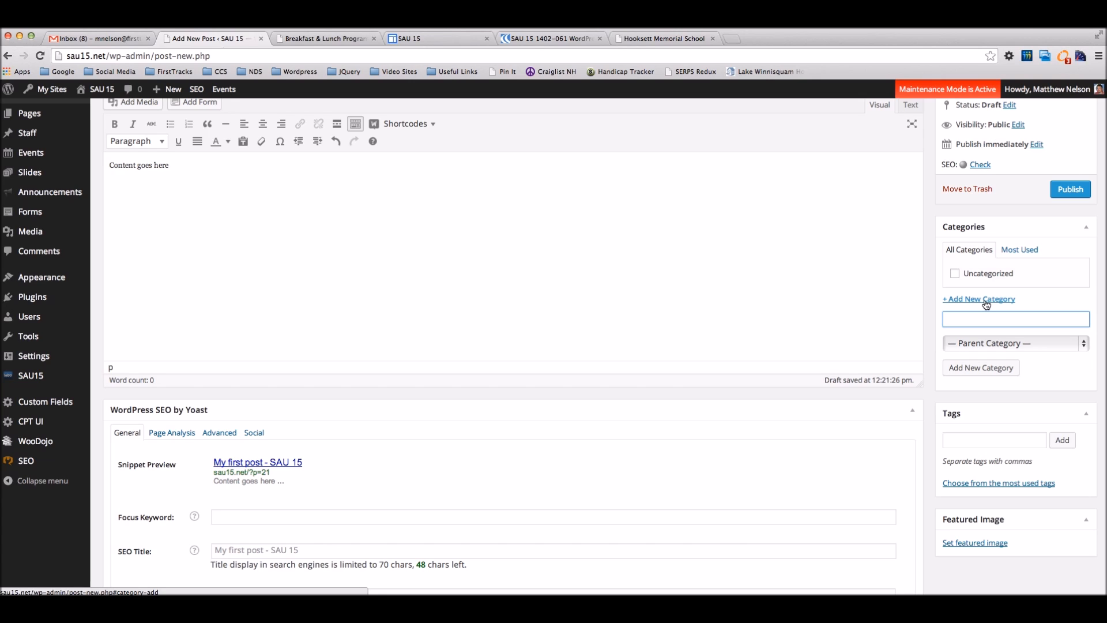
pyautogui.write('News')
pyautogui.click(979, 369)
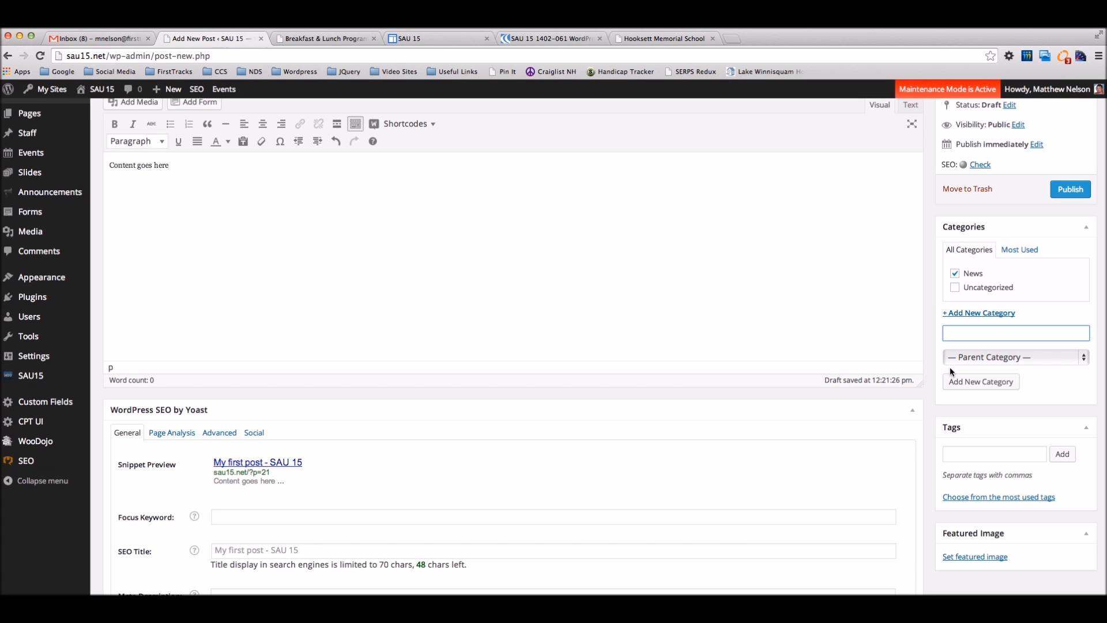
# Step: Untick News for the post and save it as a draft
pyautogui.click(957, 276)
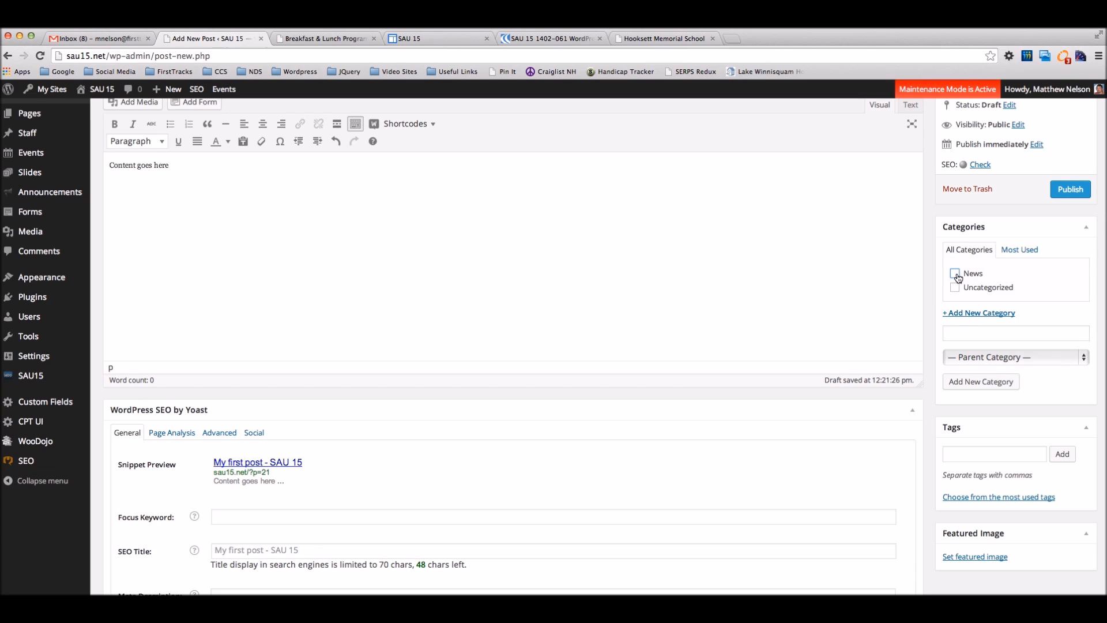
pyautogui.scroll(2, 873, 254)
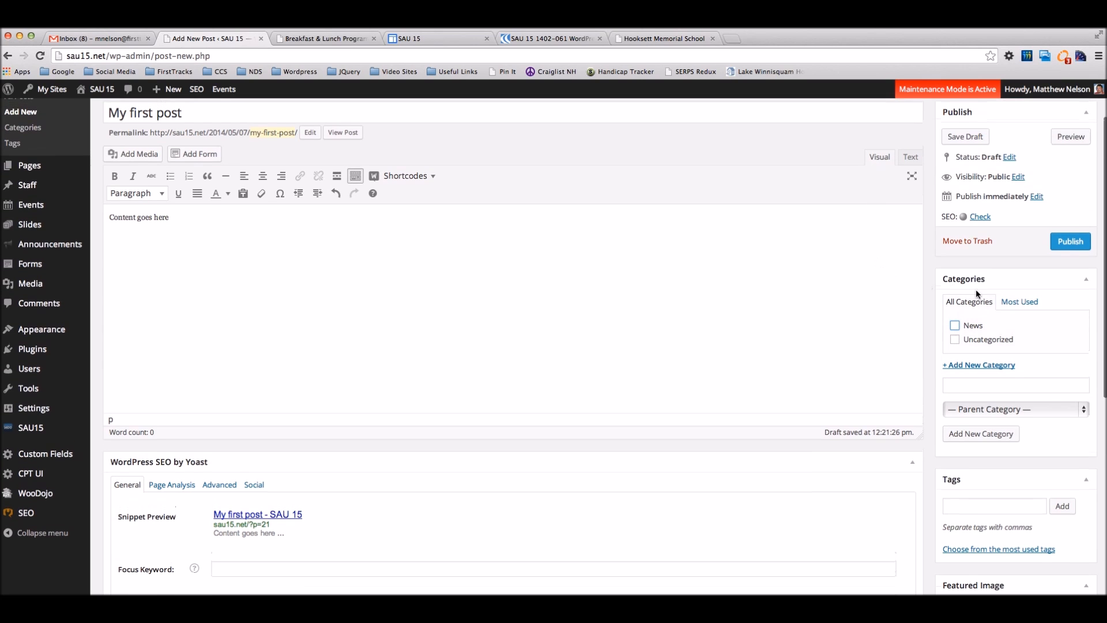
pyautogui.scroll(2, 974, 277)
pyautogui.click(964, 199)
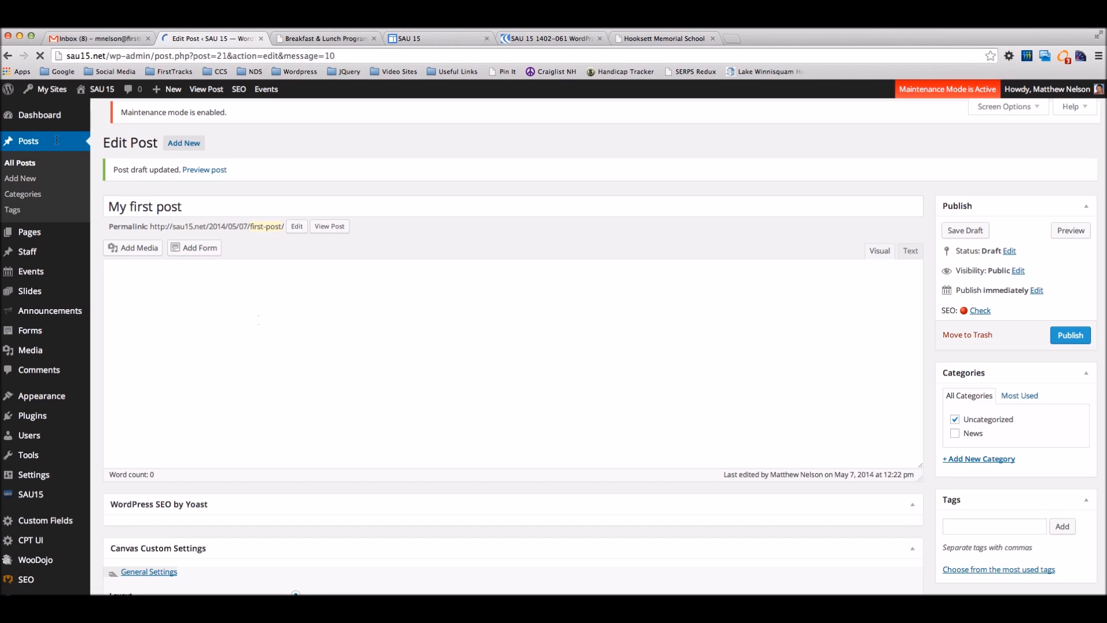
# Step: Delete the News category under Posts > Categories, then show All Posts
pyautogui.click(25, 194)
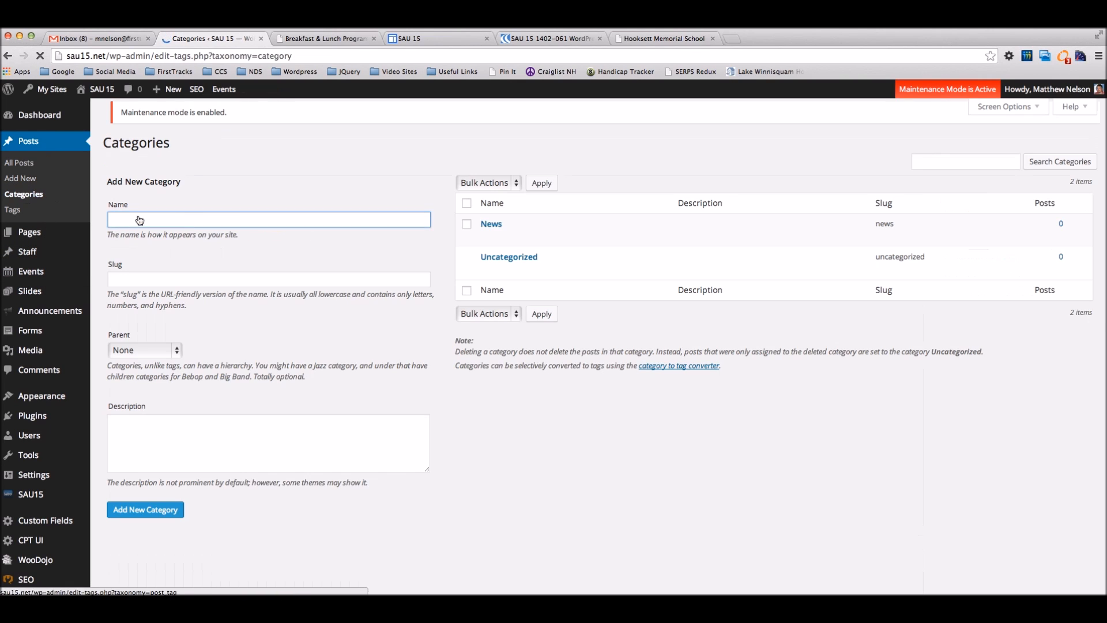
pyautogui.click(554, 245)
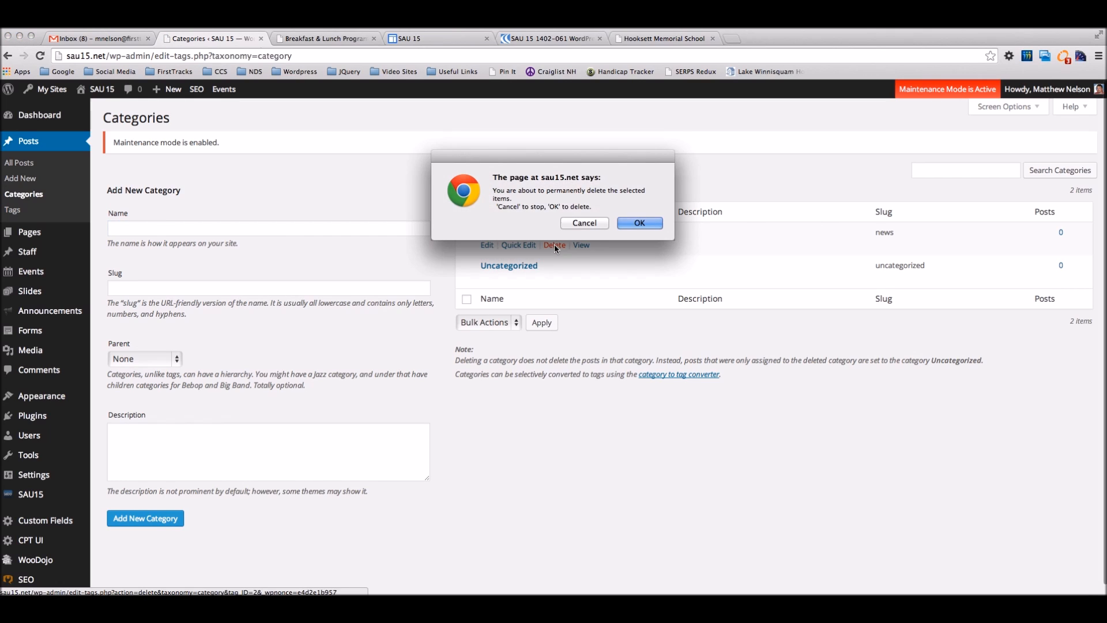
pyautogui.click(656, 223)
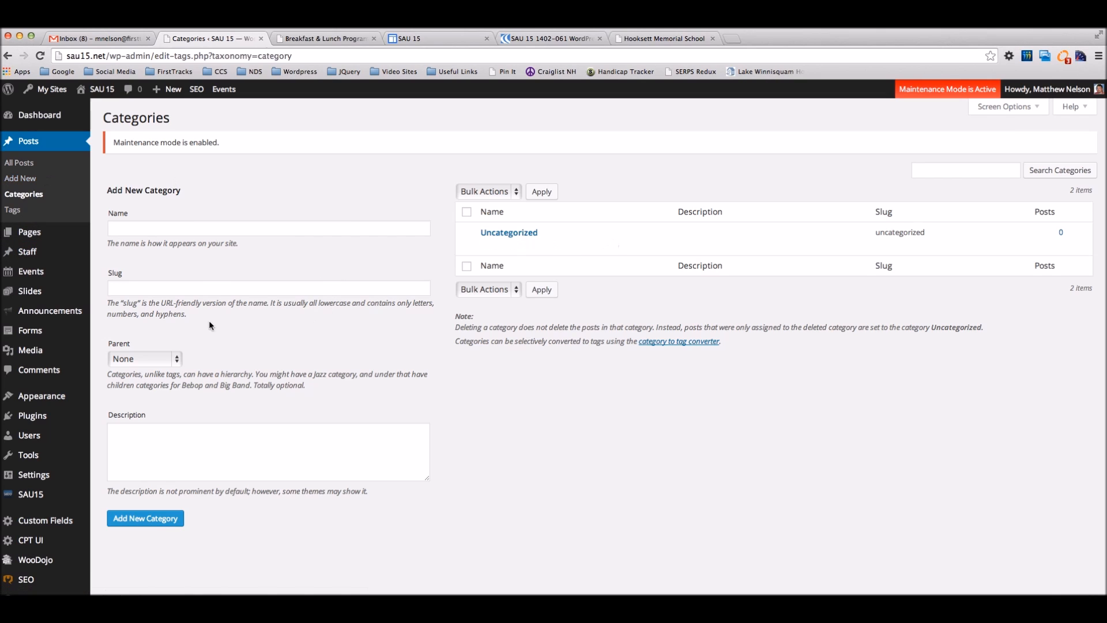
pyautogui.click(27, 168)
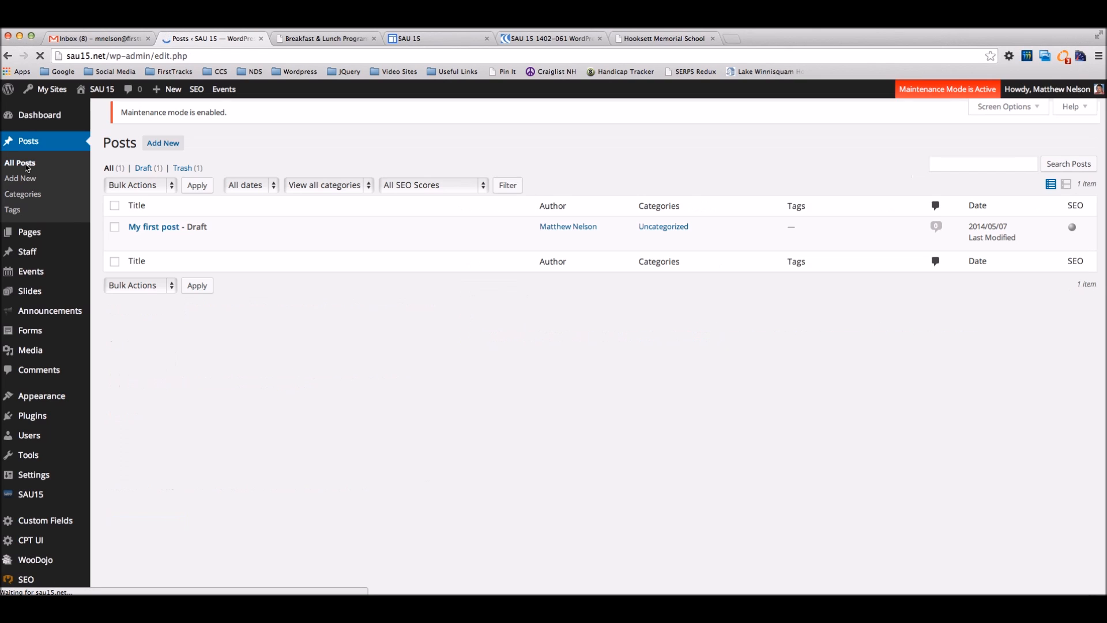
# Step: Add a new Athletics category to My first post and untick Uncategorized
pyautogui.moveTo(243, 248)
pyautogui.click(133, 250)
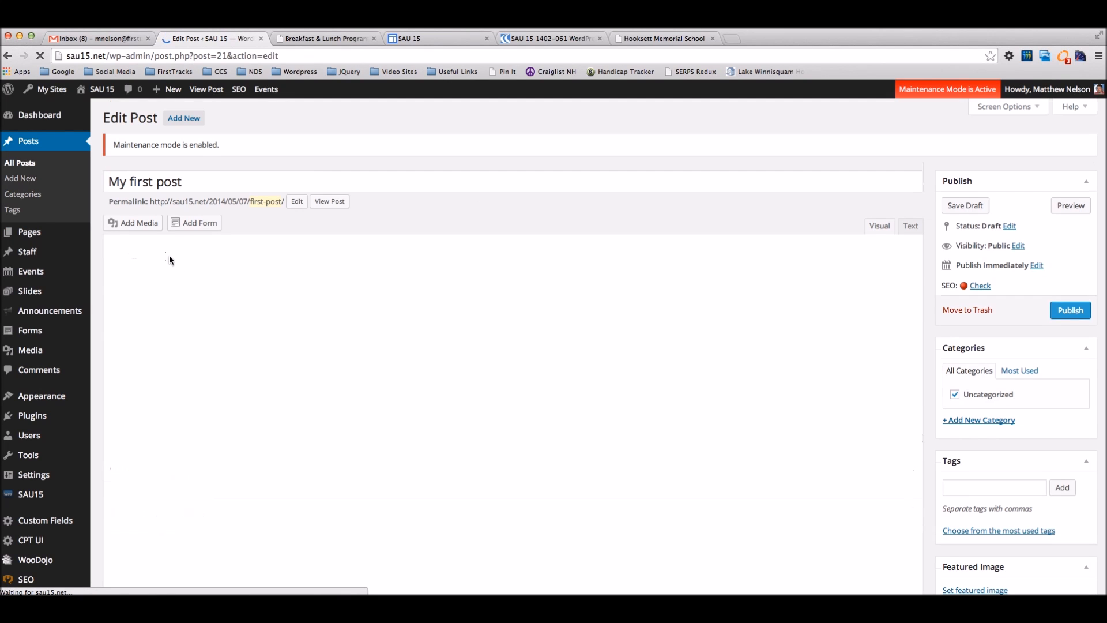
pyautogui.click(978, 419)
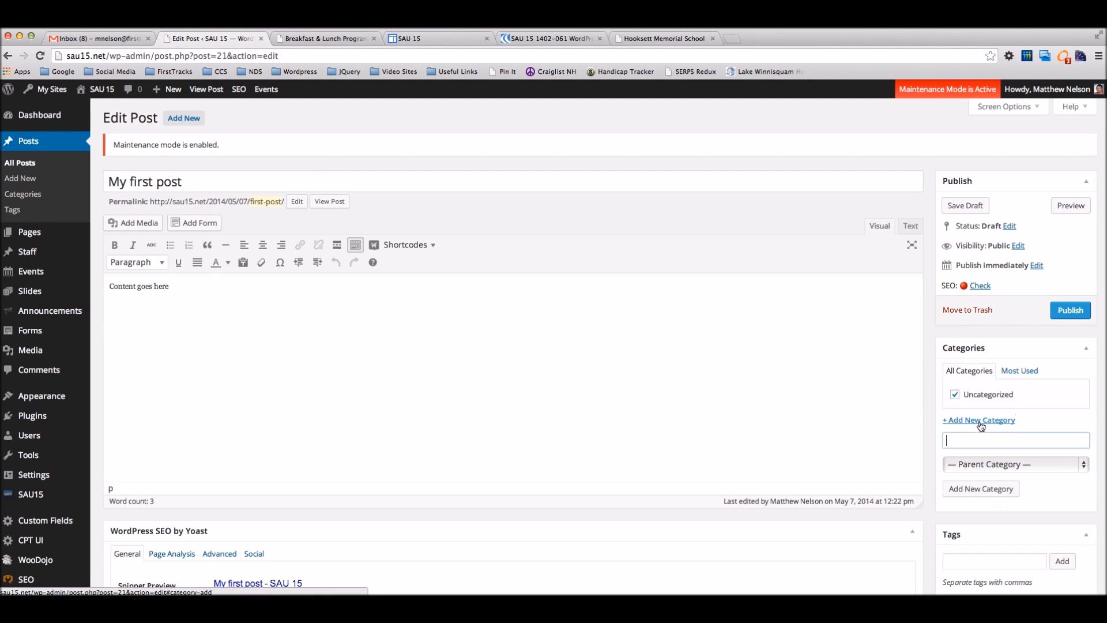
pyautogui.write('Athletics')
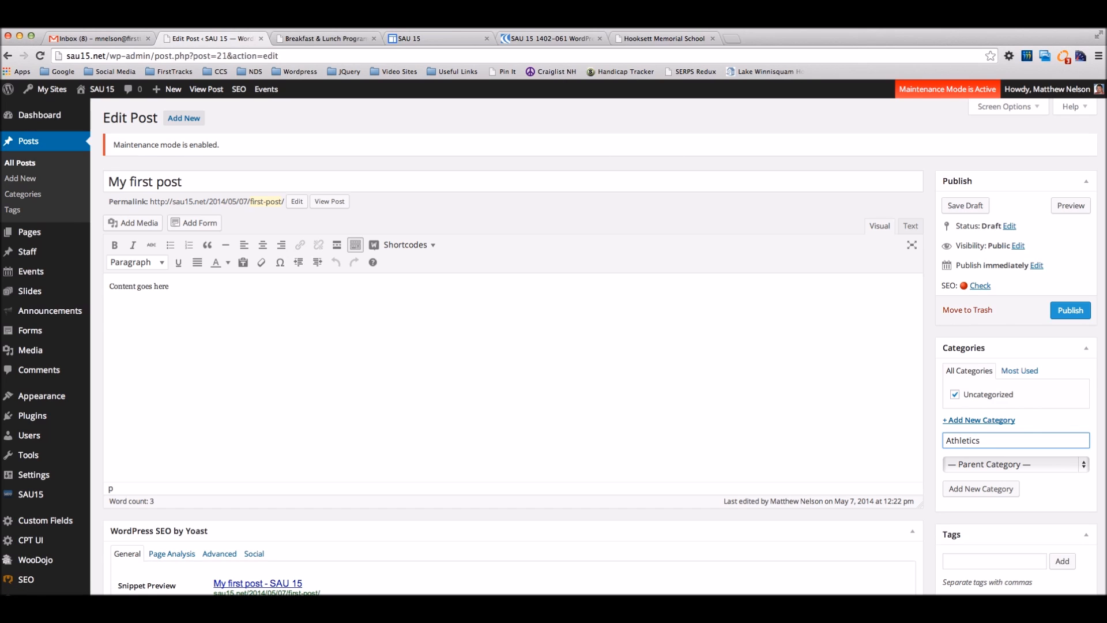
pyautogui.click(991, 486)
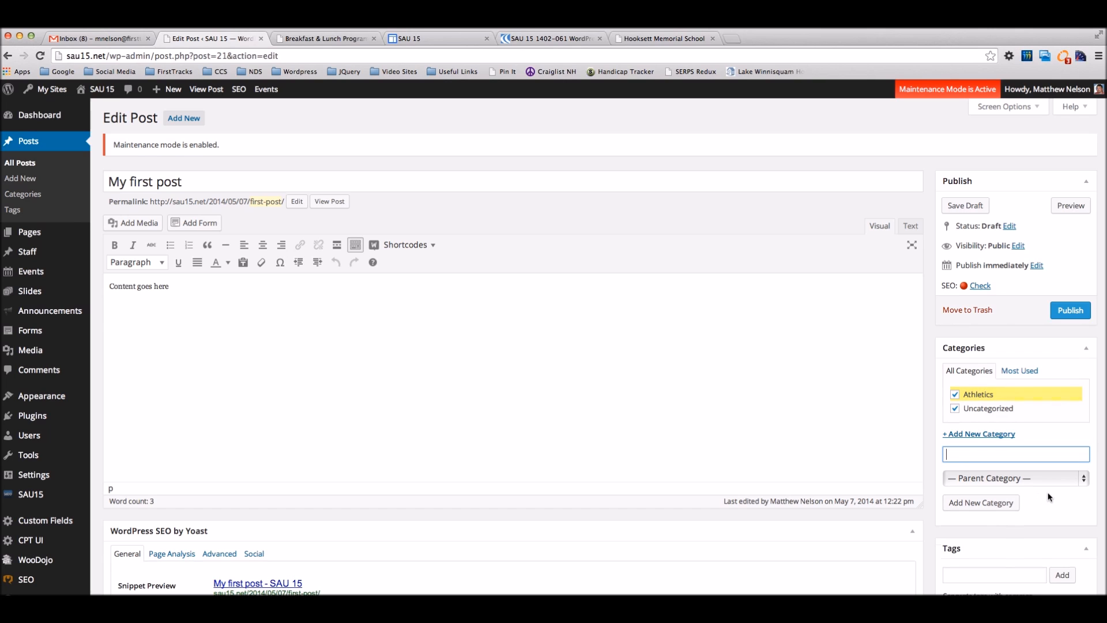
pyautogui.click(954, 409)
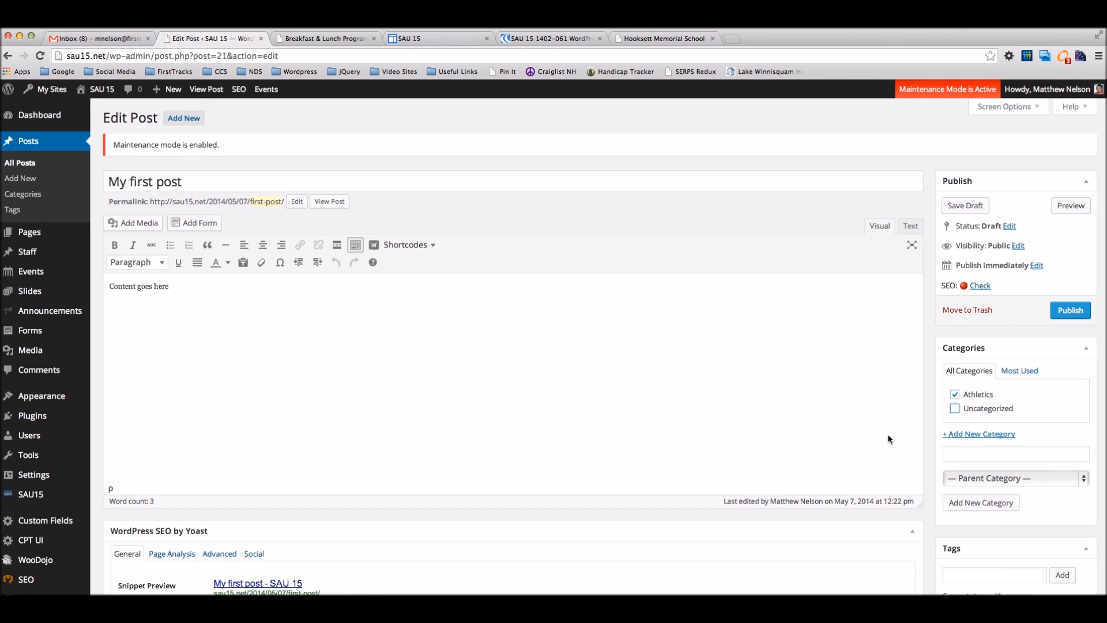
pyautogui.scroll(-2, 547, 394)
pyautogui.scroll(-1, 544, 394)
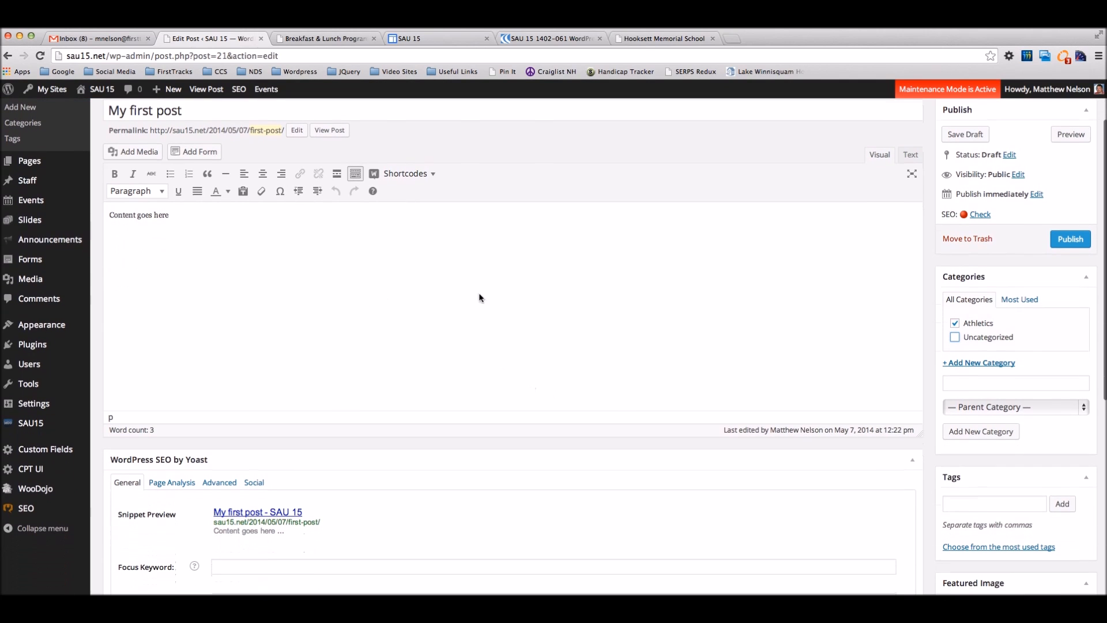
pyautogui.scroll(-2, 969, 423)
pyautogui.scroll(-8, 974, 415)
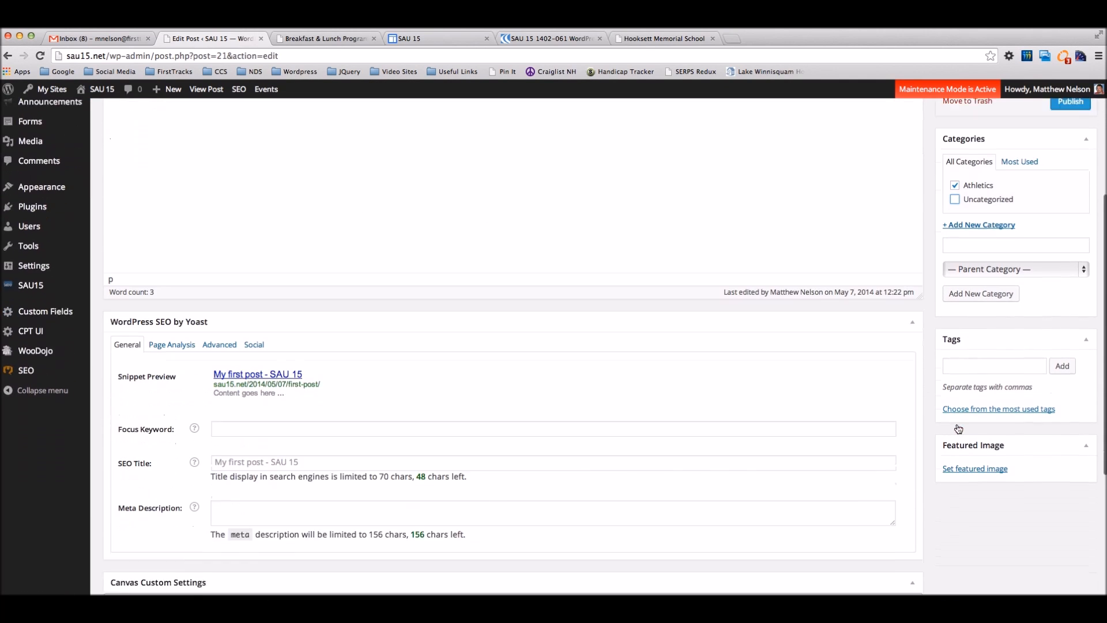
pyautogui.scroll(12, 964, 388)
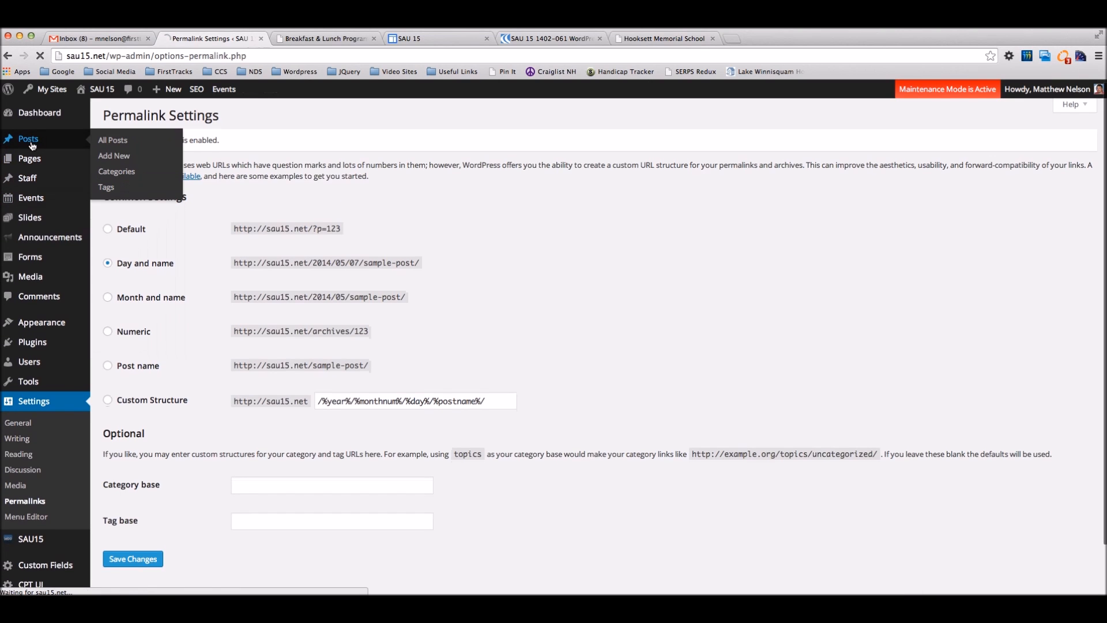
# Step: Keep the first-post permalink slug and publish My first post
pyautogui.click(31, 144)
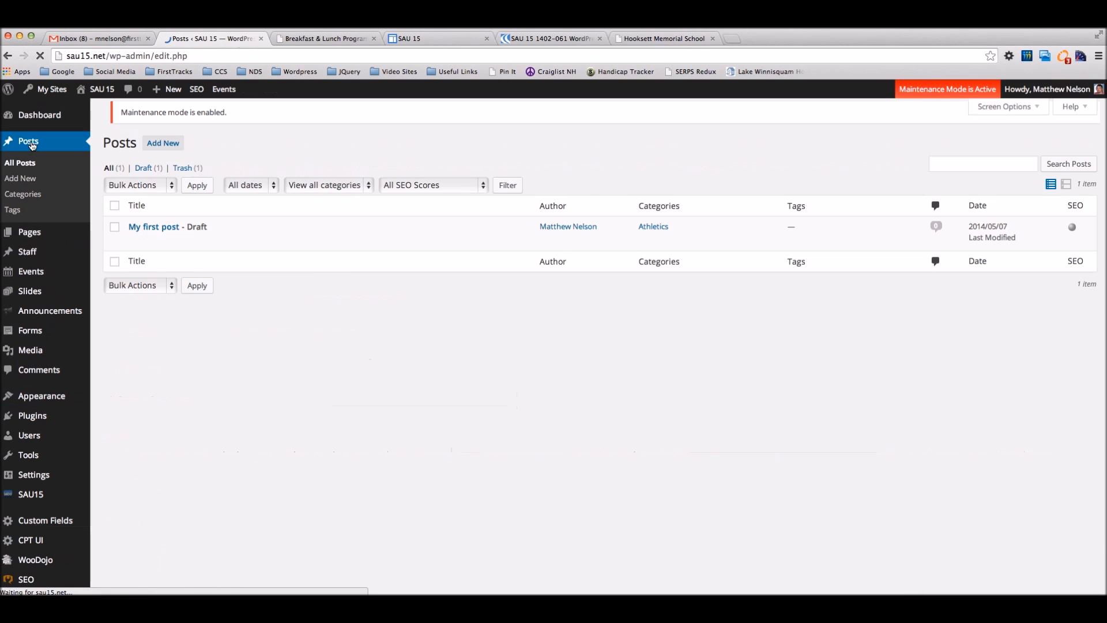
pyautogui.moveTo(144, 249)
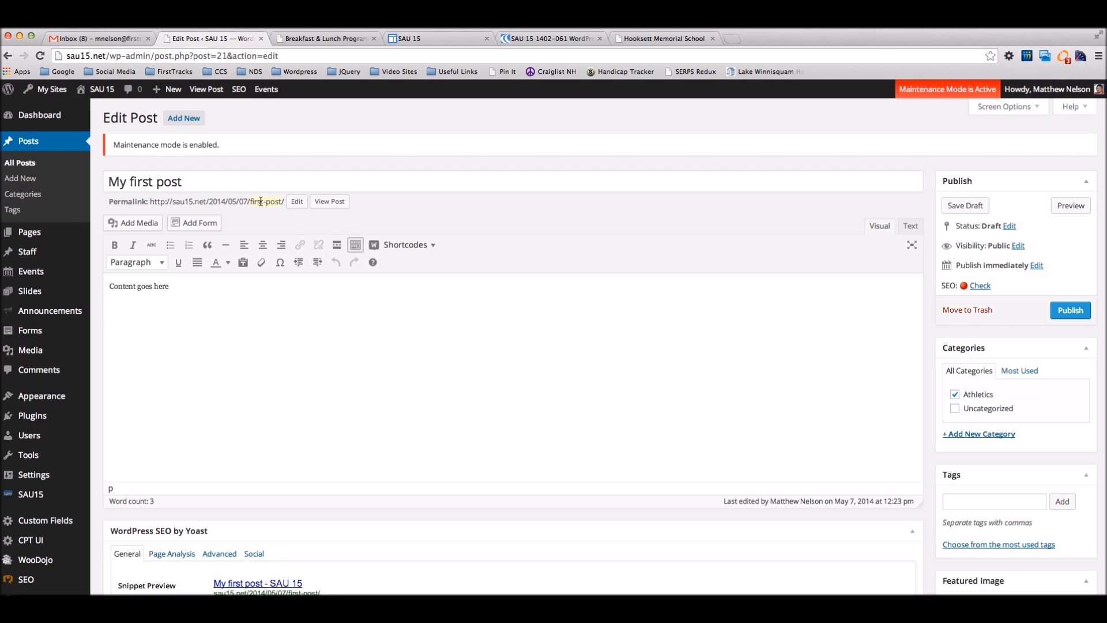
pyautogui.click(296, 201)
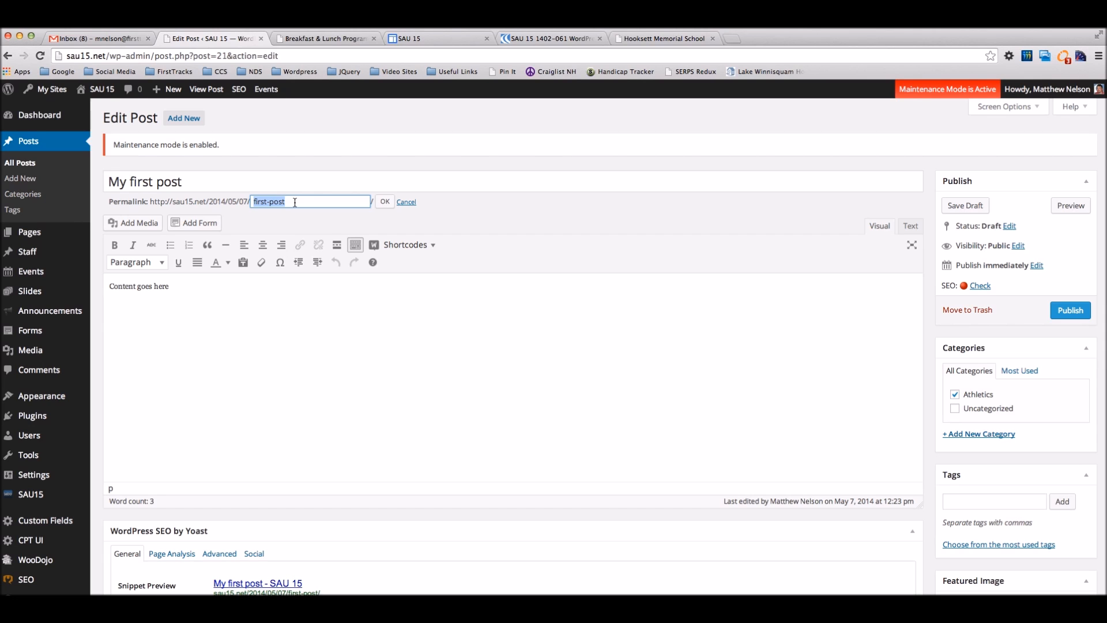
pyautogui.click(384, 201)
pyautogui.click(1070, 310)
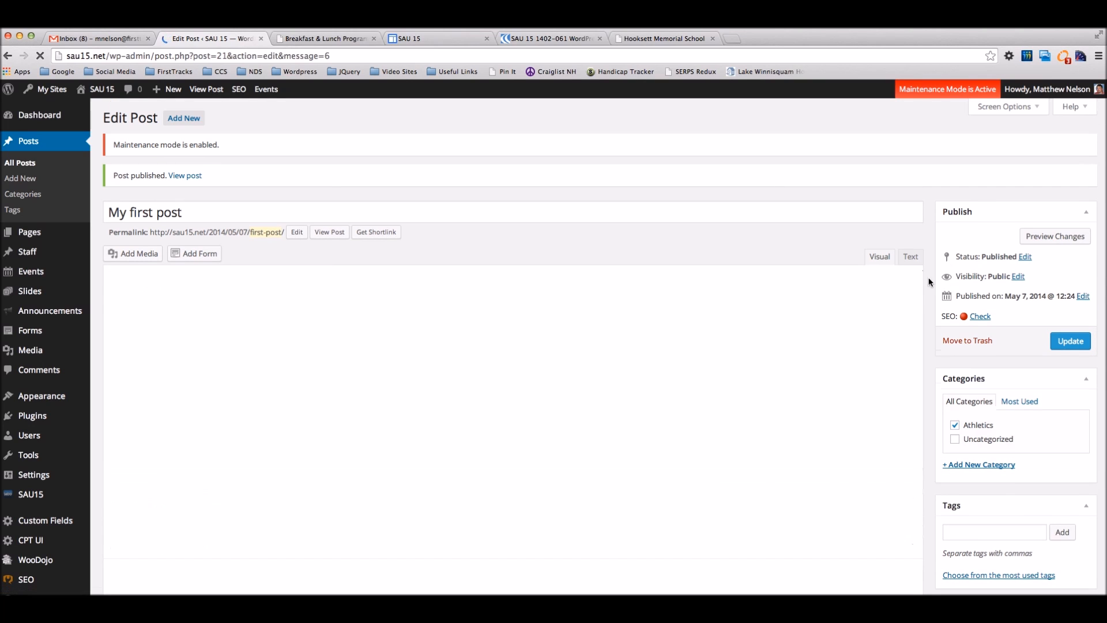
# Step: Leave the May 7, 2014 publish date unchanged and go back to the Posts list
pyautogui.click(1082, 296)
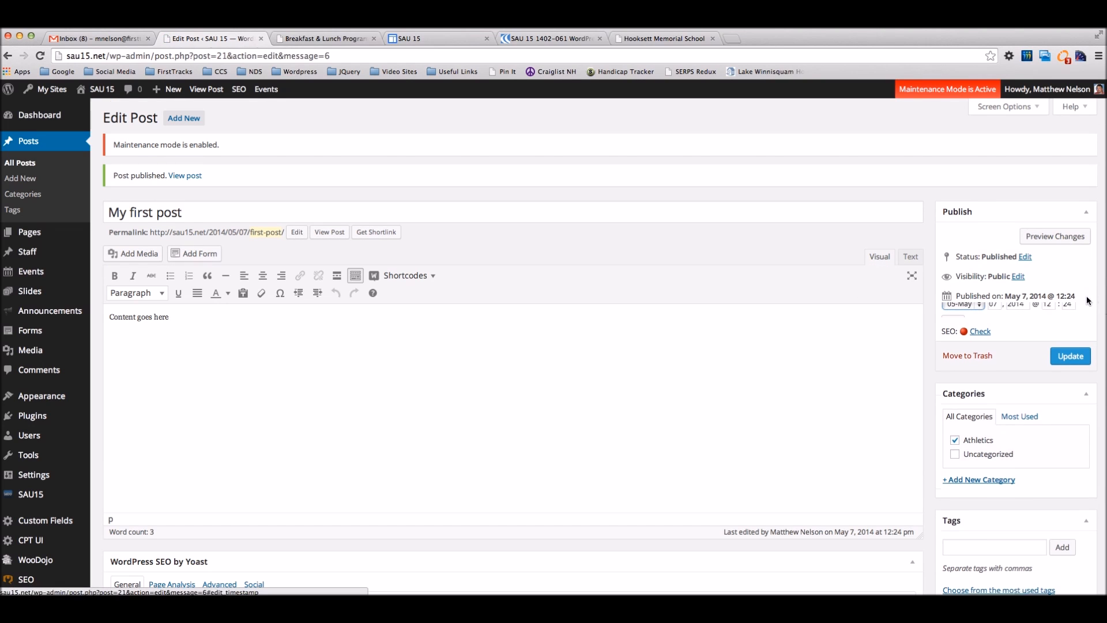
pyautogui.click(964, 312)
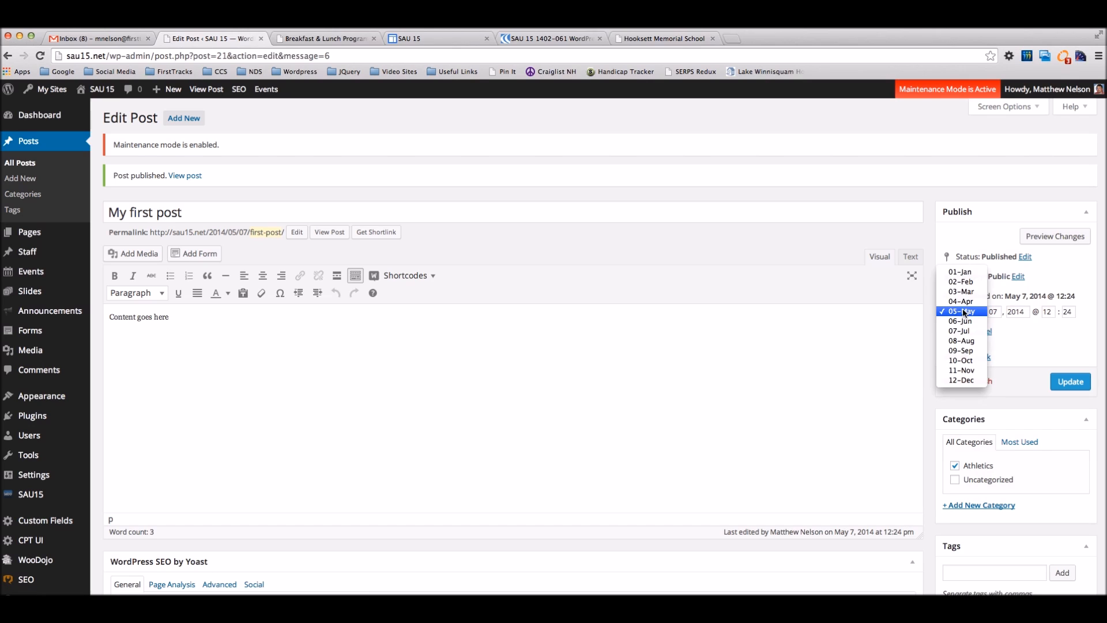
pyautogui.click(890, 314)
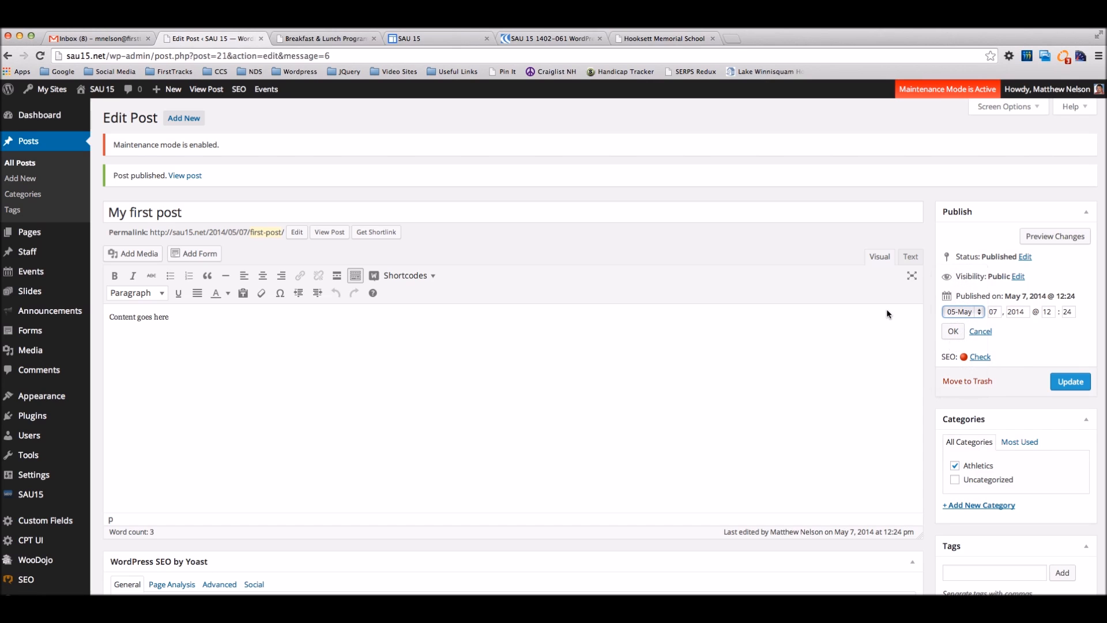
pyautogui.click(980, 331)
pyautogui.click(41, 142)
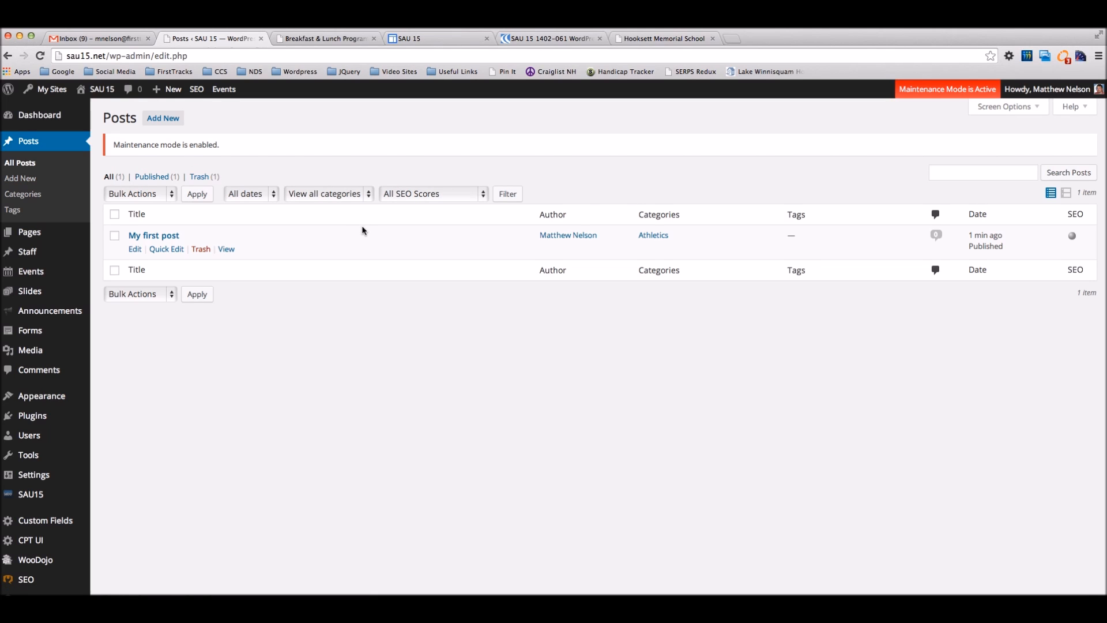
# Step: Quick-edit My first post, change its month to 04-Apr and update it
pyautogui.click(166, 249)
pyautogui.click(174, 289)
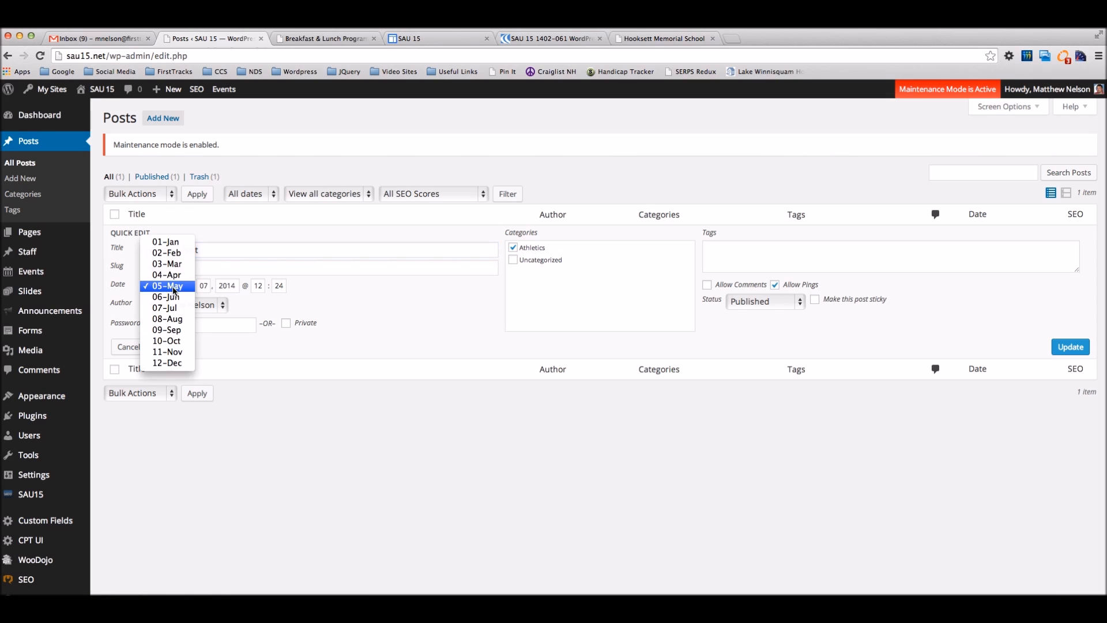
pyautogui.click(174, 286)
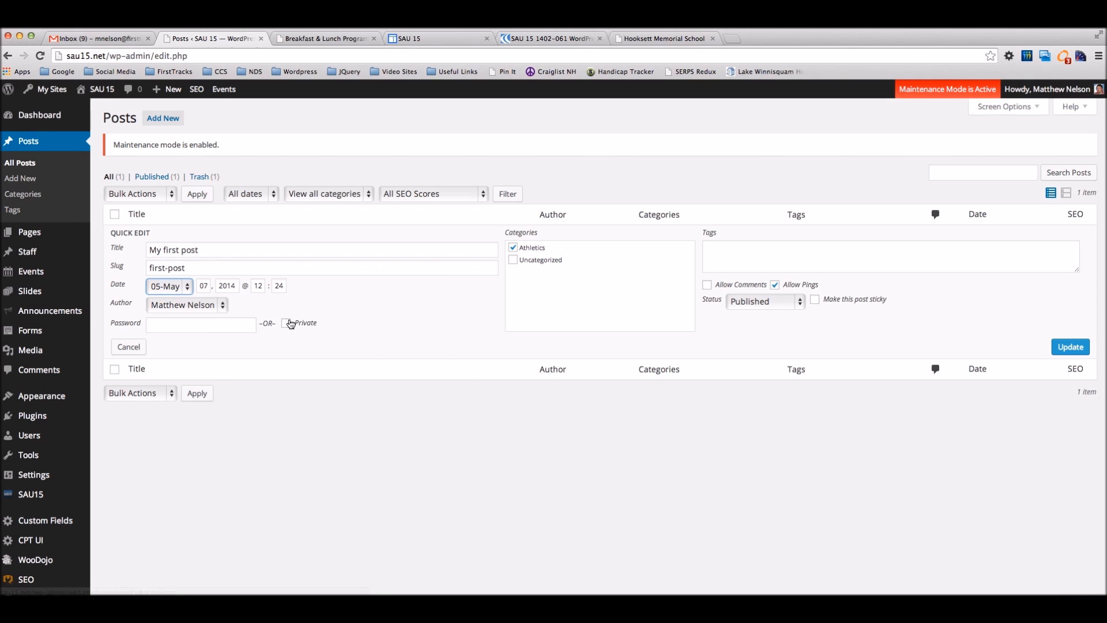
pyautogui.click(180, 292)
pyautogui.click(175, 276)
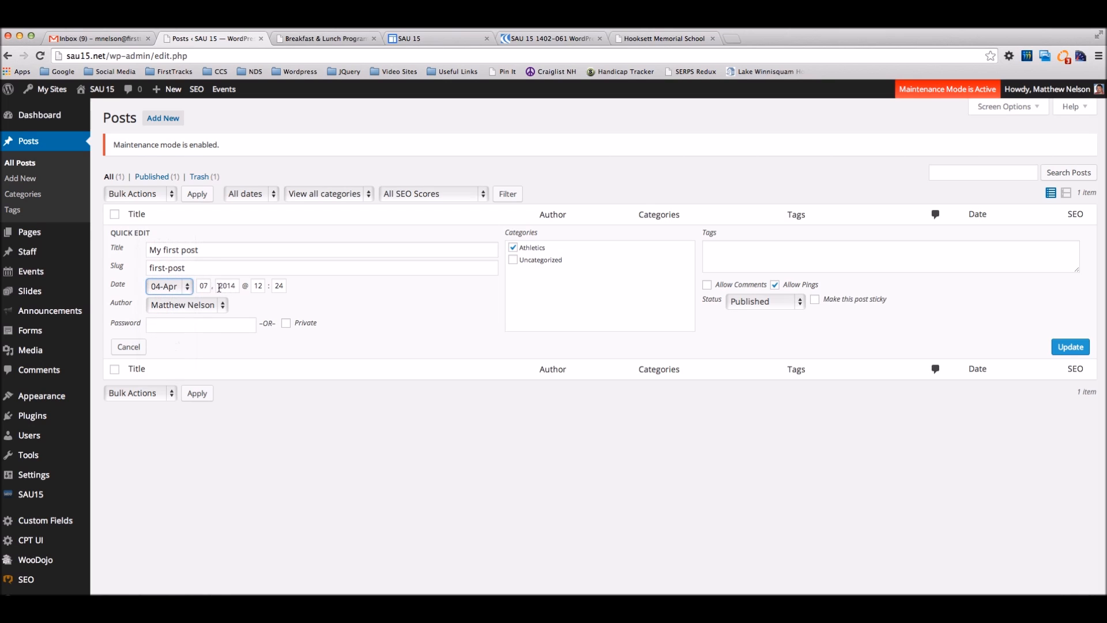
pyautogui.click(1073, 351)
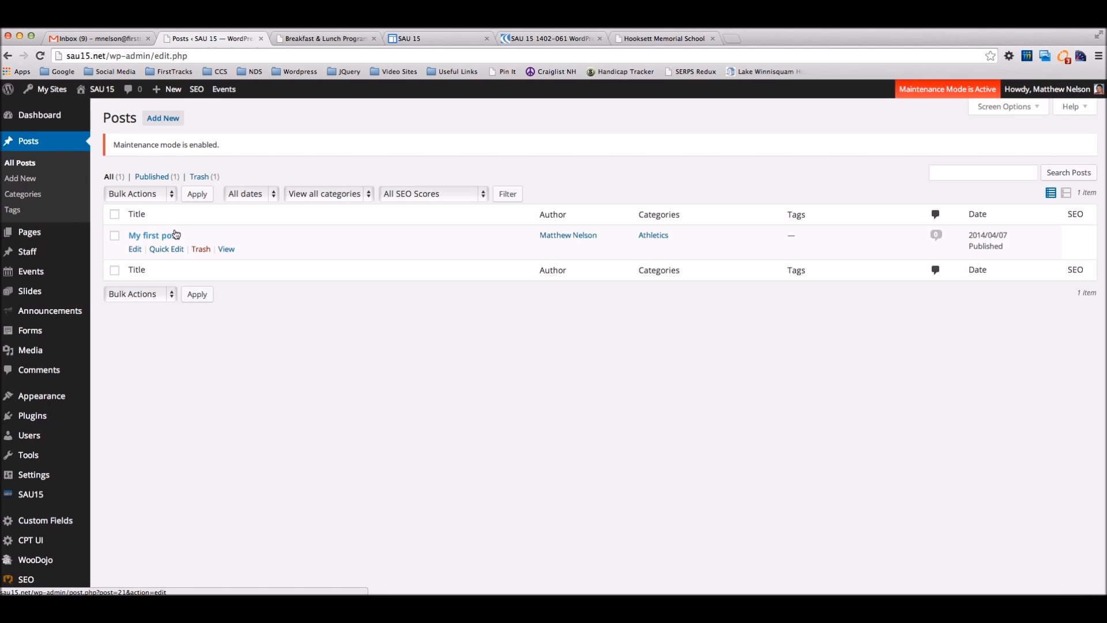
# Step: Open My first post in the full editor to confirm Published on Apr 7, 2014
pyautogui.click(134, 250)
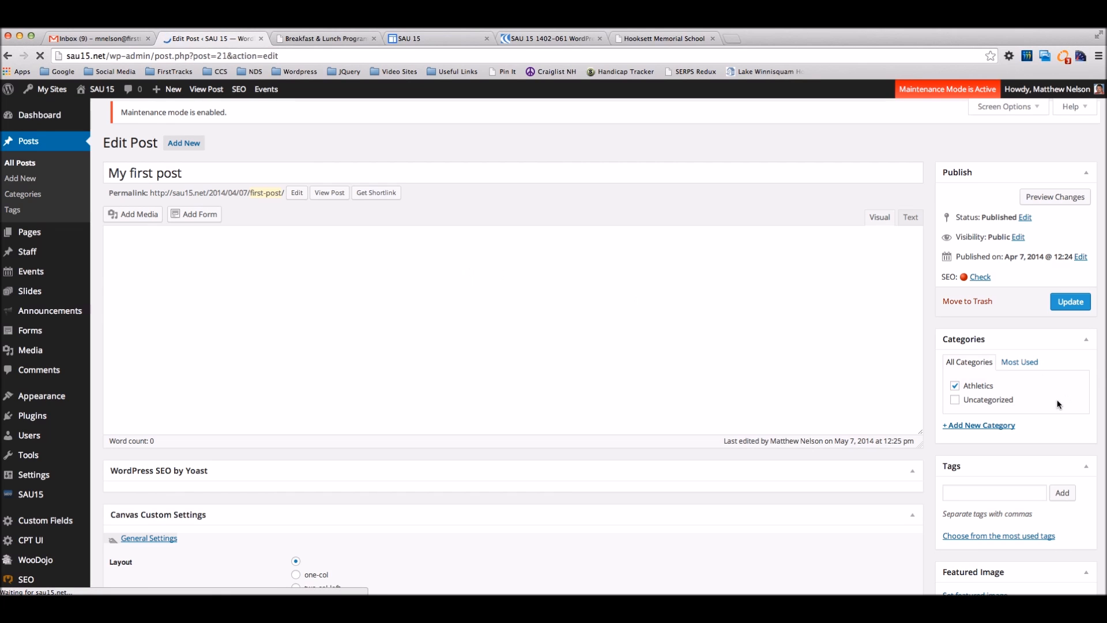
pyautogui.scroll(-1, 1050, 405)
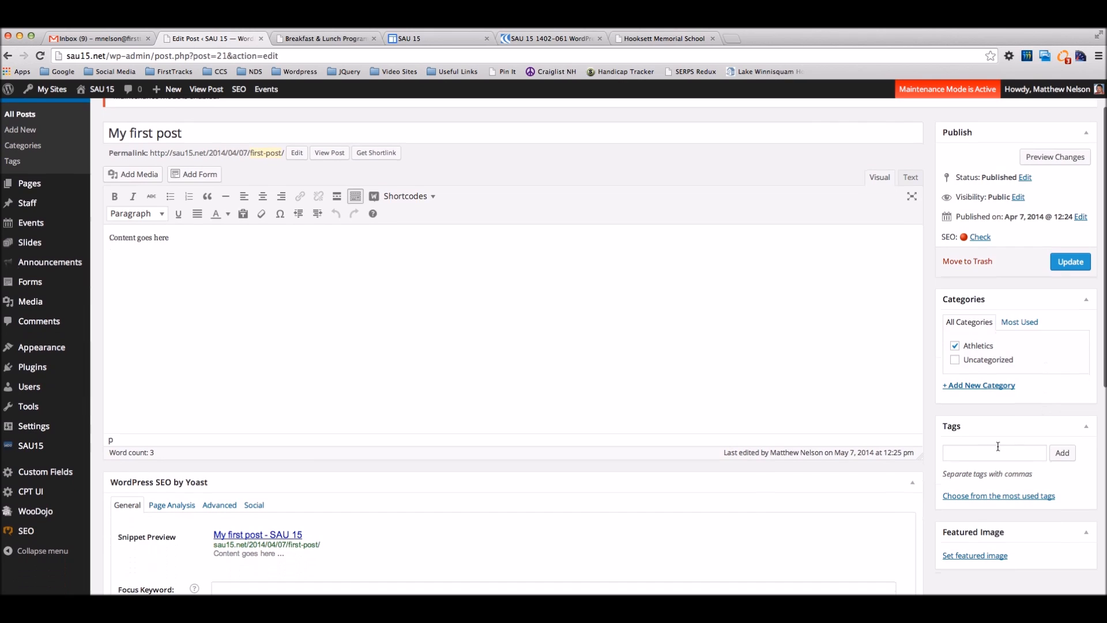
pyautogui.scroll(-1, 997, 445)
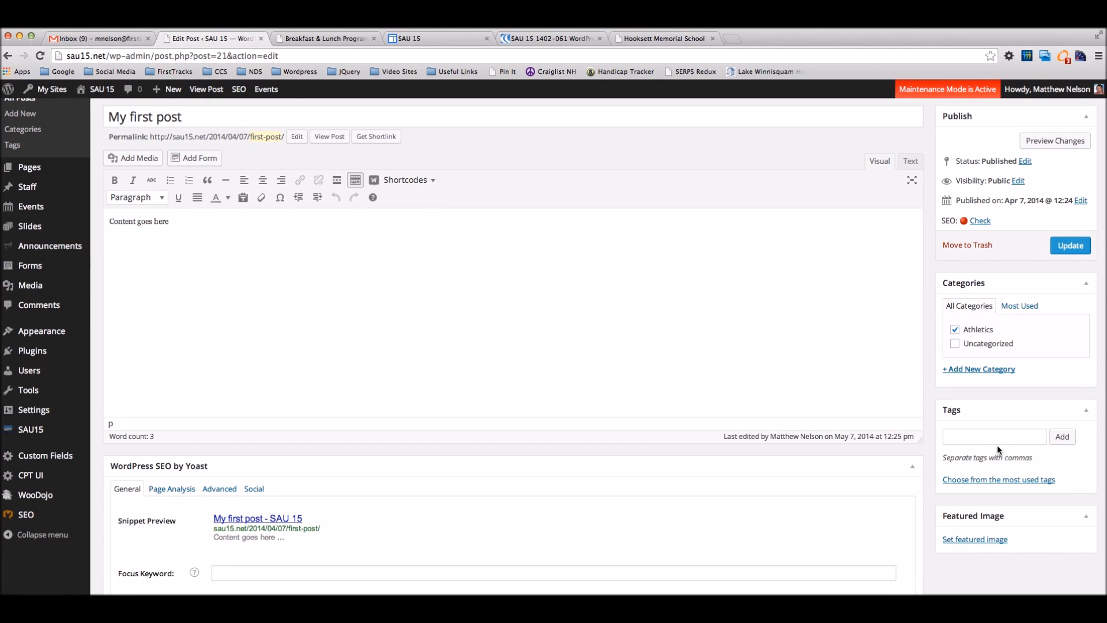